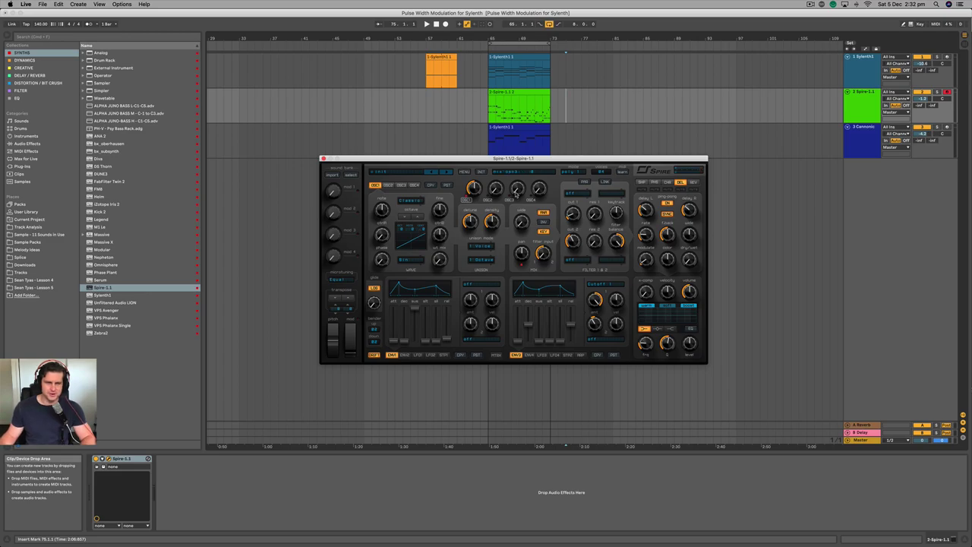
# Review the MIDI notes in the Spire clip and in the Sylenth1 chord clip at bar 65.
pyautogui.moveTo(475, 159); pyautogui.dragTo(485, 155)
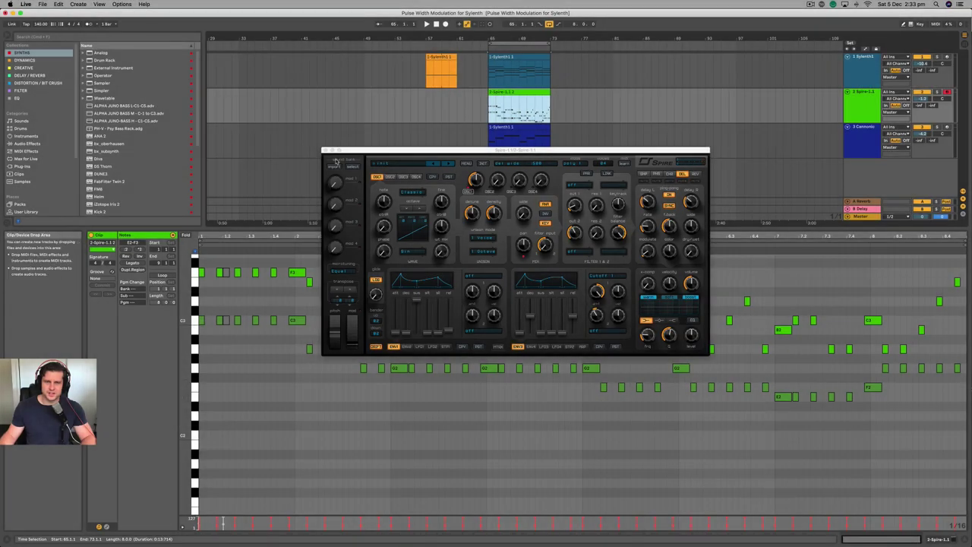
pyautogui.click(326, 149)
pyautogui.click(421, 341)
pyautogui.scroll(3, 425, 346)
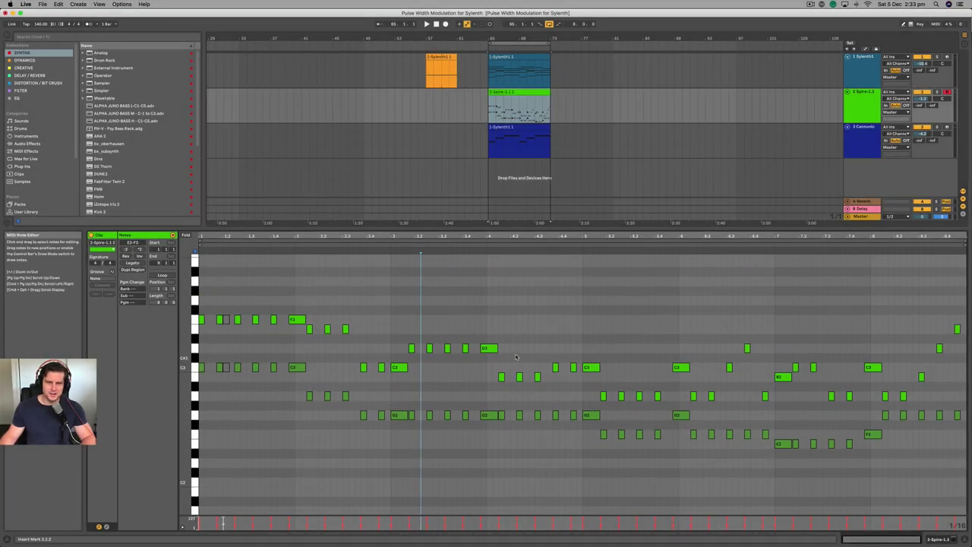
pyautogui.click(531, 57)
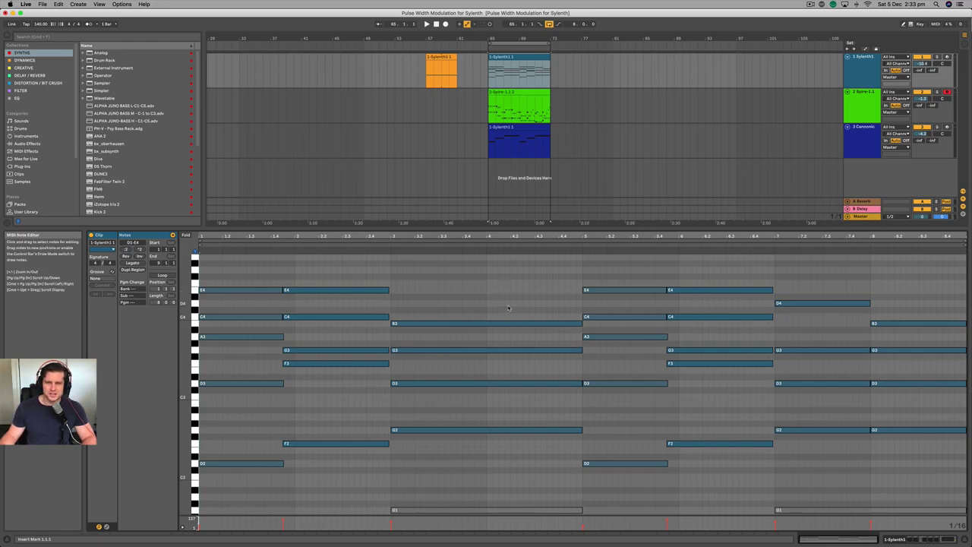
pyautogui.press('Down')
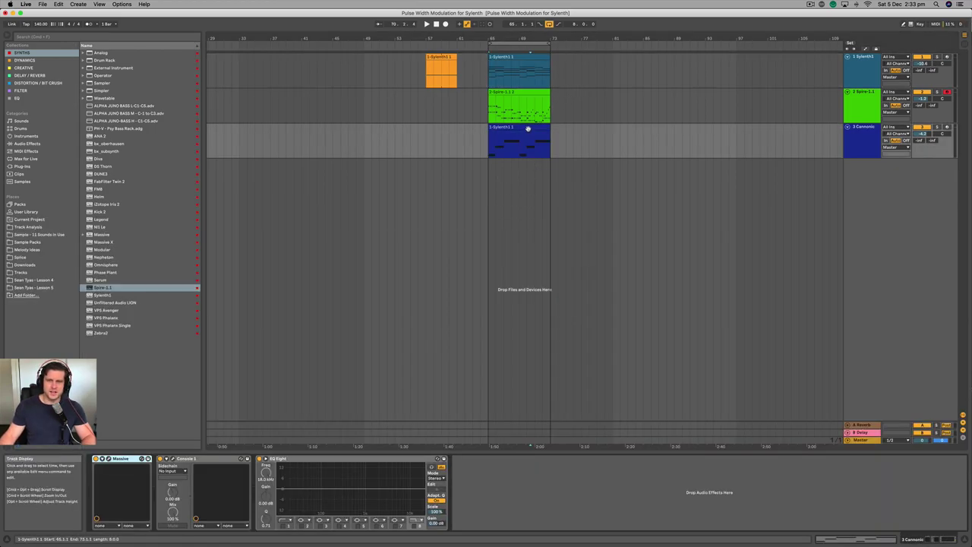
# Play the Cannonic clip and add FabFilter Pro-Q 3 between Massive and Console 1 on its track.
pyautogui.click(527, 128)
pyautogui.press('space')
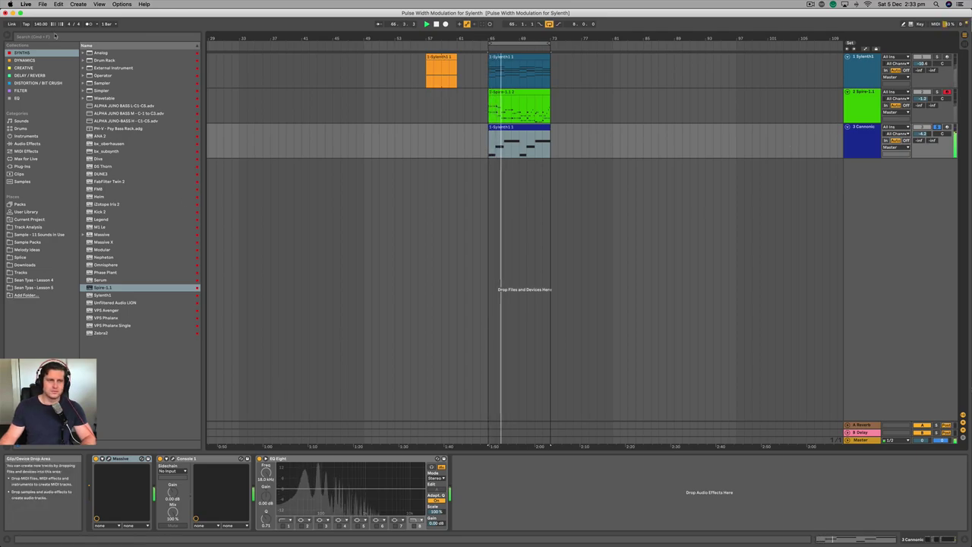
pyautogui.click(18, 98)
pyautogui.doubleClick(116, 137)
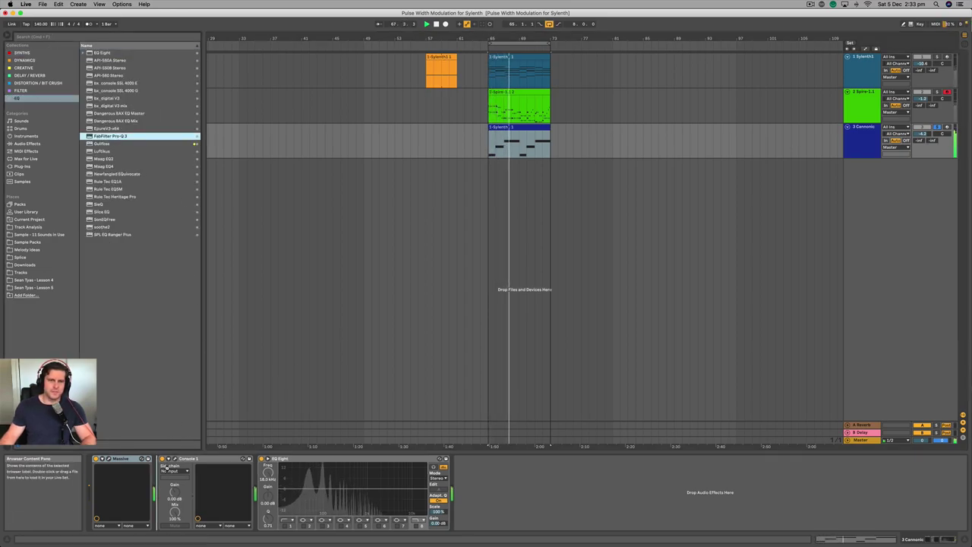
# Set a 12 dB/oct low cut at about 123 Hz in Pro-Q 3, play the loop and close the equalizer window.
pyautogui.moveTo(341, 247); pyautogui.dragTo(445, 257)
pyautogui.press('space')
pyautogui.click(463, 286)
pyautogui.moveTo(503, 336)
pyautogui.click(549, 365)
pyautogui.click(427, 286)
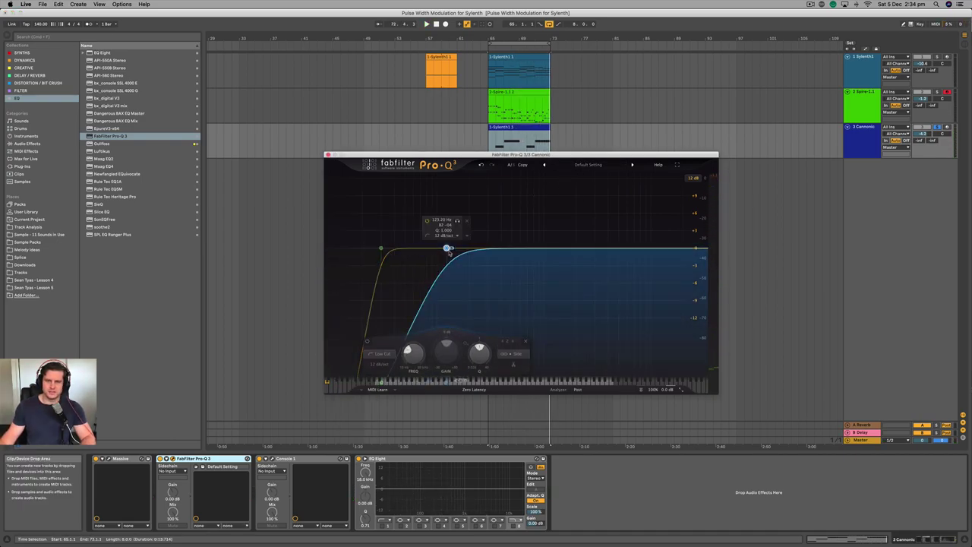
pyautogui.press('space')
pyautogui.click(328, 154)
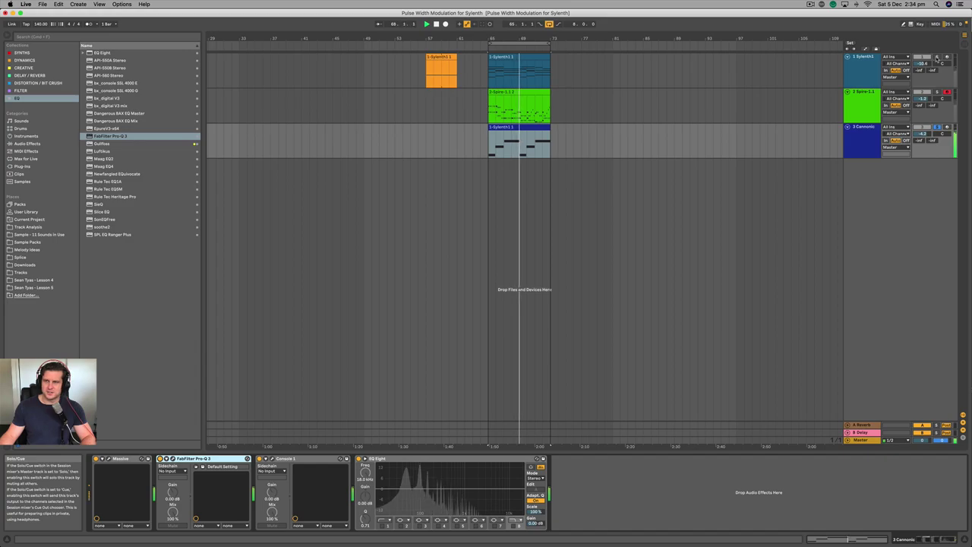
# Open the Sylenth1 synth on the first track and sweep its filter cutoff up and back during playback.
pyautogui.click(858, 68)
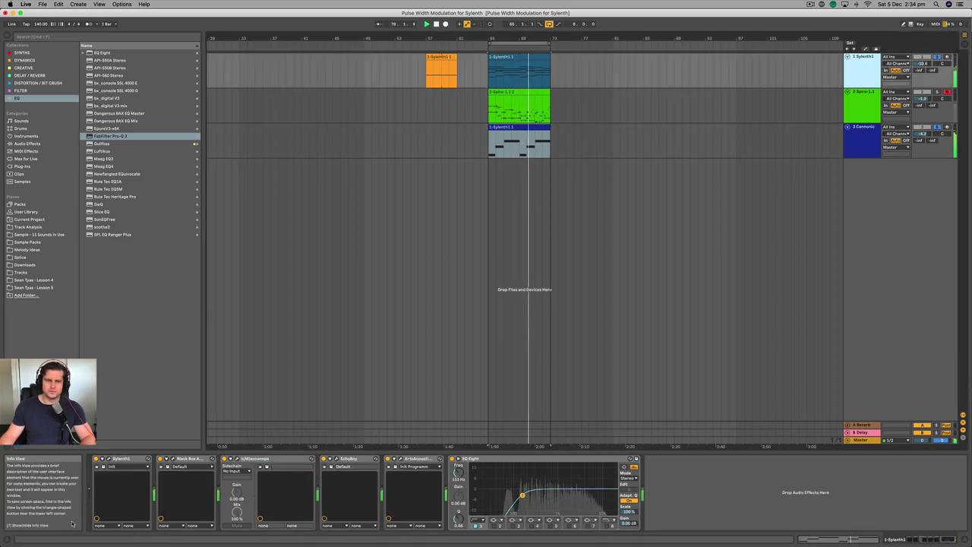
pyautogui.click(109, 459)
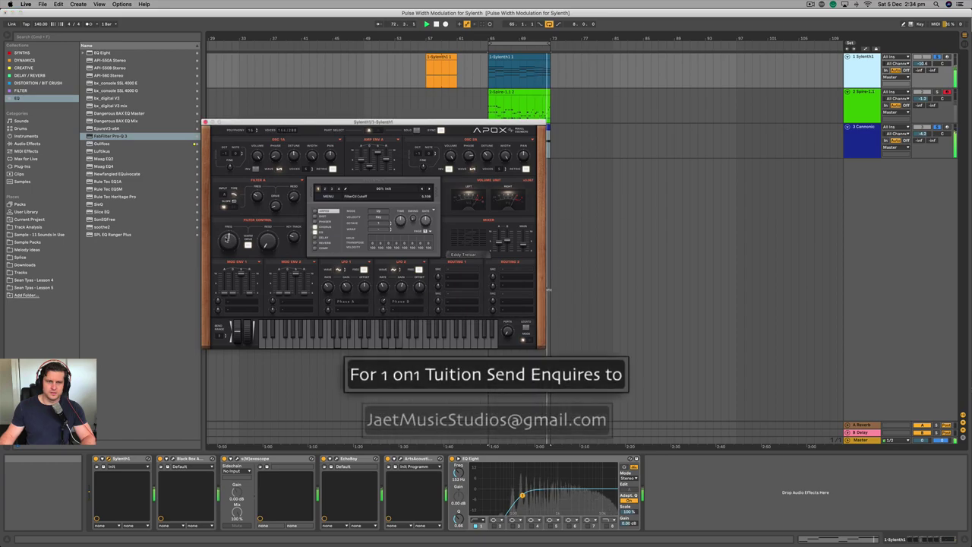
pyautogui.moveTo(226, 233); pyautogui.dragTo(231, 206)
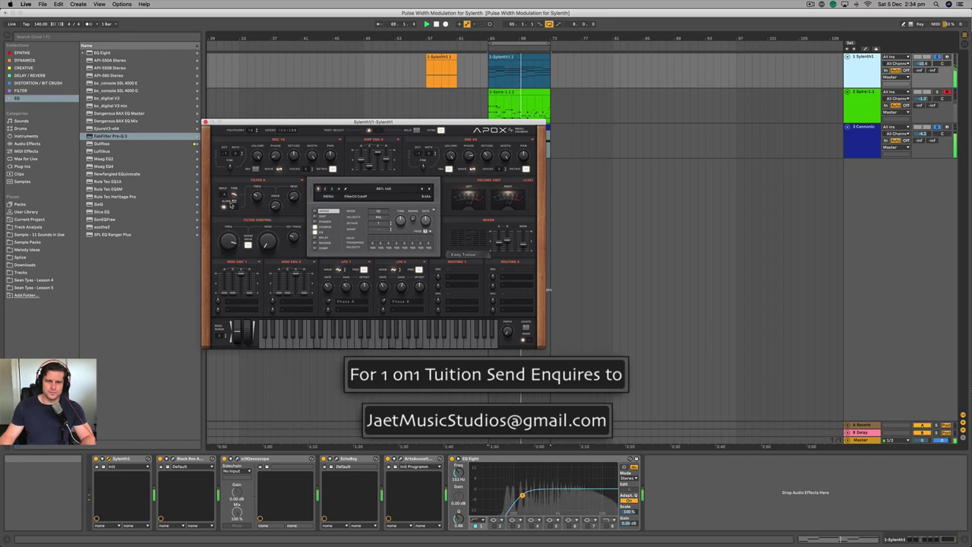
pyautogui.moveTo(231, 206); pyautogui.dragTo(229, 231)
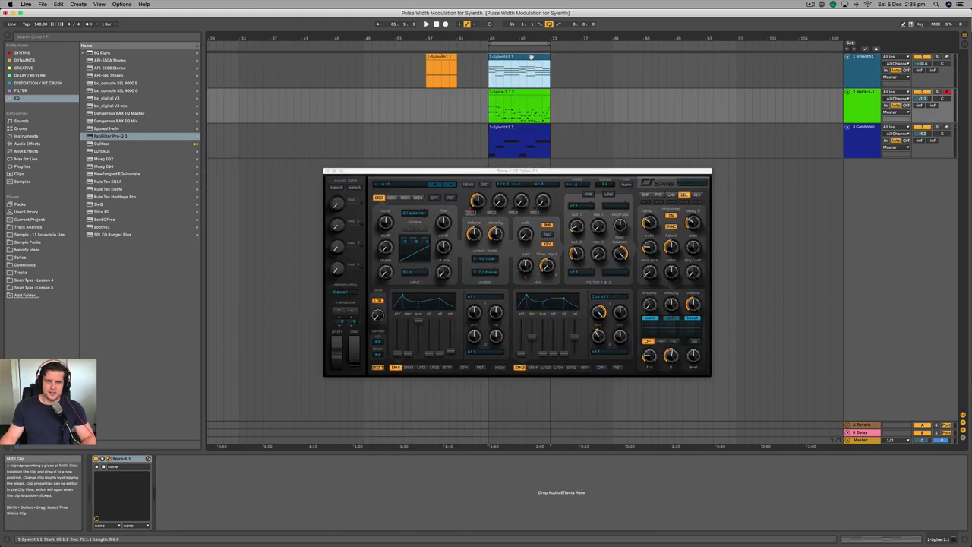
# Set Spire's OSC1 unison to 7 Voices at full width, then lower envelope 1's sustain and raise its decay and release.
pyautogui.click(526, 126)
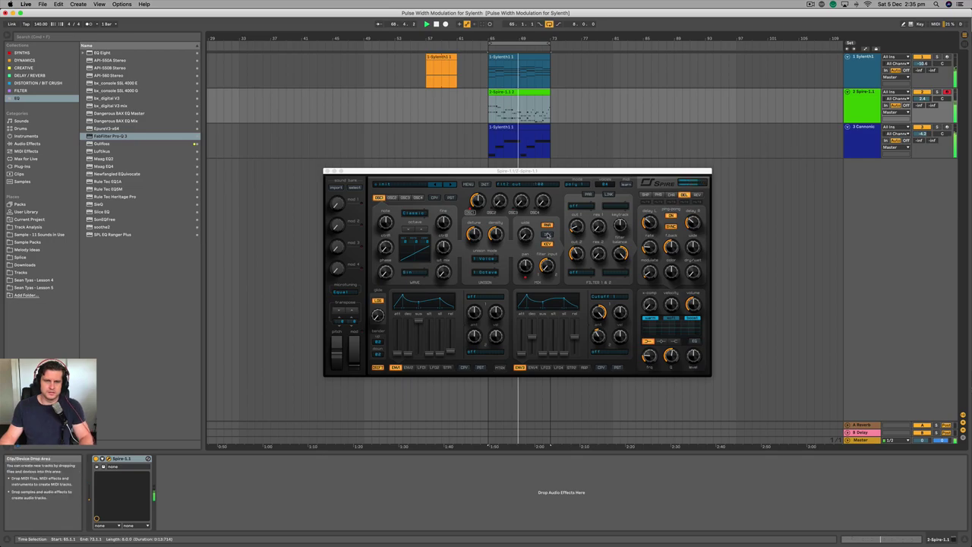
pyautogui.click(483, 259)
pyautogui.click(483, 260)
pyautogui.click(483, 259)
pyautogui.click(491, 308)
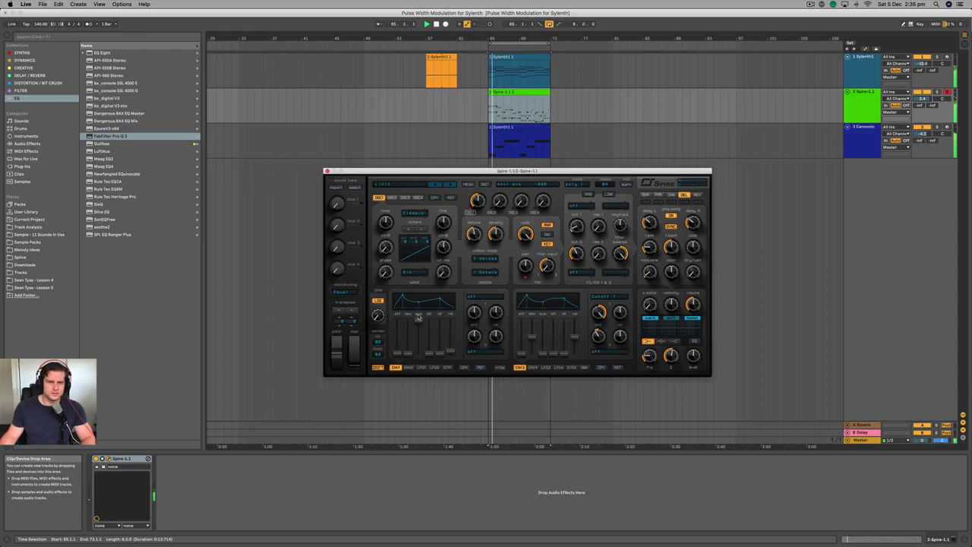
pyautogui.moveTo(409, 351)
pyautogui.mouseDown()
pyautogui.moveTo(408, 338)
pyautogui.moveTo(408, 353)
pyautogui.mouseUp()
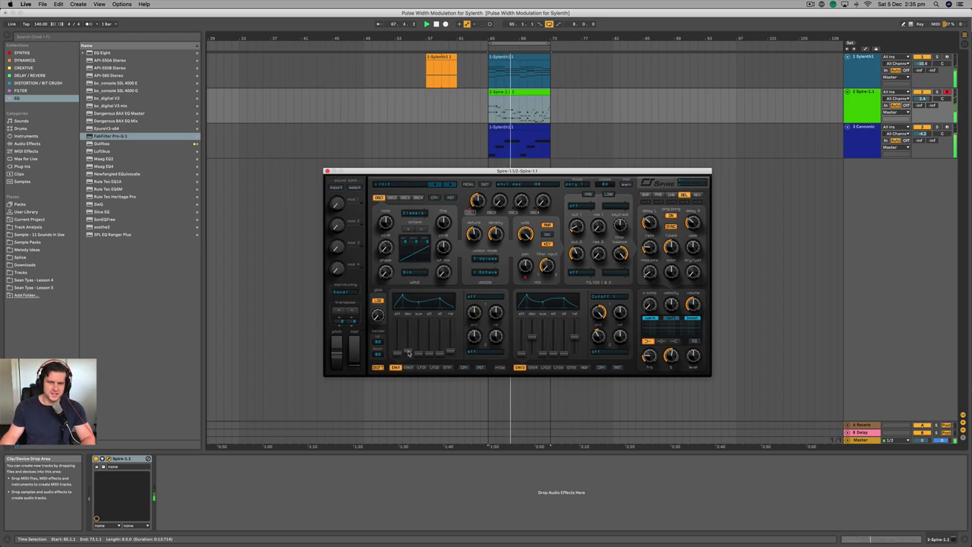
pyautogui.moveTo(407, 353); pyautogui.dragTo(453, 341)
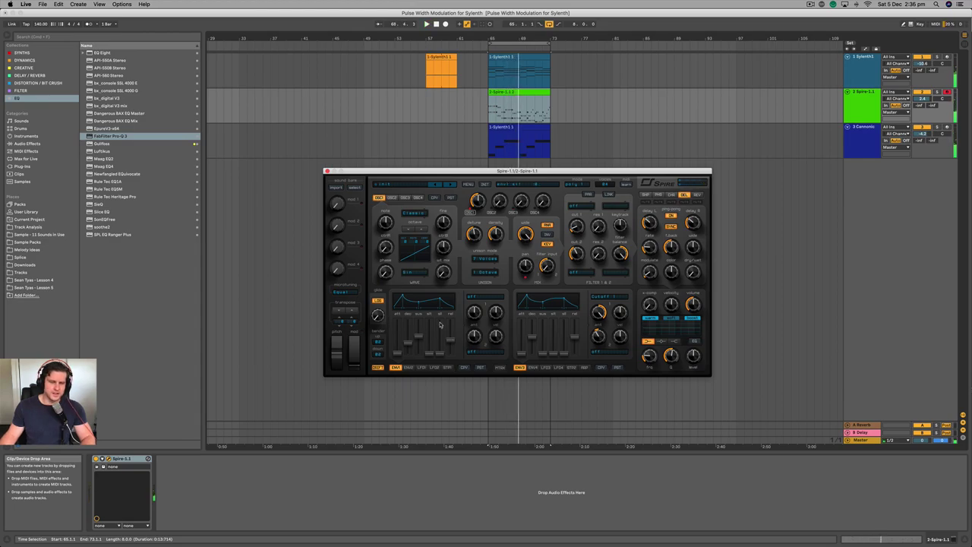
# Try a six-note rhythm on D2 in the first bar of the Spire clip and transpose it down an octave.
pyautogui.doubleClick(510, 92)
pyautogui.scroll(-1, 250, 409)
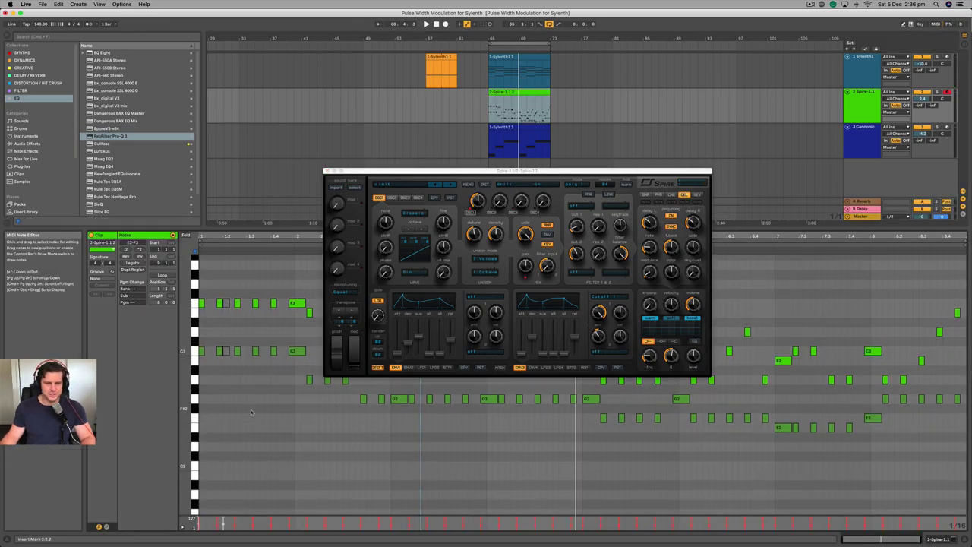
pyautogui.scroll(-3, 250, 410)
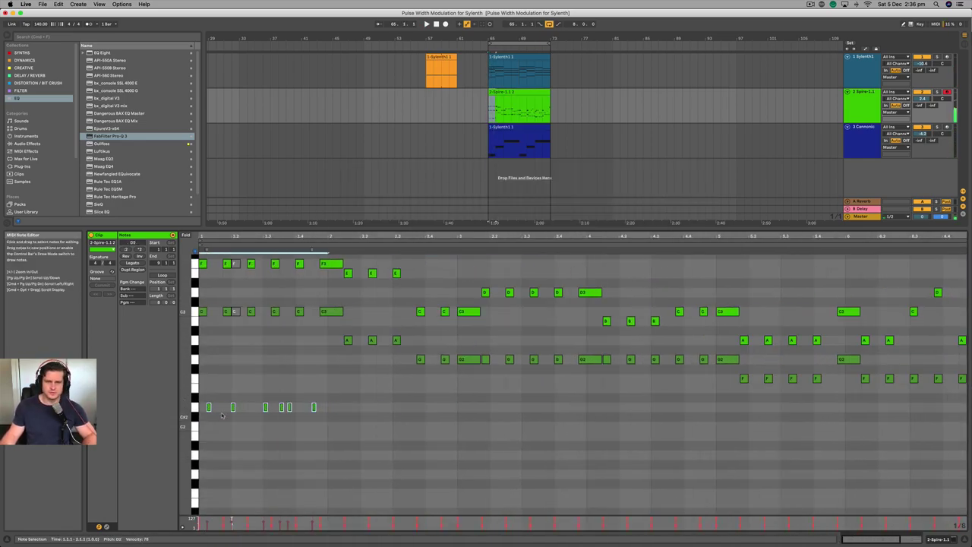
pyautogui.hotkey('shift', 'Down')
pyautogui.press('space')
pyautogui.press('space')
# Duplicate the low rhythm pattern across the following bars and transpose the copies to F1 and G1.
pyautogui.press('super+d')
pyautogui.press('Up')
pyautogui.press('Up')
pyautogui.press('Up')
pyautogui.press('super+d')
pyautogui.press('Up')
pyautogui.press('Up')
pyautogui.press('Up')
pyautogui.press('Up')
pyautogui.press('Up')
pyautogui.press('space')
# Raise the first bar's low pattern an octave to D2, play it, and delete all the added bass notes.
pyautogui.moveTo(350, 470); pyautogui.dragTo(204, 478)
pyautogui.hotkey('shift', 'Up')
pyautogui.press('space')
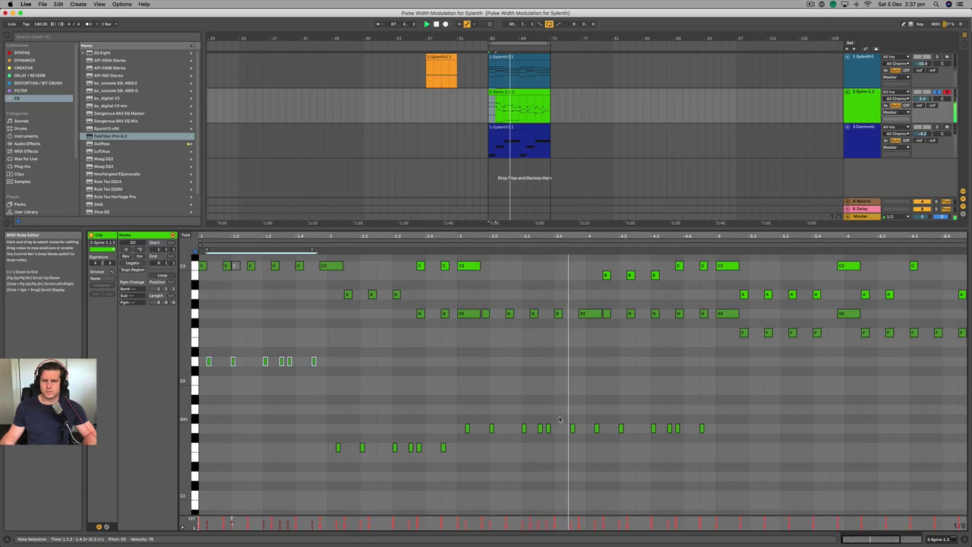
pyautogui.moveTo(718, 469); pyautogui.dragTo(199, 350)
pyautogui.press('Delete')
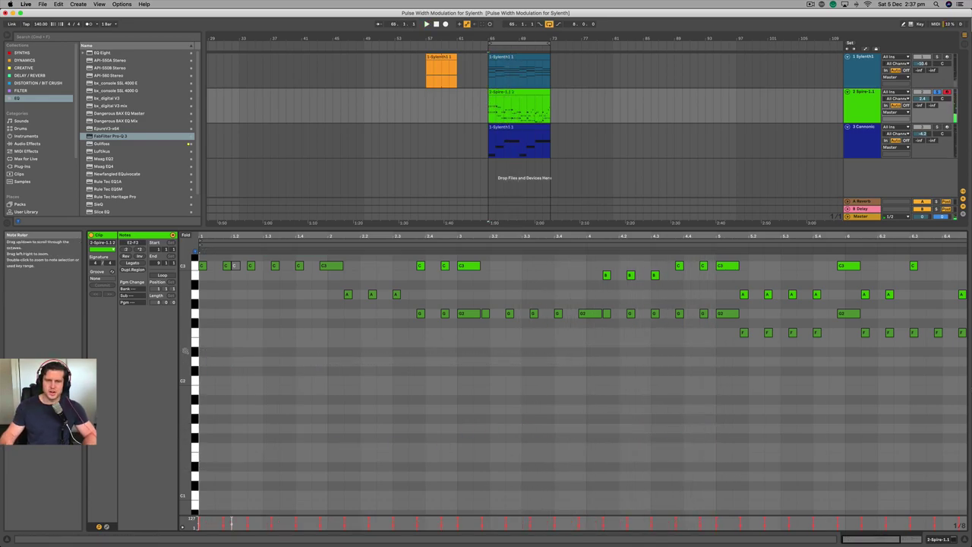
# Close the clip editor, reopen the Spire synth and set envelope 1's release to about 420.
pyautogui.hotkey('shift', 'Tab')
pyautogui.hscroll(1, 516, 177)
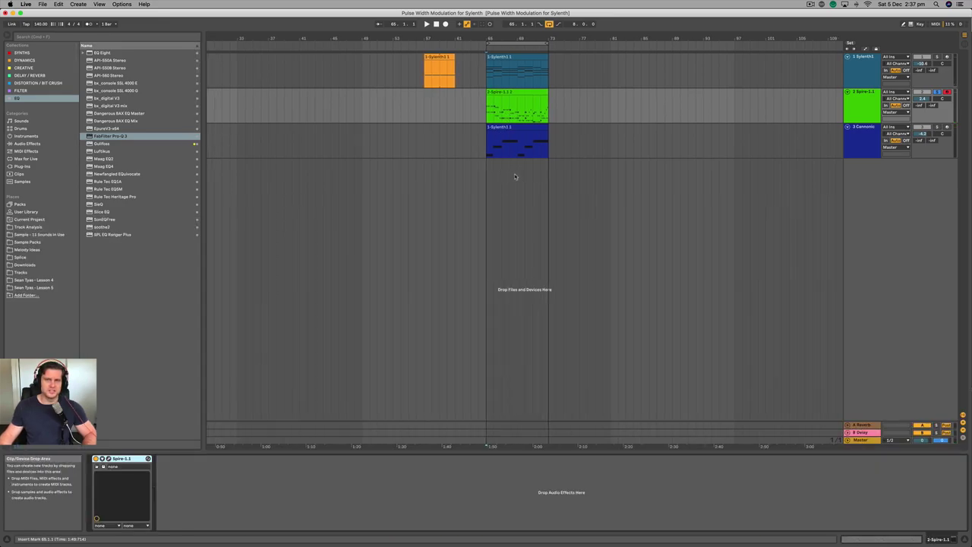
pyautogui.scroll(3, 516, 177)
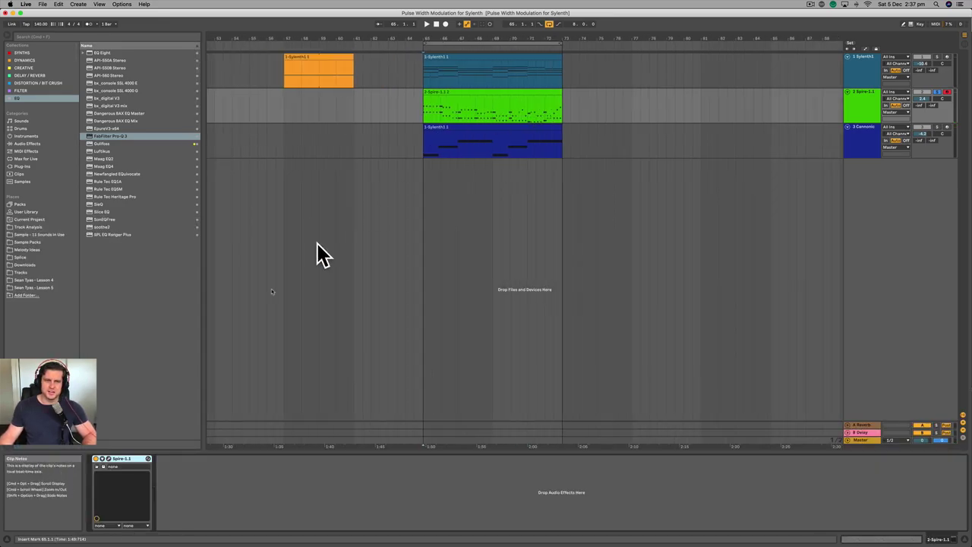
pyautogui.click(102, 459)
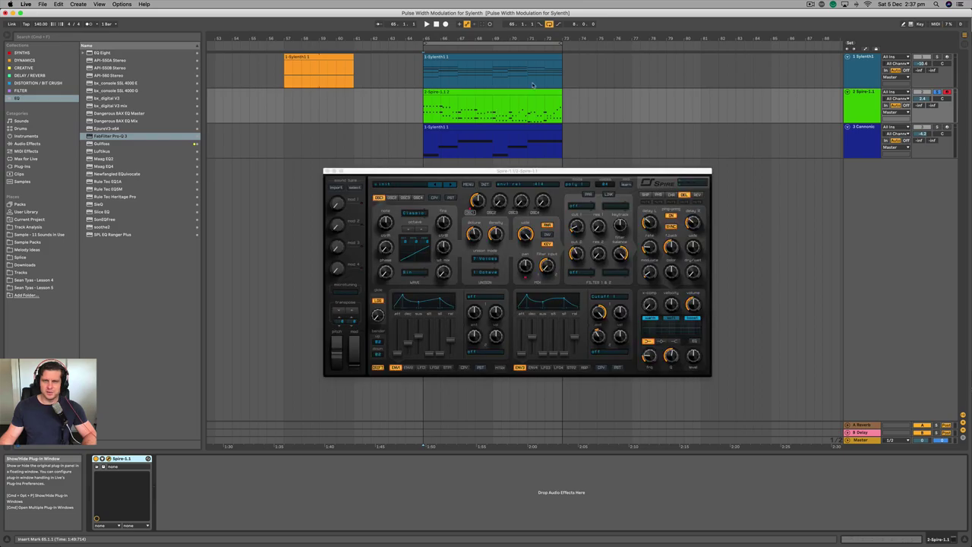
pyautogui.moveTo(506, 168); pyautogui.dragTo(482, 174)
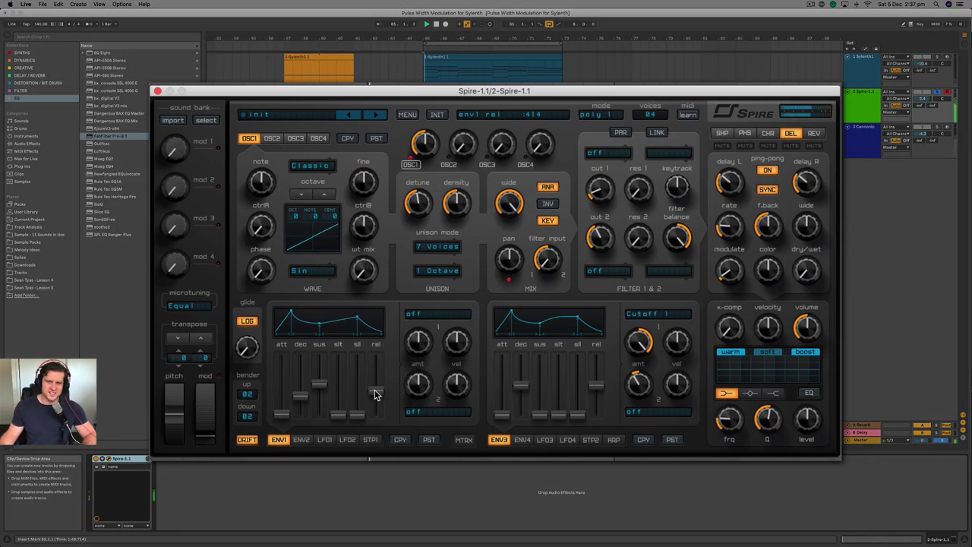
pyautogui.moveTo(377, 395)
pyautogui.mouseDown()
pyautogui.moveTo(373, 414)
pyautogui.moveTo(380, 393)
pyautogui.mouseUp()
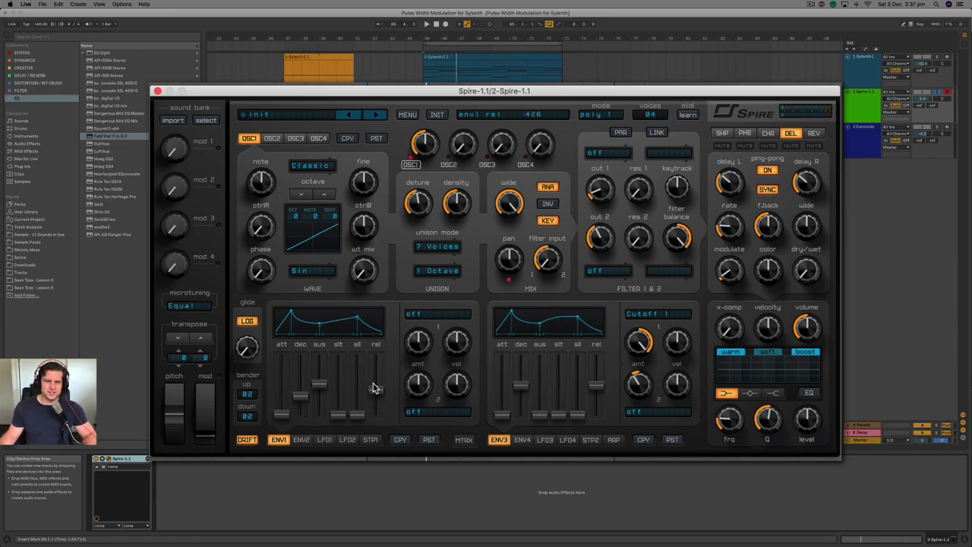
pyautogui.press('space')
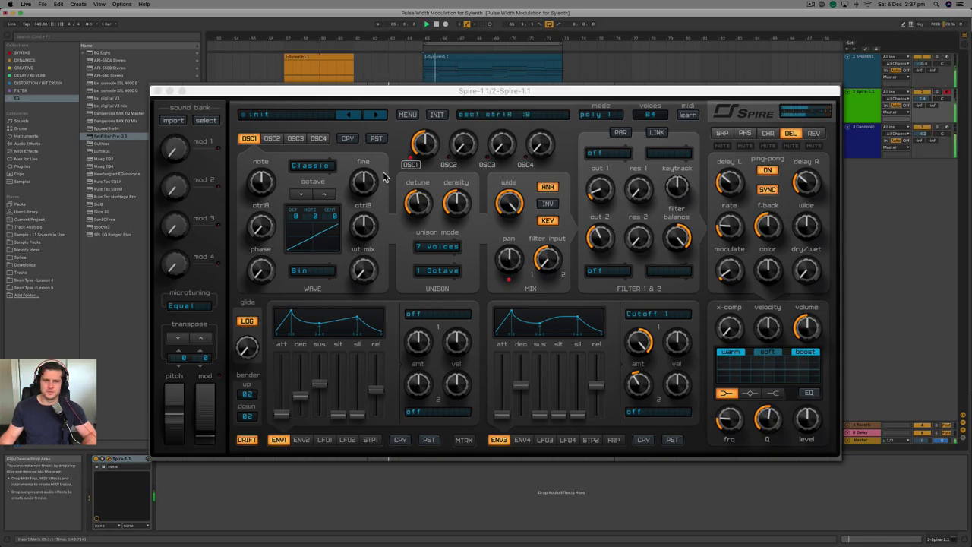
# Set oscillator 1's unison detune to about 503 and bring oscillator 2 into the mix with 7 Voices of unison.
pyautogui.moveTo(425, 210); pyautogui.dragTo(424, 208)
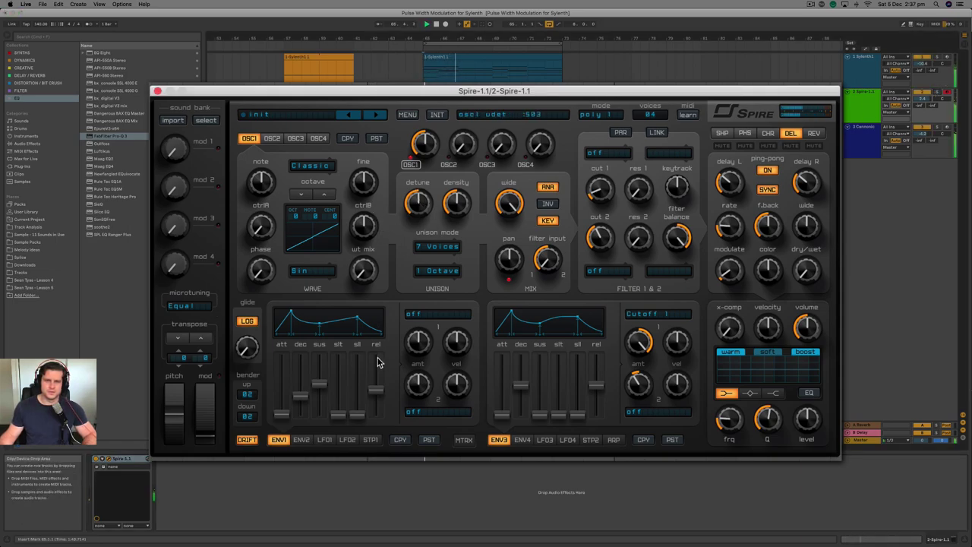
pyautogui.moveTo(463, 144); pyautogui.dragTo(476, 104)
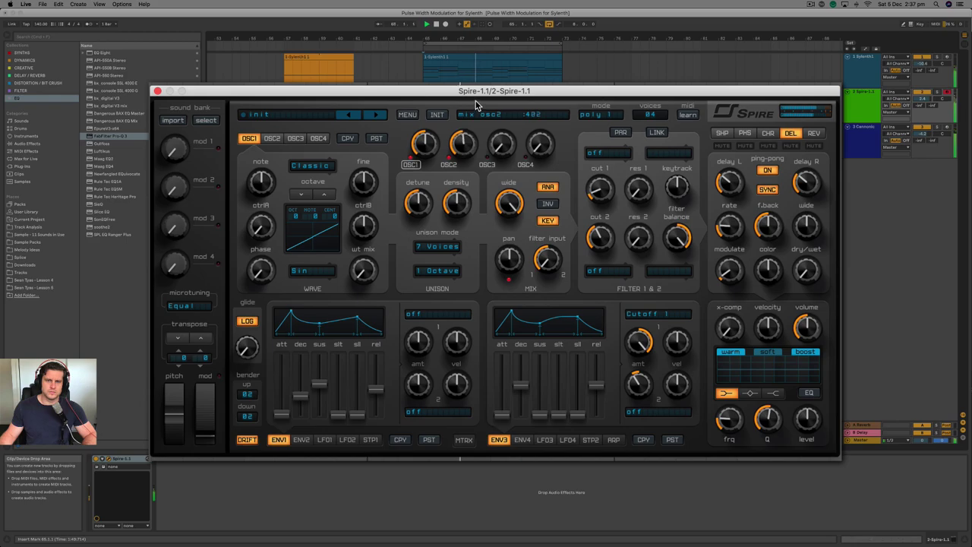
pyautogui.click(271, 139)
pyautogui.click(437, 247)
pyautogui.click(446, 334)
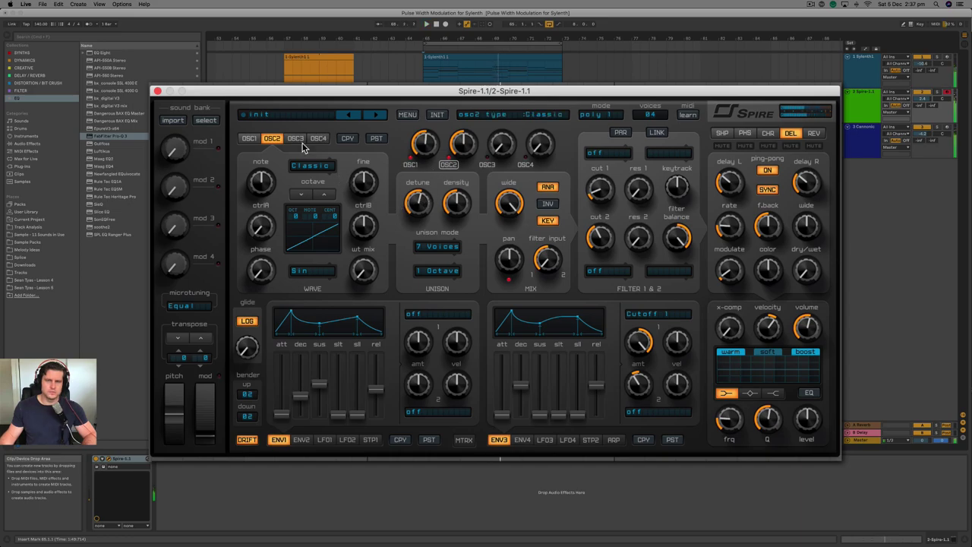
# Set the unison mode of oscillators 2 and 1 to 1 Voice.
pyautogui.click(429, 247)
pyautogui.click(441, 261)
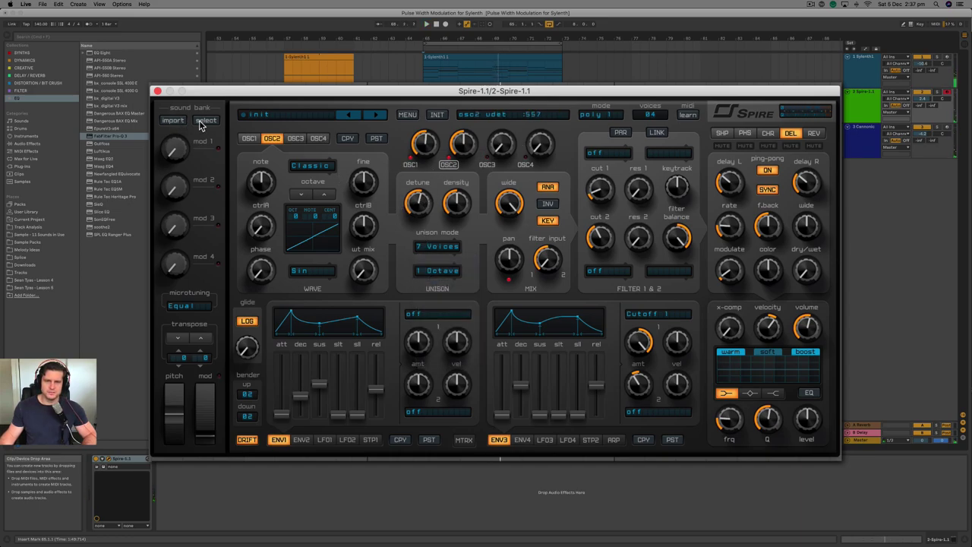
pyautogui.click(248, 138)
pyautogui.click(430, 246)
pyautogui.click(438, 263)
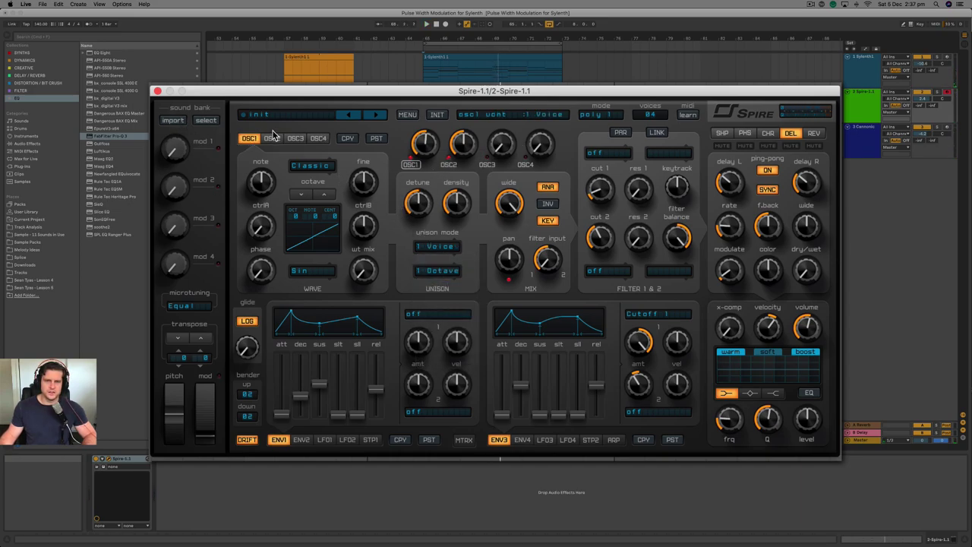
# Fine-tune oscillator 1 to -13 cents and oscillator 2 to +13 cents.
pyautogui.click(271, 139)
pyautogui.moveTo(361, 196)
pyautogui.mouseDown()
pyautogui.moveTo(369, 181)
pyautogui.moveTo(363, 196)
pyautogui.mouseUp()
pyautogui.click(250, 139)
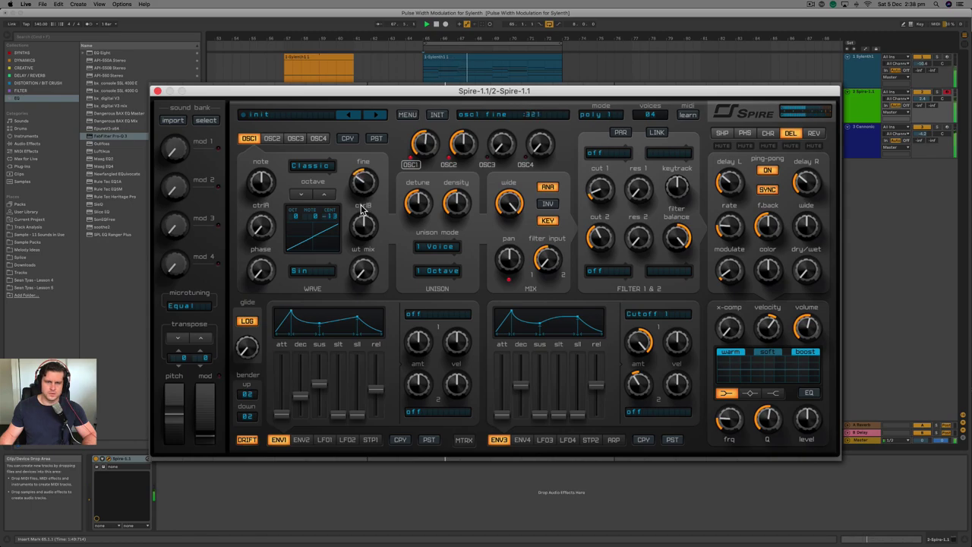
pyautogui.click(272, 139)
pyautogui.moveTo(364, 181); pyautogui.dragTo(366, 180)
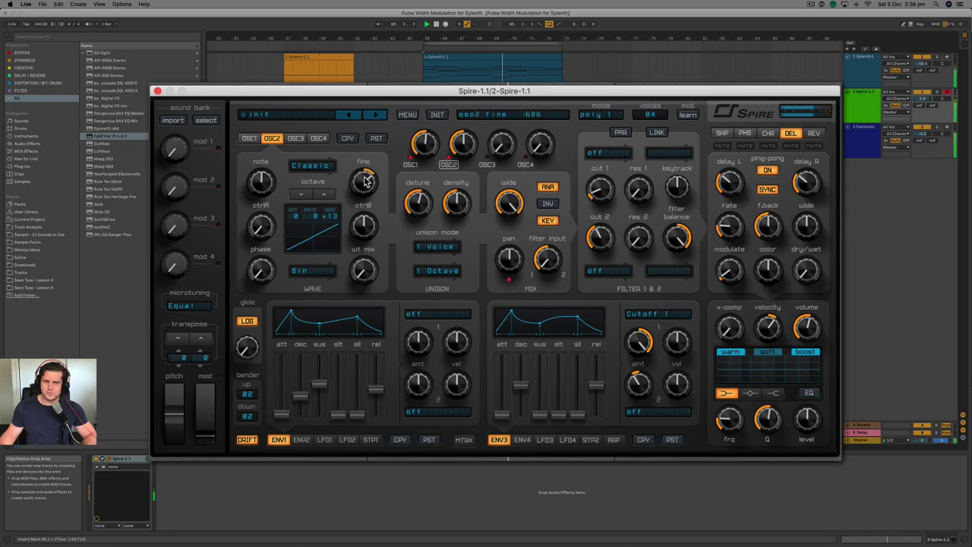
# Set the unison mode of oscillators 1 and 2 to 7 Voices.
pyautogui.click(249, 139)
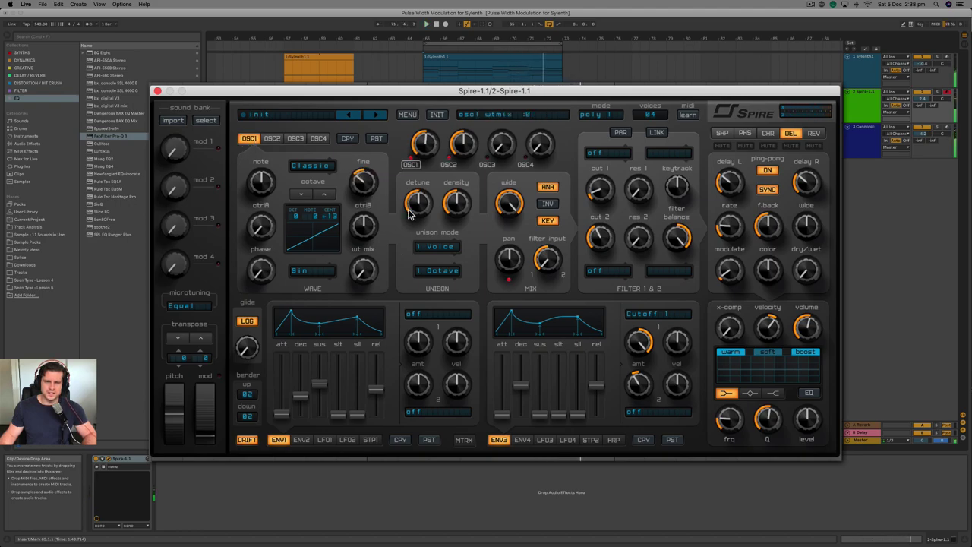
pyautogui.click(446, 247)
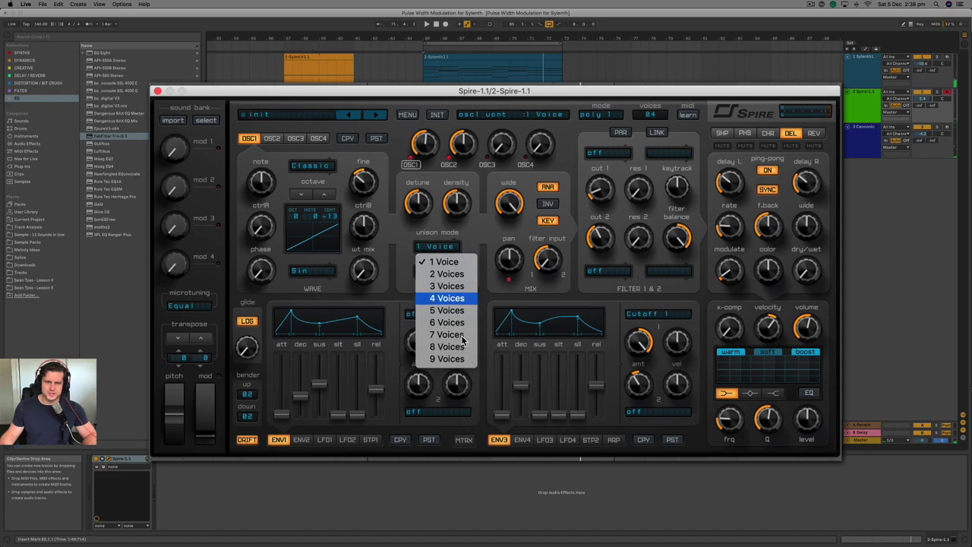
pyautogui.click(346, 198)
pyautogui.click(275, 140)
pyautogui.click(437, 246)
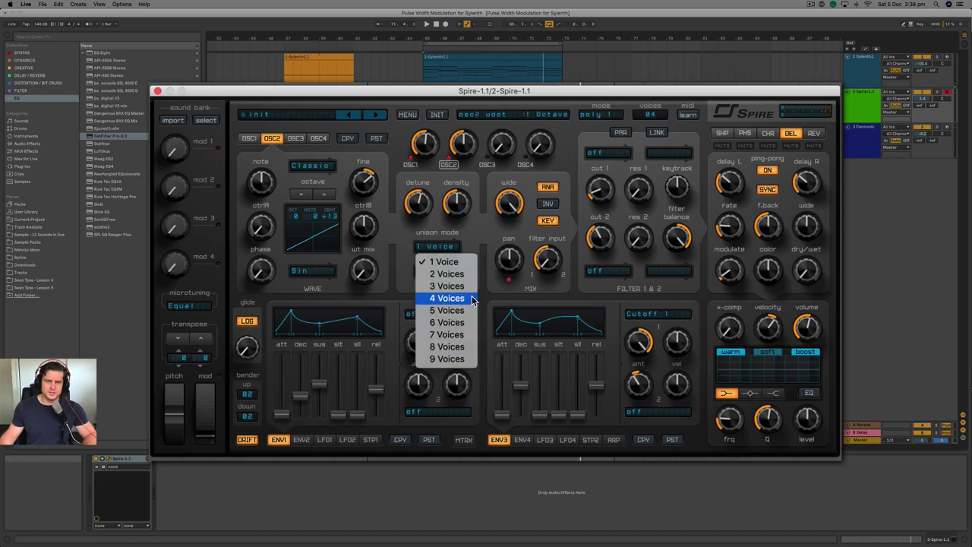
pyautogui.click(436, 336)
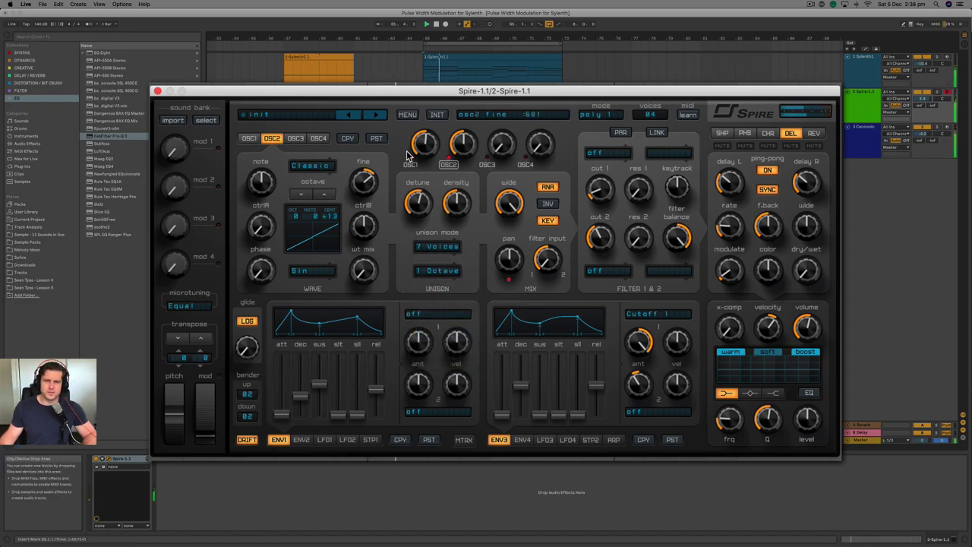
# Bring oscillator 3 into the mix with 7 Voices of unison, detune at about 377 and density at maximum.
pyautogui.moveTo(507, 146); pyautogui.dragTo(517, 97)
pyautogui.click(301, 140)
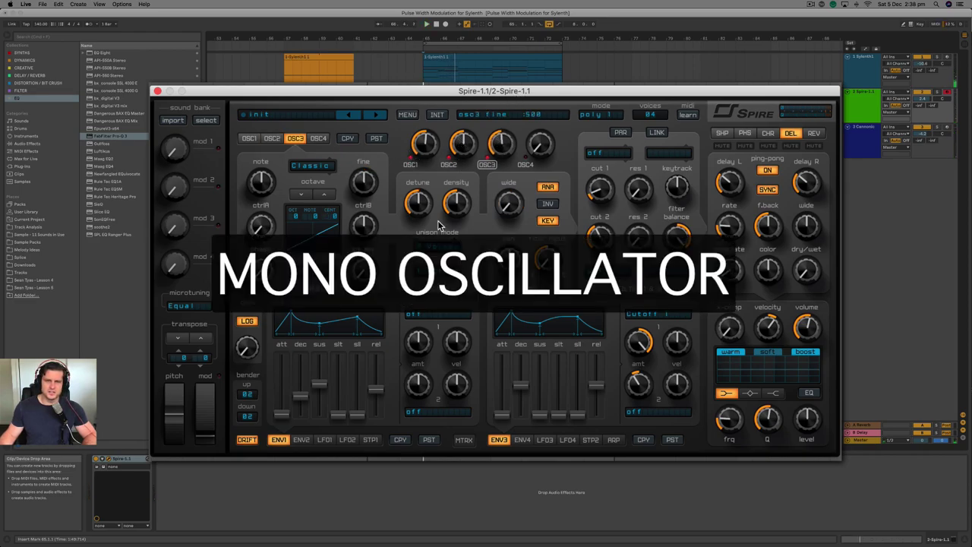
pyautogui.click(438, 247)
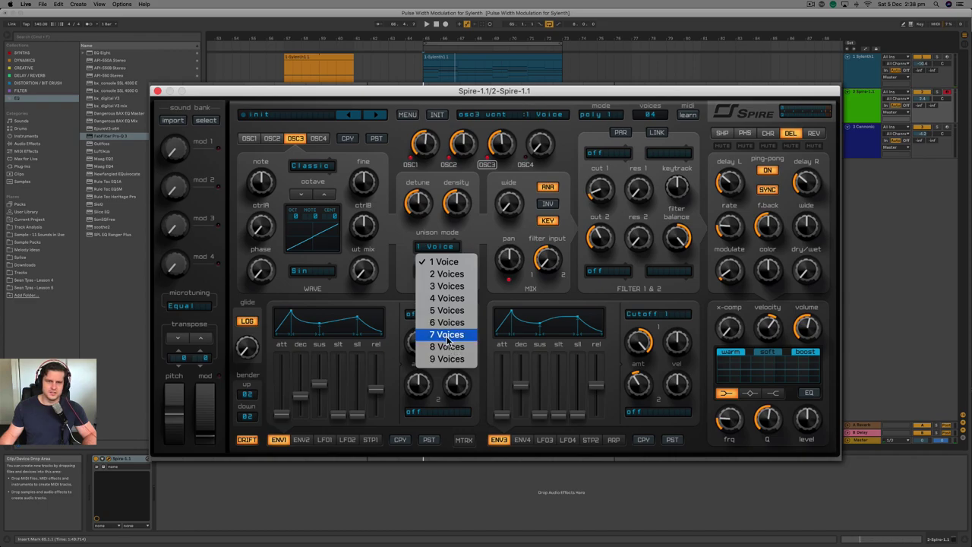
pyautogui.click(447, 335)
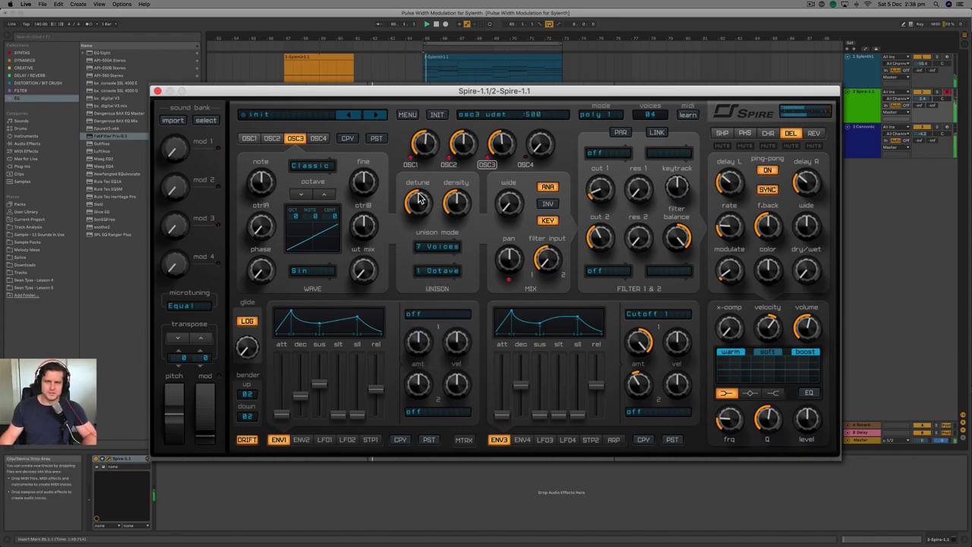
pyautogui.moveTo(423, 193); pyautogui.dragTo(416, 220)
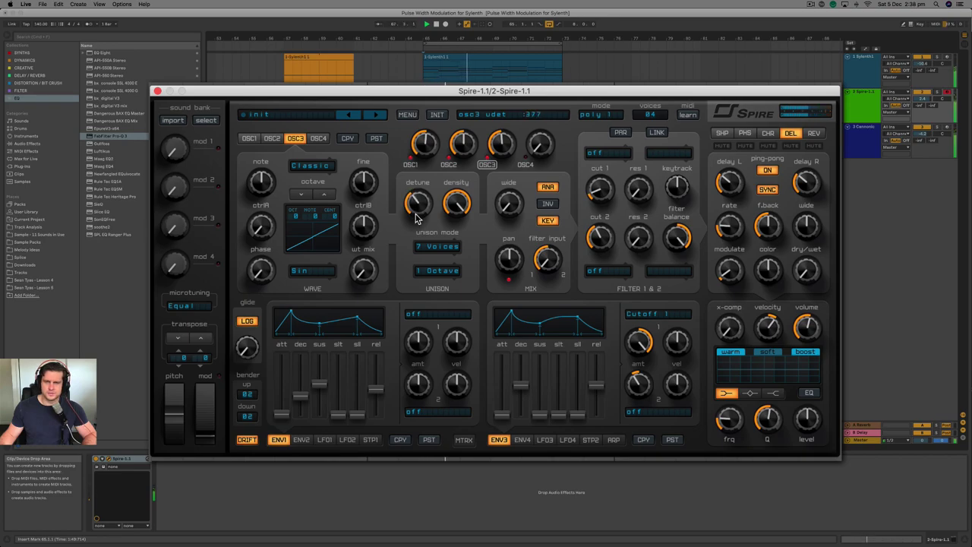
pyautogui.moveTo(502, 146); pyautogui.dragTo(502, 146)
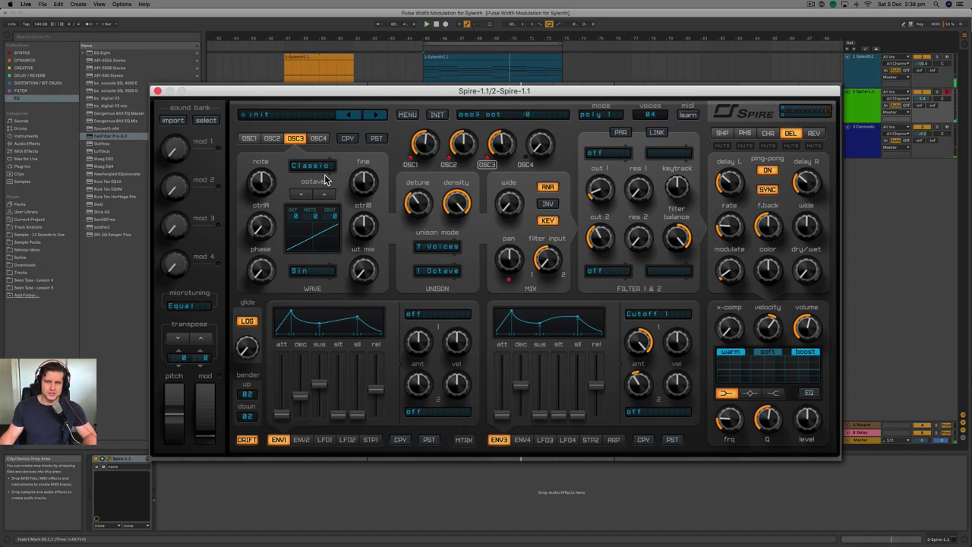
# Compare the fine tuning, unison and width settings of oscillators 1, 2 and 3.
pyautogui.click(249, 139)
pyautogui.click(290, 140)
pyautogui.click(250, 139)
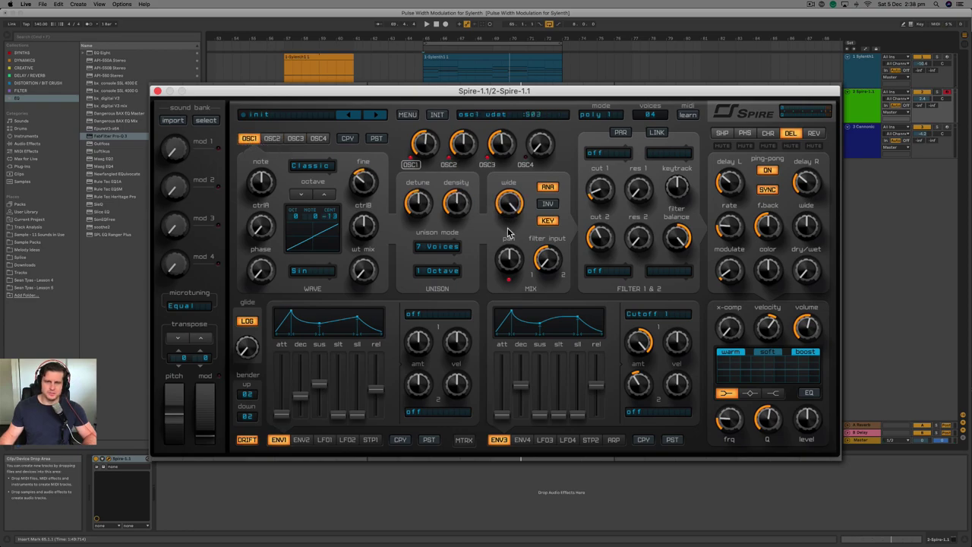
pyautogui.click(271, 139)
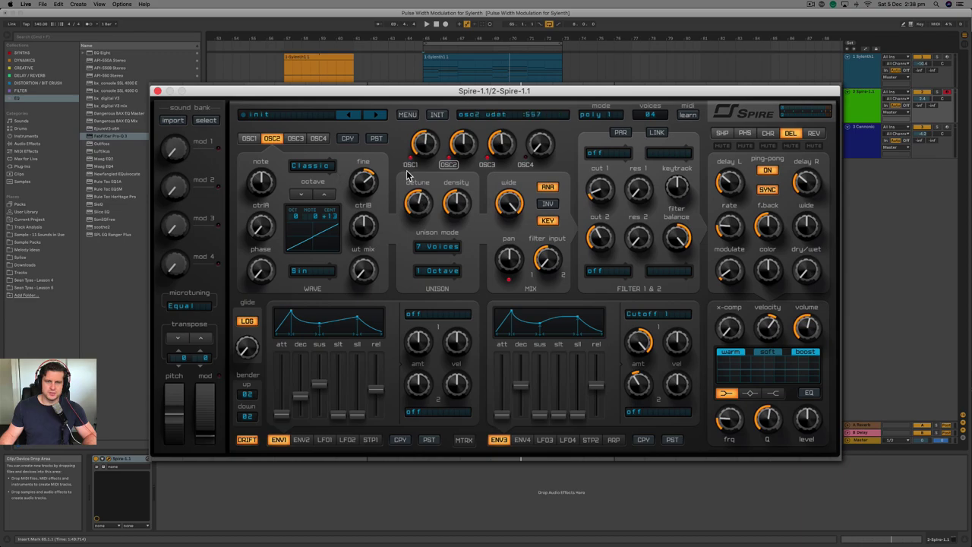
pyautogui.click(296, 139)
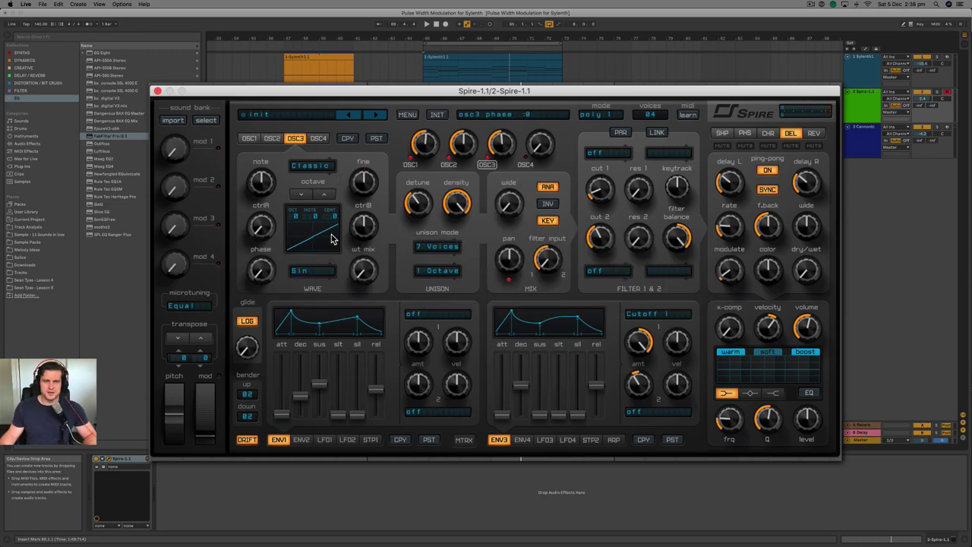
# Switch oscillator 4 to the Noise wave, bring it into the mix and shape the noise with its ctrlA amount.
pyautogui.click(318, 139)
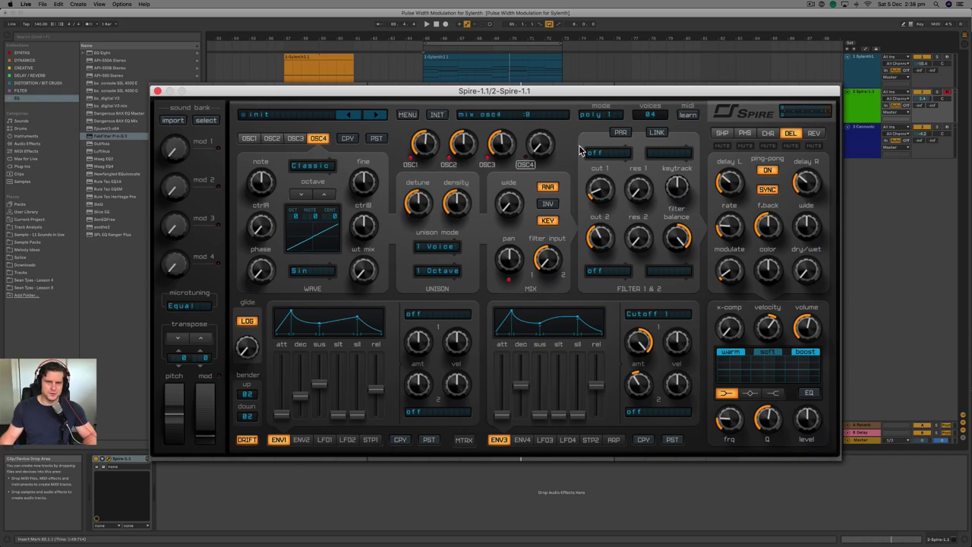
pyautogui.click(312, 165)
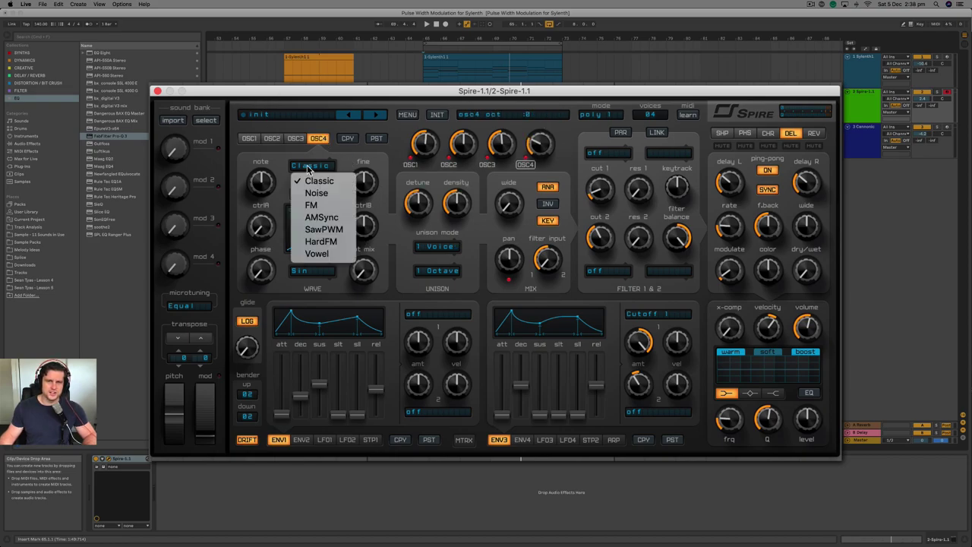
pyautogui.click(307, 185)
pyautogui.moveTo(267, 236); pyautogui.dragTo(282, 145)
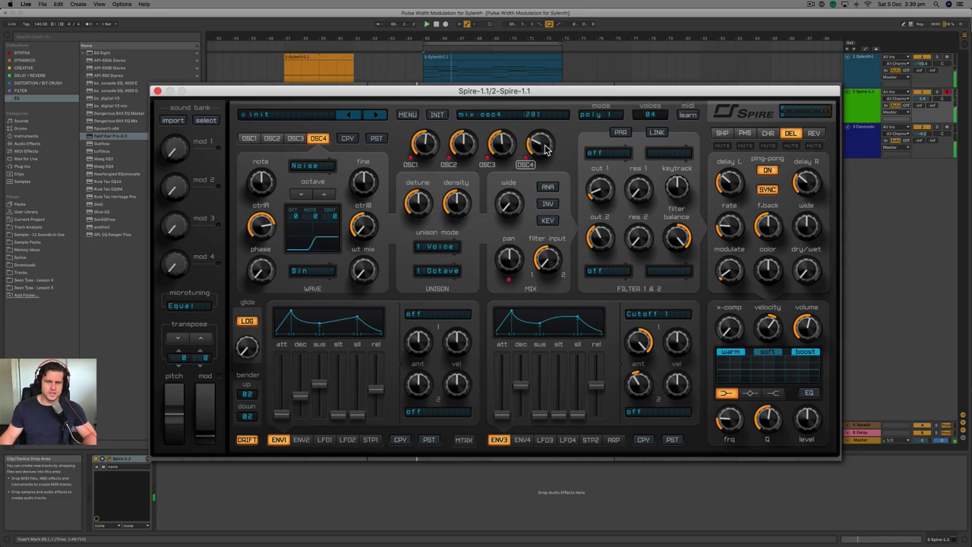
pyautogui.moveTo(542, 146); pyautogui.dragTo(545, 139)
pyautogui.moveTo(261, 231)
pyautogui.mouseDown()
pyautogui.moveTo(265, 220)
pyautogui.moveTo(258, 240)
pyautogui.mouseUp()
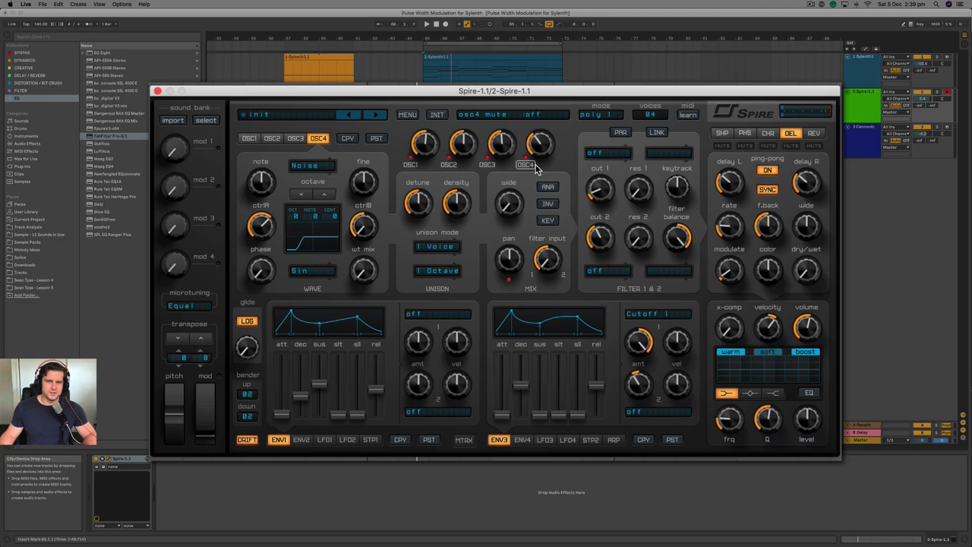
pyautogui.moveTo(261, 225)
pyautogui.mouseDown()
pyautogui.moveTo(256, 245)
pyautogui.moveTo(270, 196)
pyautogui.moveTo(263, 213)
pyautogui.mouseUp()
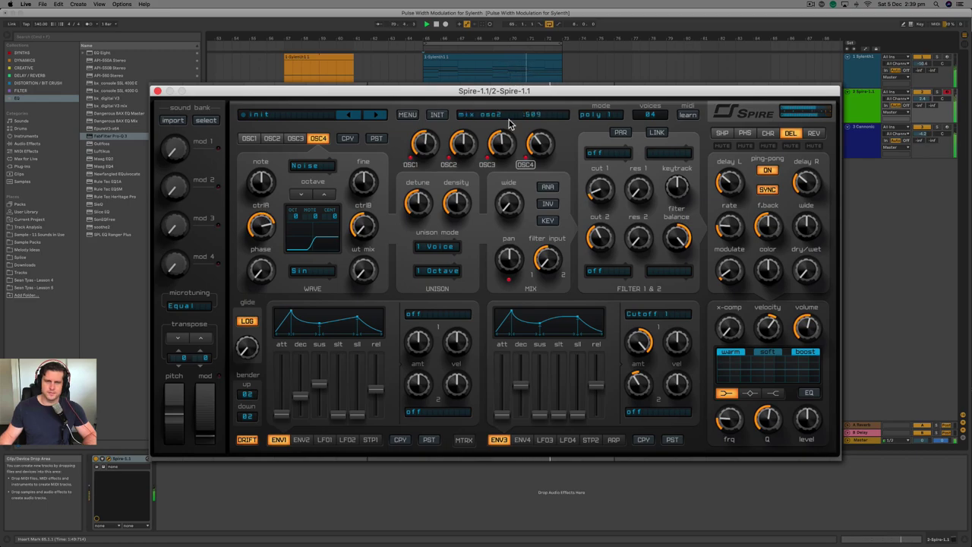
# Set oscillator 4's unison mode to 2 Voices and its width to maximum.
pyautogui.click(433, 247)
pyautogui.click(433, 271)
pyautogui.moveTo(499, 216); pyautogui.dragTo(539, 166)
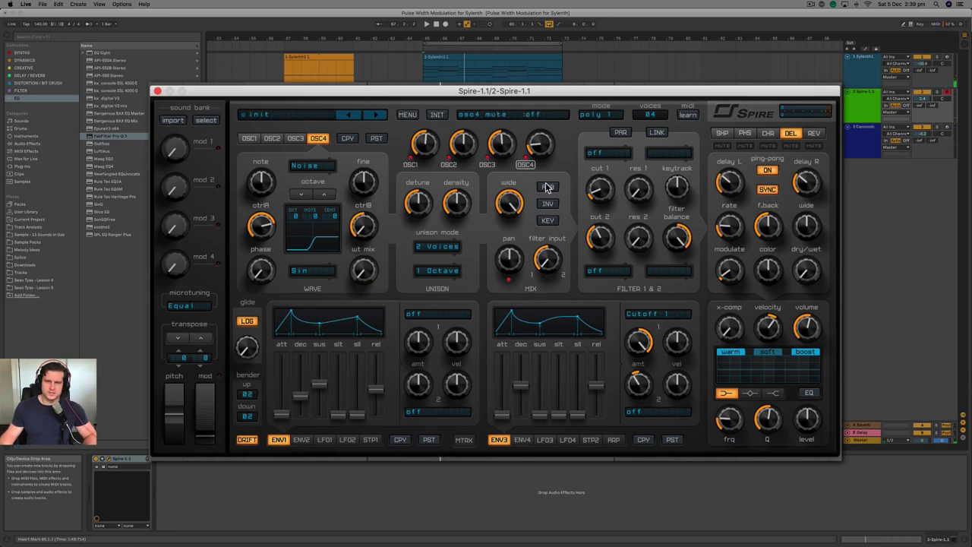
# Audition oscillator 4 muted and unmuted, and set its mix level to about 174.
pyautogui.click(527, 165)
pyautogui.click(527, 166)
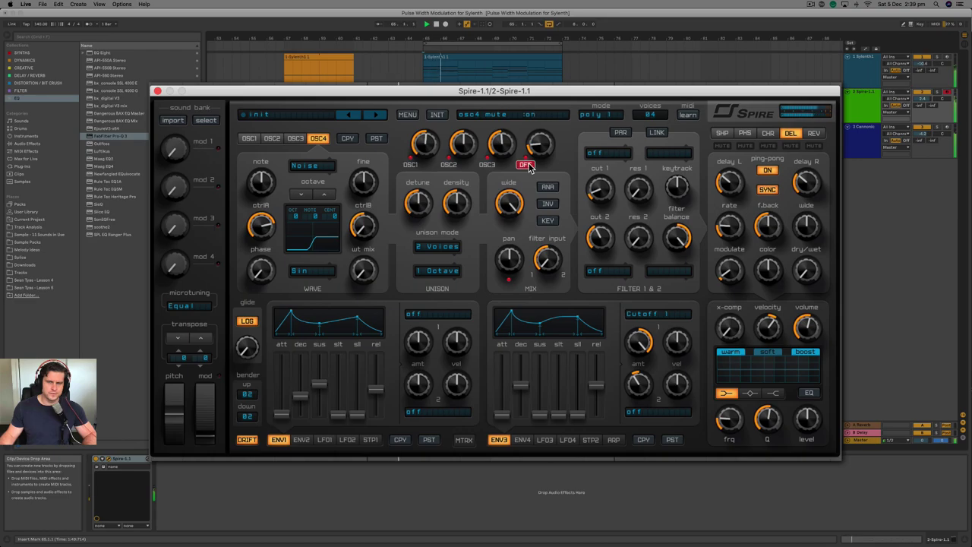
pyautogui.click(527, 165)
pyautogui.moveTo(535, 155); pyautogui.dragTo(537, 152)
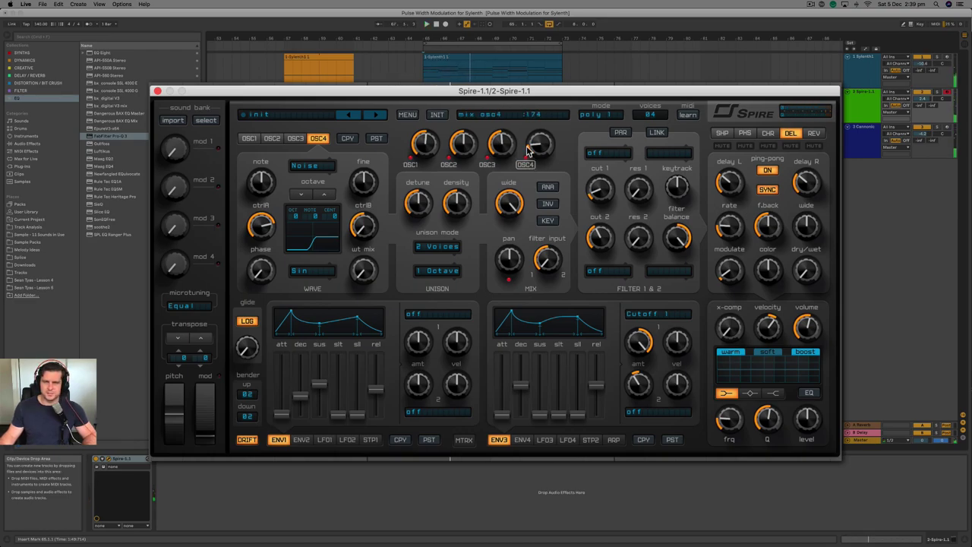
pyautogui.moveTo(501, 151); pyautogui.dragTo(500, 149)
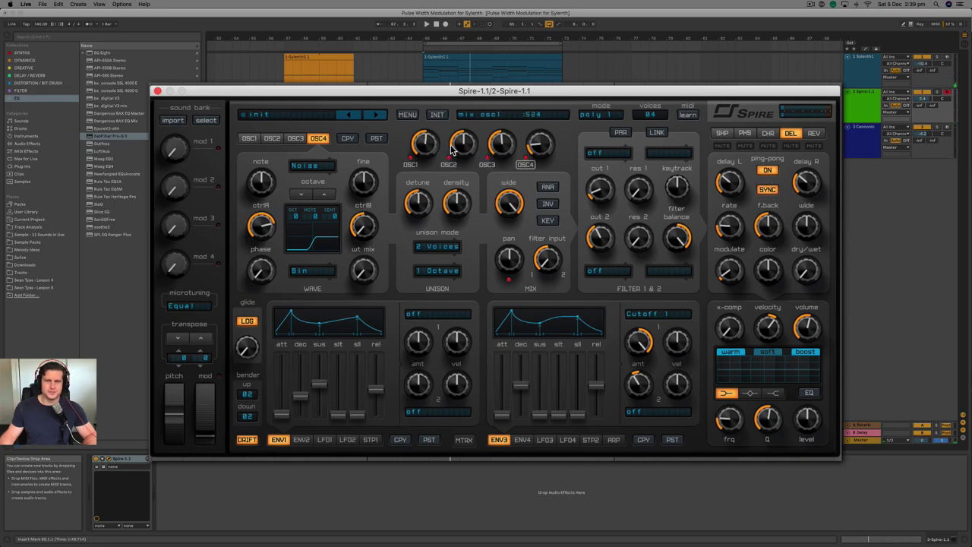
# Set filter 1 to the infecto type in LP2 mode and envelope 3's decay to about 422, adjusting cutoff 1 during playback.
pyautogui.click(600, 153)
pyautogui.click(608, 202)
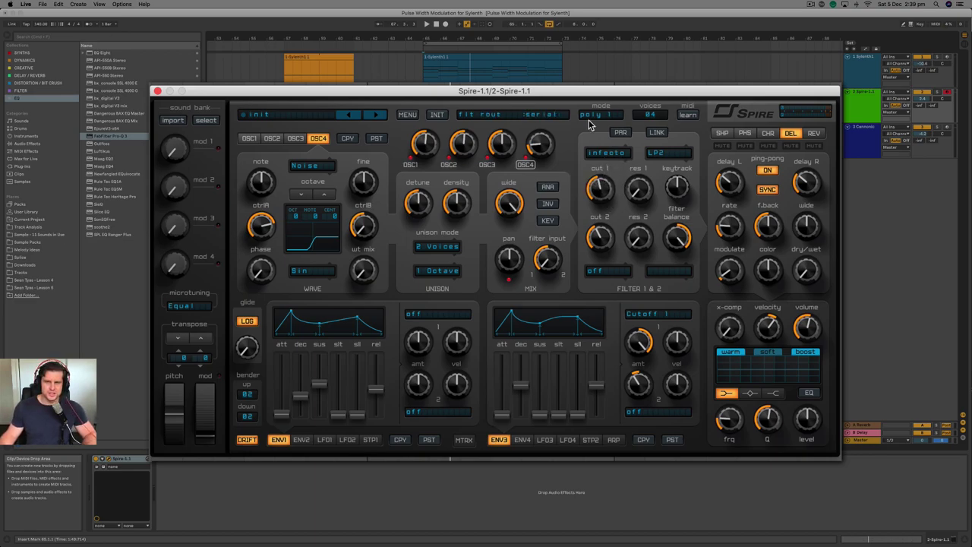
pyautogui.press('space')
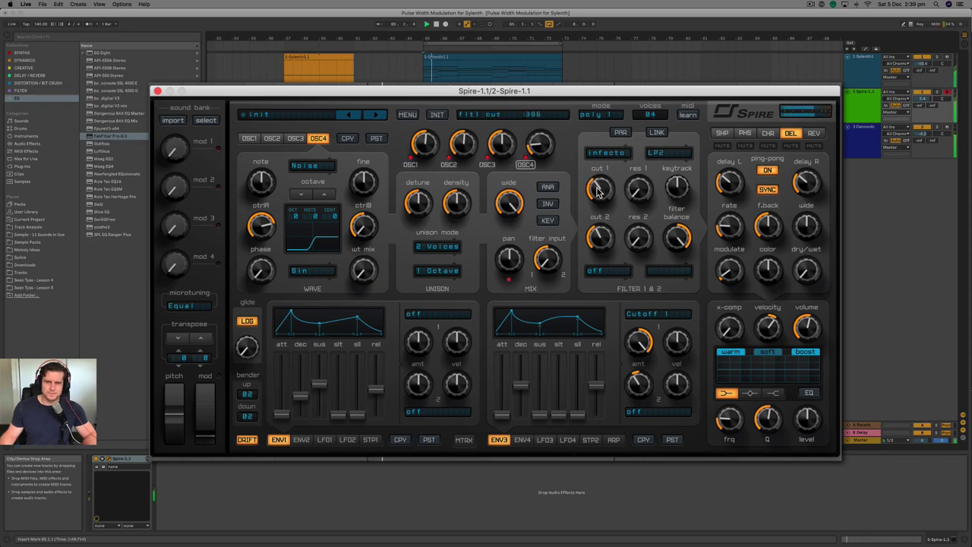
pyautogui.moveTo(520, 391)
pyautogui.mouseDown()
pyautogui.moveTo(540, 408)
pyautogui.moveTo(524, 391)
pyautogui.mouseUp()
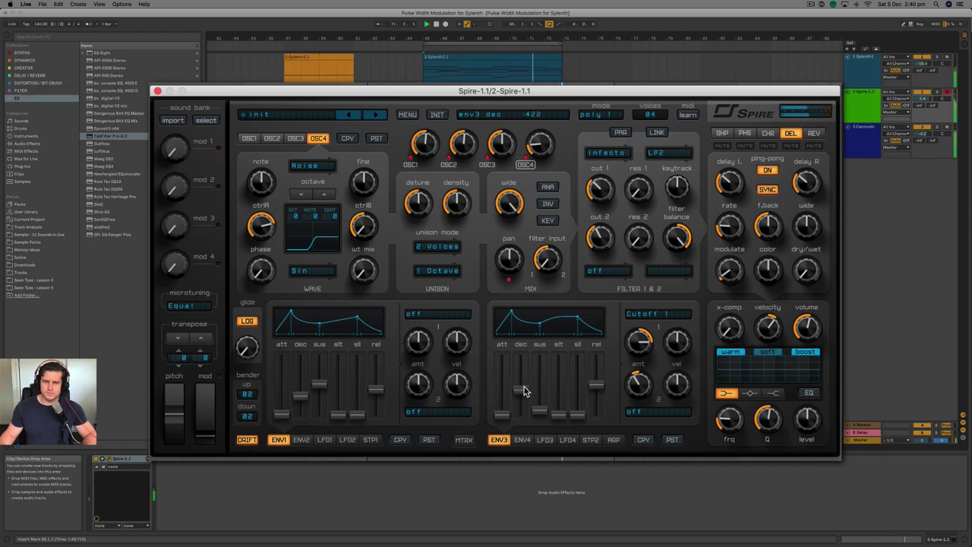
pyautogui.moveTo(607, 168); pyautogui.dragTo(605, 193)
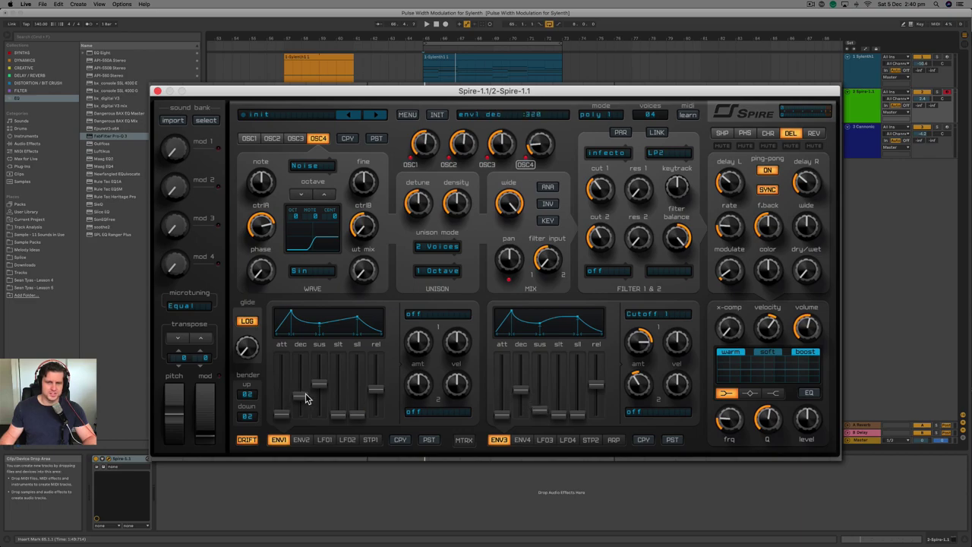
# Audition different decay curve shapes for envelope 3, including the convex and Exp1 curves, during playback.
pyautogui.click(526, 323)
pyautogui.click(529, 322)
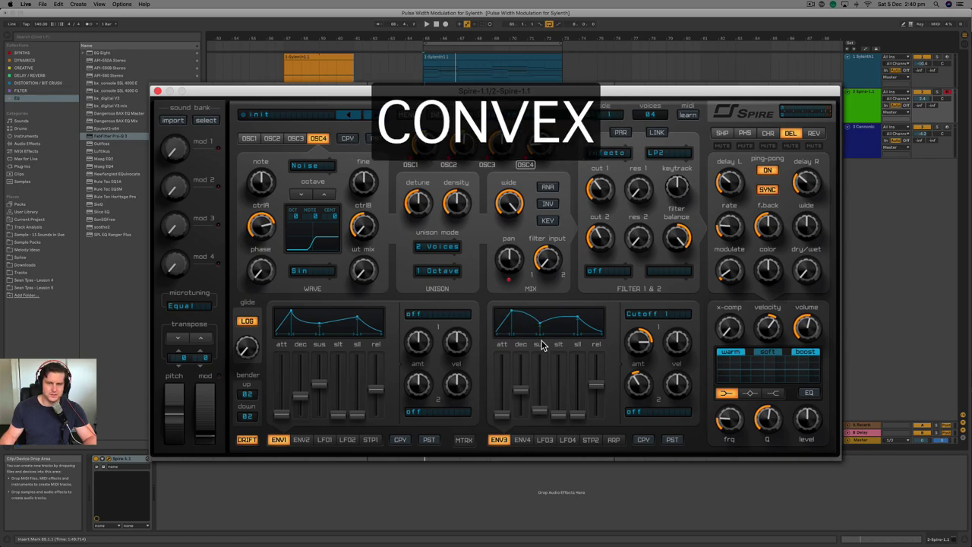
pyautogui.press('space')
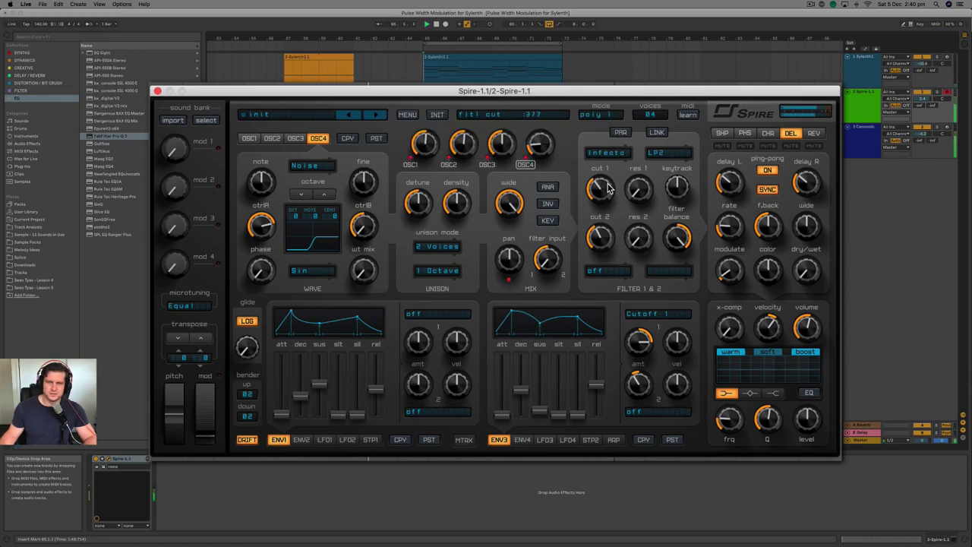
pyautogui.click(530, 322)
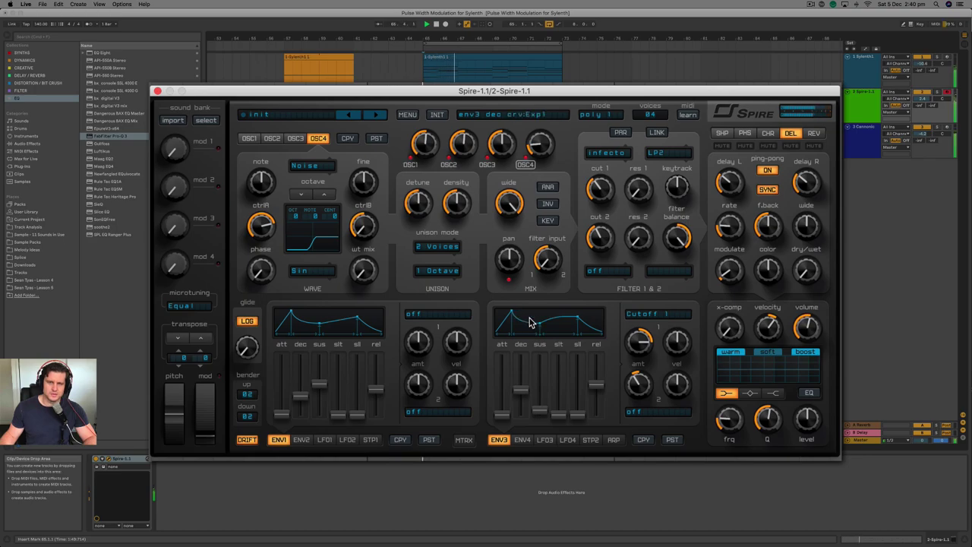
pyautogui.click(530, 318)
pyautogui.scroll(1, 530, 322)
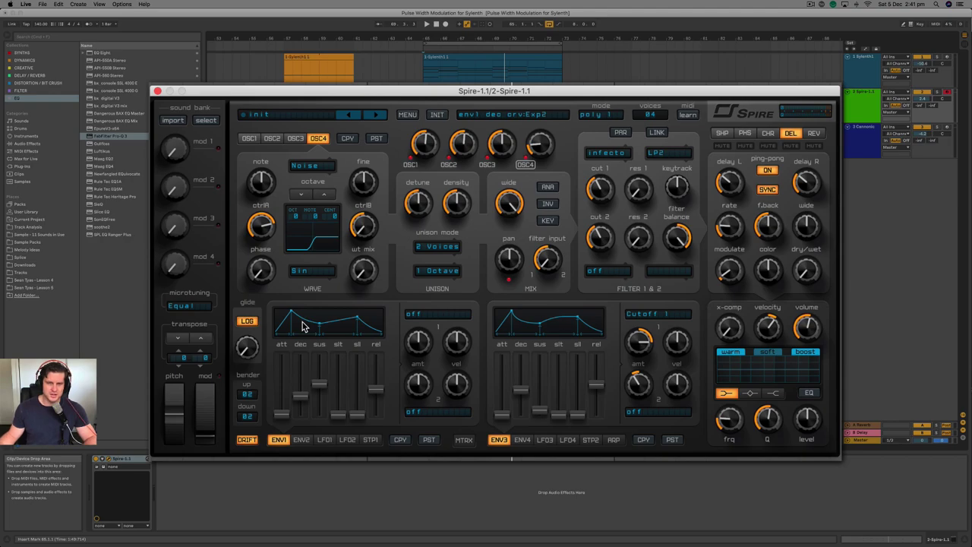
# Raise the x-comp amount slightly and set filter 1's cutoff to about 421 while the pattern plays.
pyautogui.press('space')
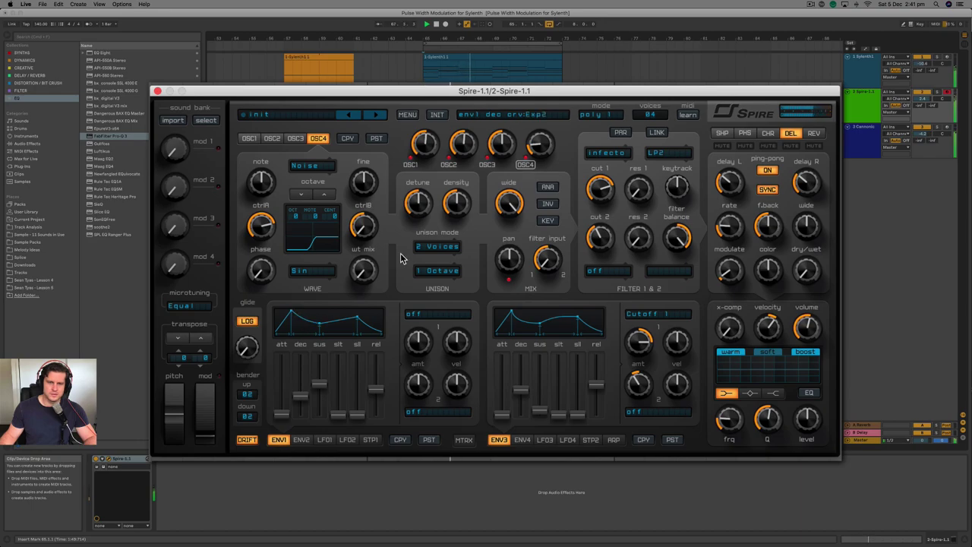
pyautogui.moveTo(600, 187); pyautogui.dragTo(596, 234)
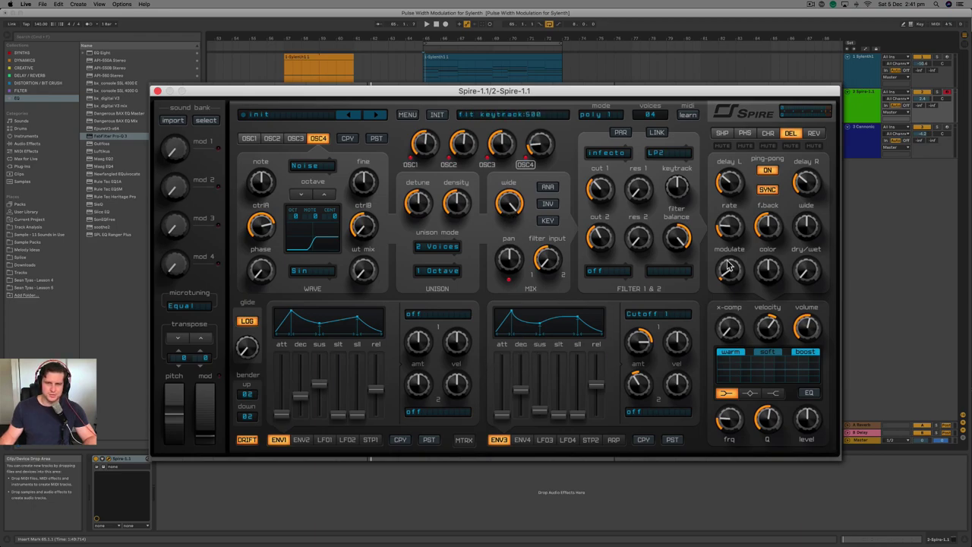
pyautogui.moveTo(729, 332); pyautogui.dragTo(735, 320)
pyautogui.moveTo(601, 190); pyautogui.dragTo(606, 182)
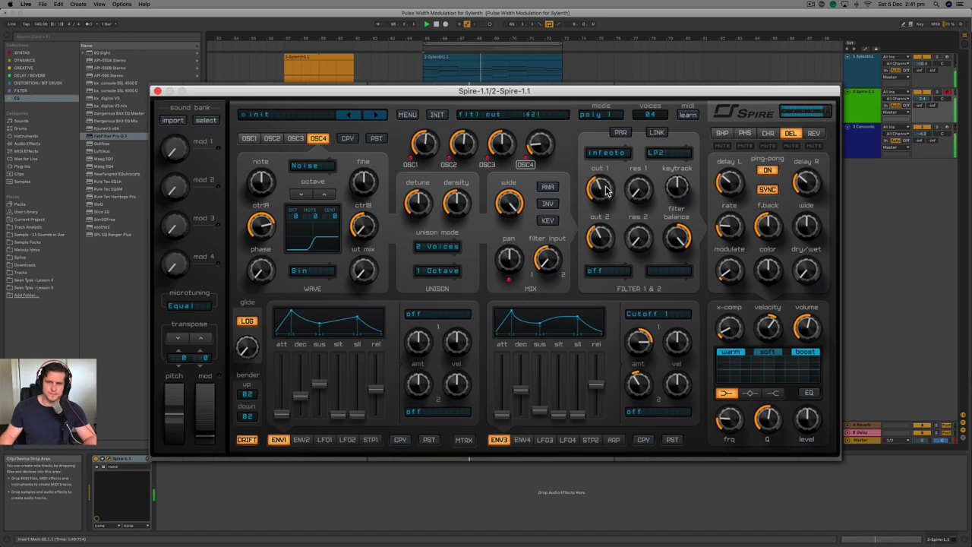
# Adjust the chorus delay and rate, with the depth at about 400 and the dry/wet mix at about 393.
pyautogui.click(767, 133)
pyautogui.moveTo(805, 256); pyautogui.dragTo(805, 229)
pyautogui.moveTo(731, 181); pyautogui.dragTo(727, 208)
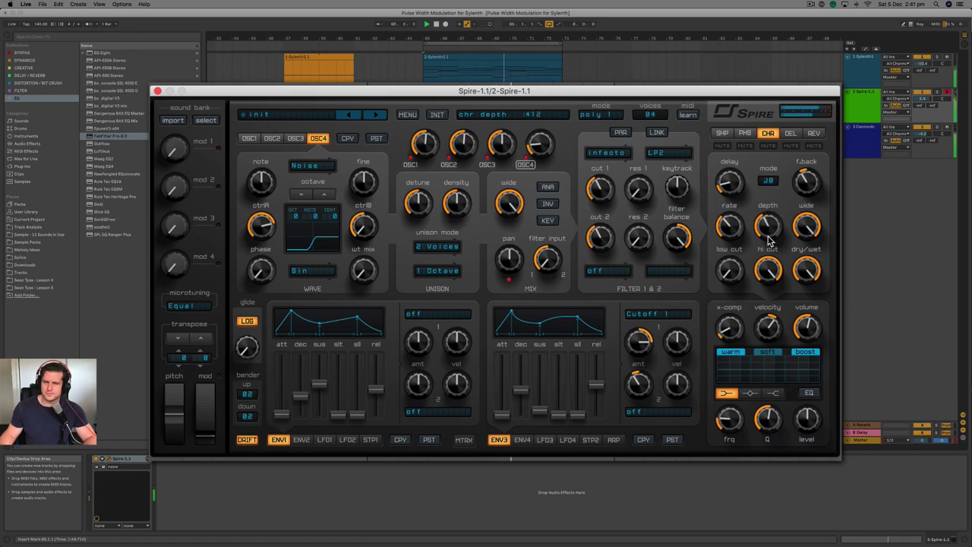
pyautogui.moveTo(734, 232); pyautogui.dragTo(735, 220)
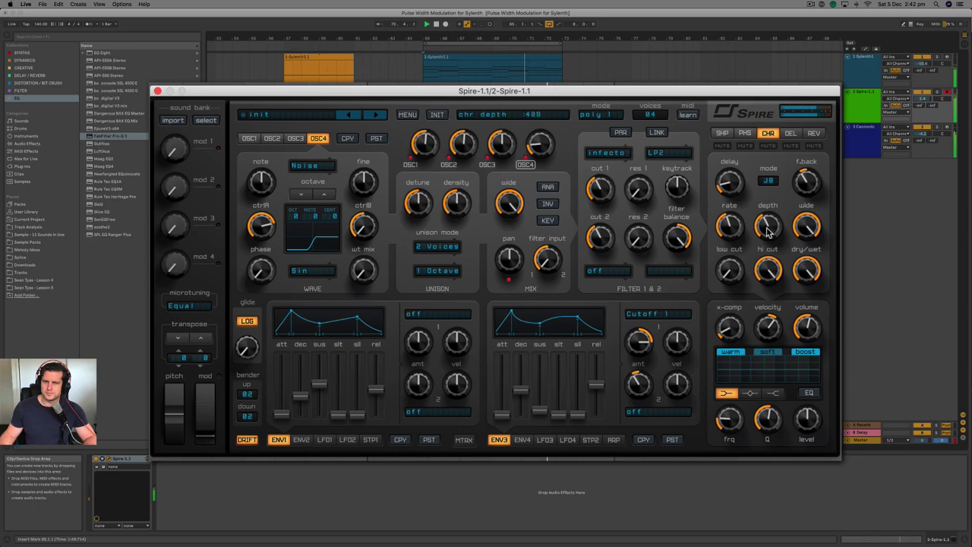
pyautogui.moveTo(808, 277); pyautogui.dragTo(798, 395)
pyautogui.moveTo(803, 270); pyautogui.dragTo(810, 239)
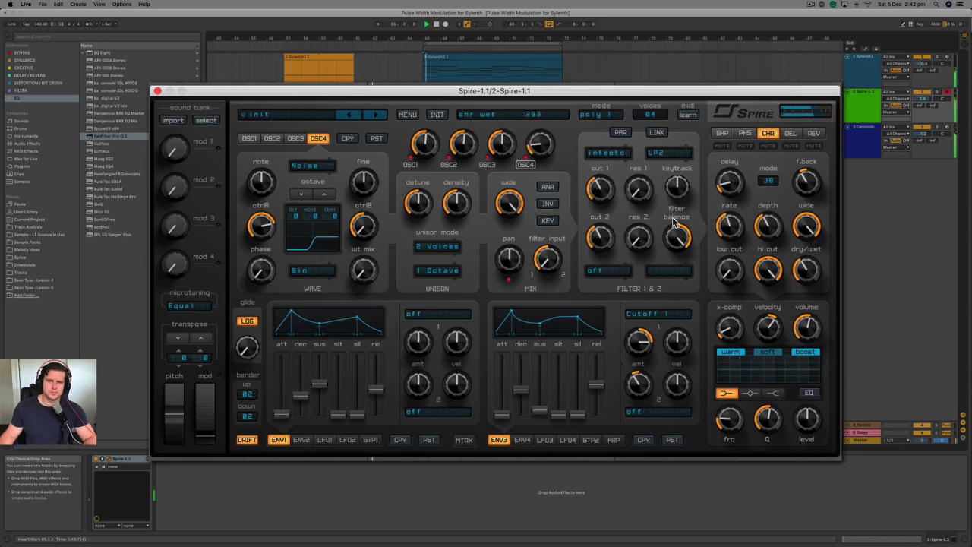
# Lower the chorus dry/wet mix to about 239 and compare the sound with the chorus muted and unmuted.
pyautogui.moveTo(806, 272); pyautogui.dragTo(801, 286)
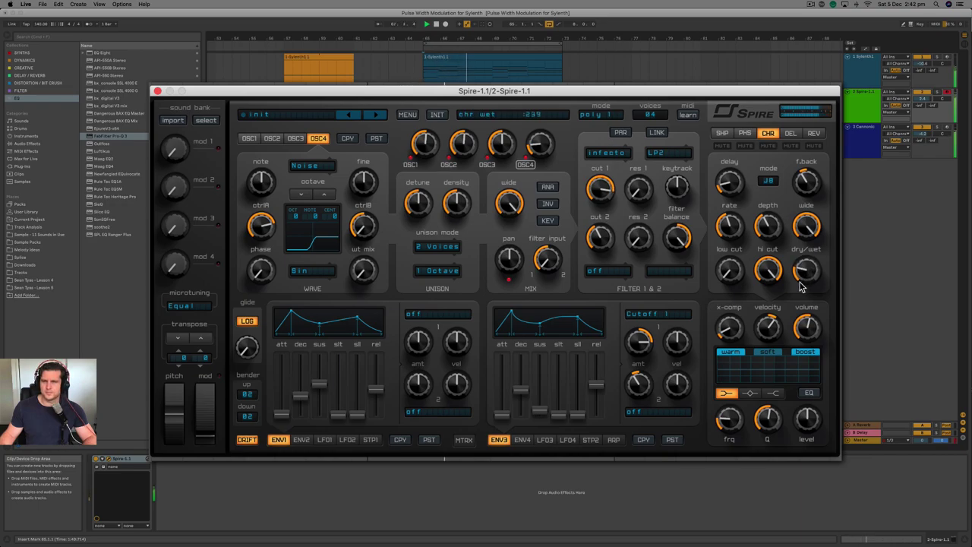
pyautogui.click(769, 146)
pyautogui.click(770, 146)
pyautogui.click(770, 146)
pyautogui.click(769, 146)
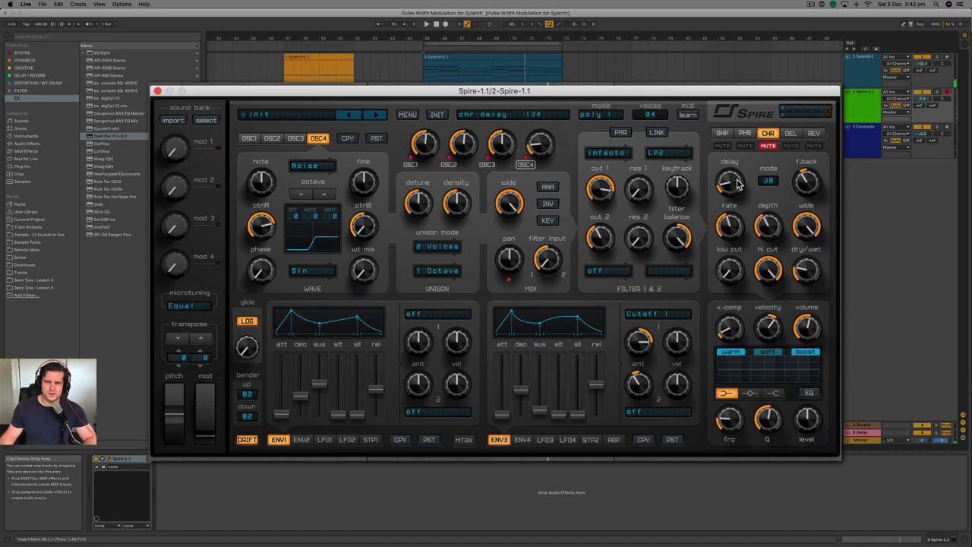
pyautogui.click(769, 146)
# Set the chorus delay to about 399 and adjust its dry/wet mix, auditioning the effect during playback.
pyautogui.moveTo(731, 185); pyautogui.dragTo(732, 162)
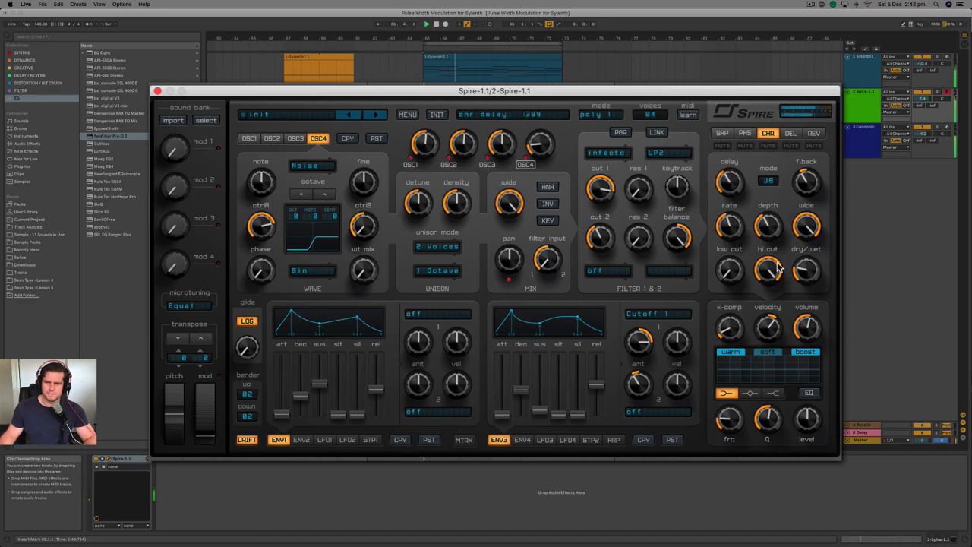
pyautogui.moveTo(811, 256); pyautogui.dragTo(811, 278)
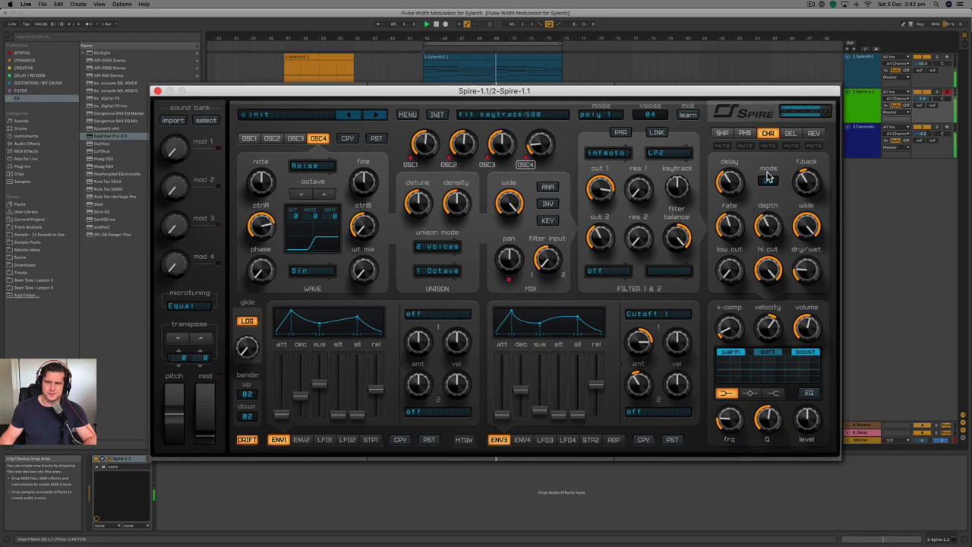
pyautogui.click(769, 146)
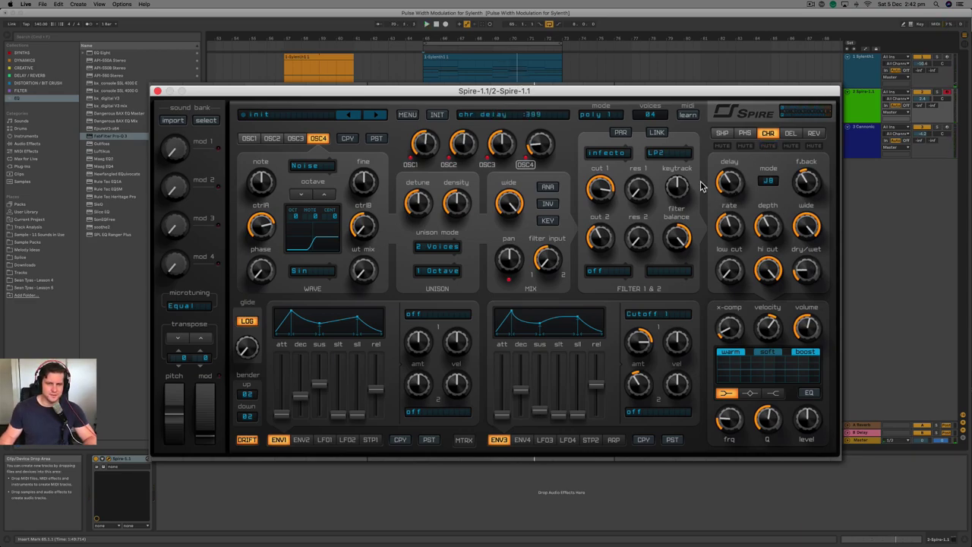
pyautogui.press('space')
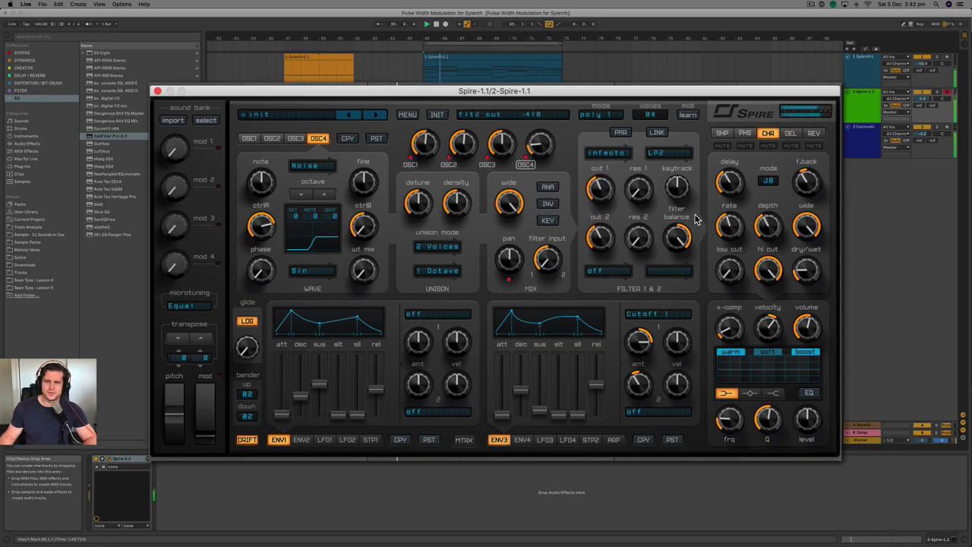
# Adjust the ping-pong delay's time, width and color with feedback at about 637, auditioning with filter 1's cutoff at about 760.
pyautogui.click(790, 133)
pyautogui.moveTo(812, 239); pyautogui.dragTo(823, 195)
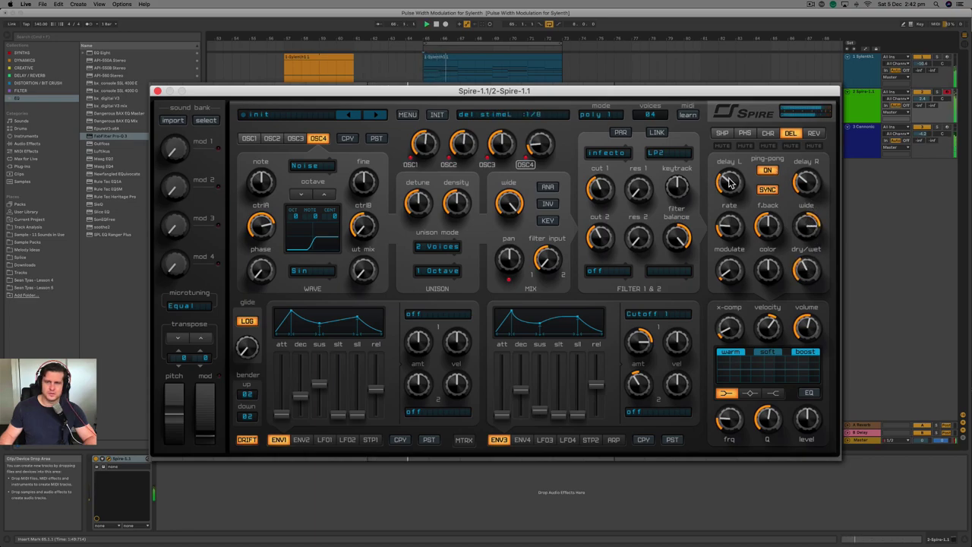
pyautogui.moveTo(728, 180); pyautogui.dragTo(736, 175)
pyautogui.moveTo(738, 167); pyautogui.dragTo(740, 162)
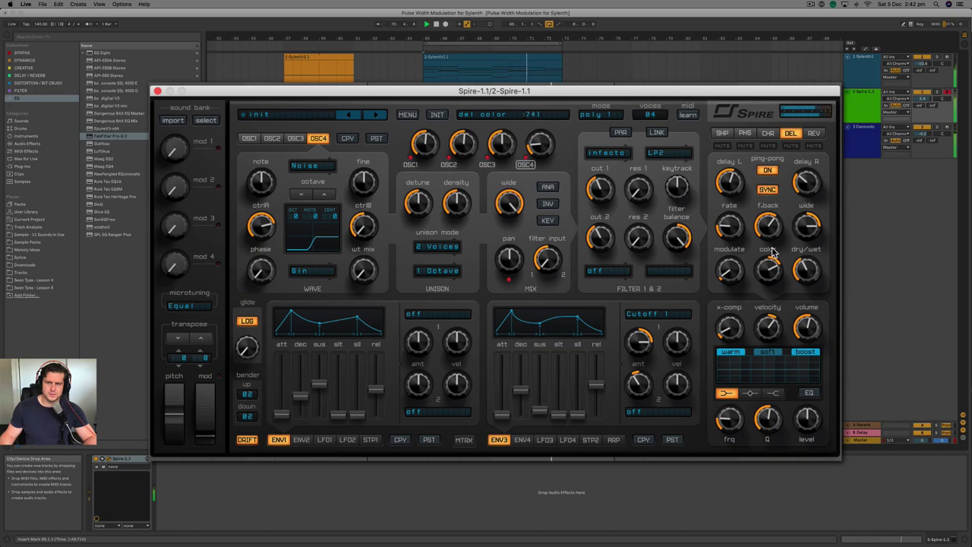
pyautogui.moveTo(775, 251); pyautogui.dragTo(805, 229)
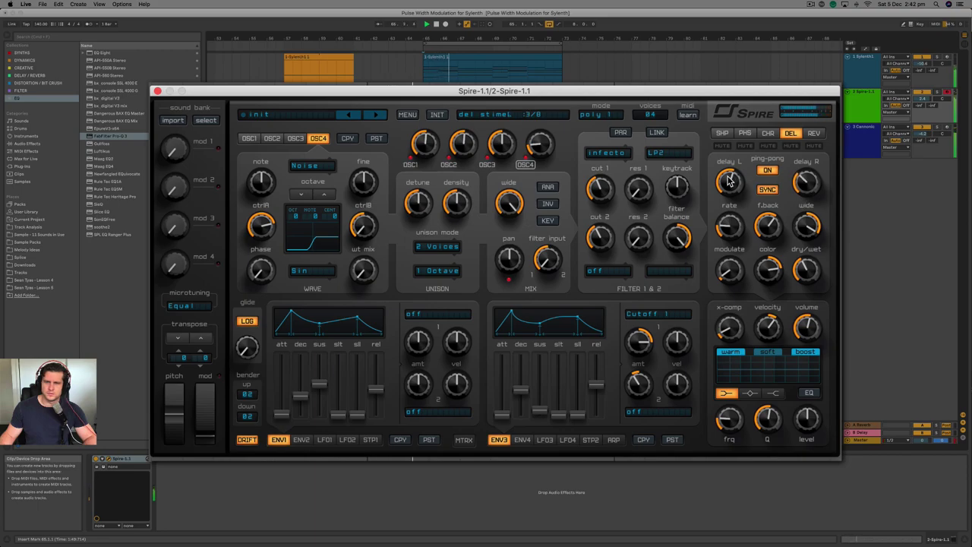
pyautogui.moveTo(733, 176); pyautogui.dragTo(735, 181)
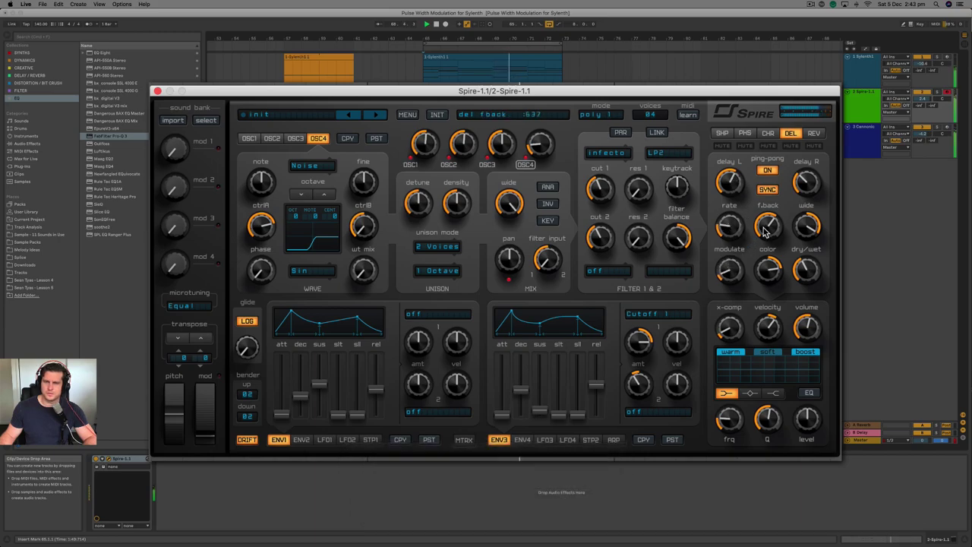
pyautogui.moveTo(600, 174); pyautogui.dragTo(604, 168)
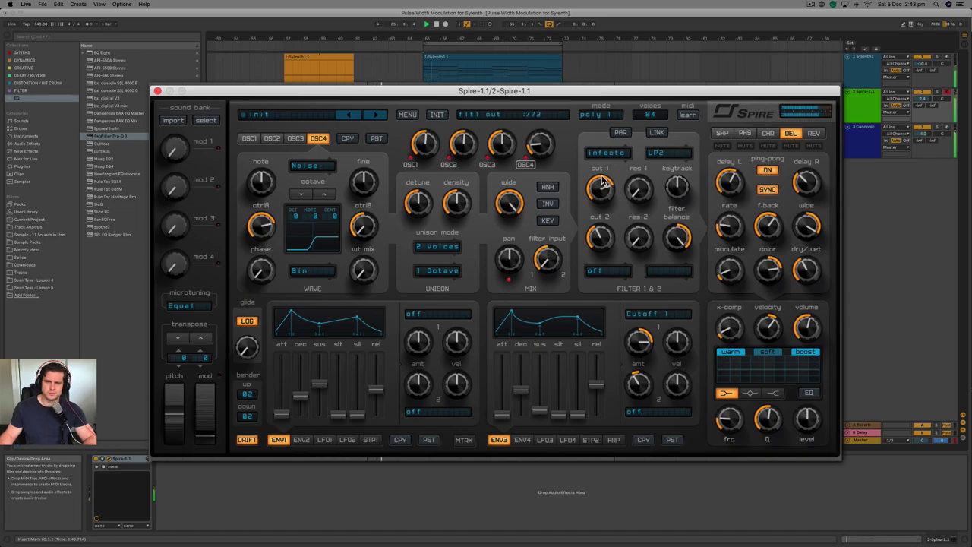
pyautogui.click(769, 146)
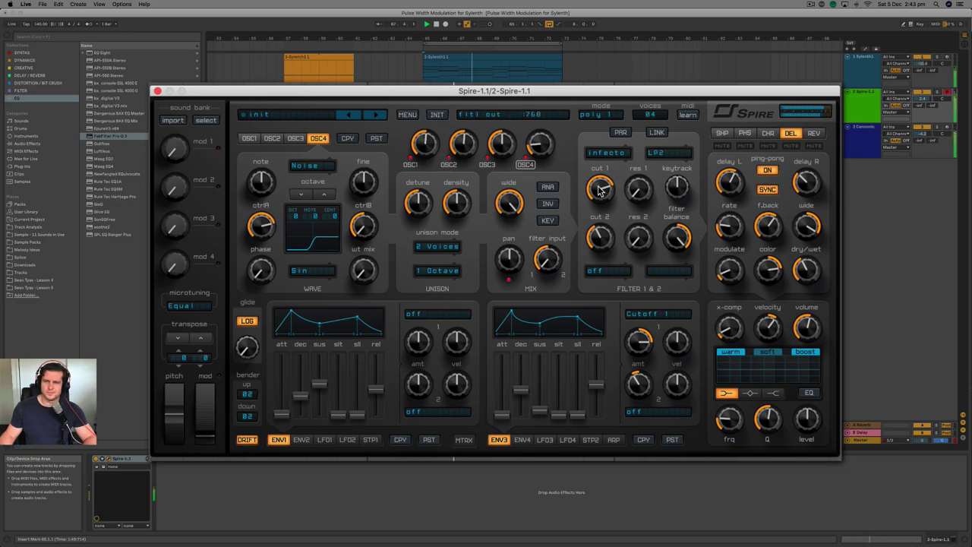
# Set the synth's polyphony to 16 voices and adjust the plate1 reverb's predelay, decay and dry/wet mix.
pyautogui.click(814, 133)
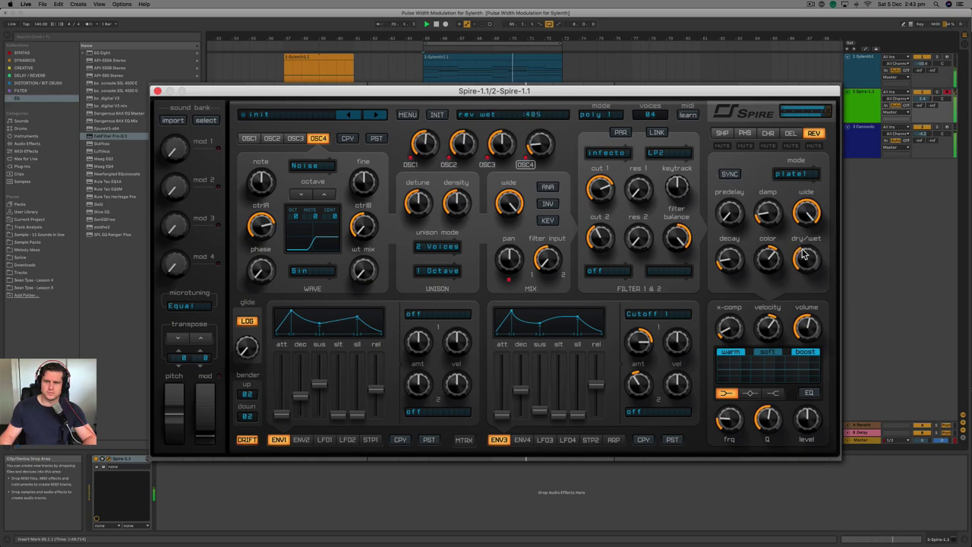
pyautogui.moveTo(740, 196); pyautogui.dragTo(735, 200)
pyautogui.click(650, 114)
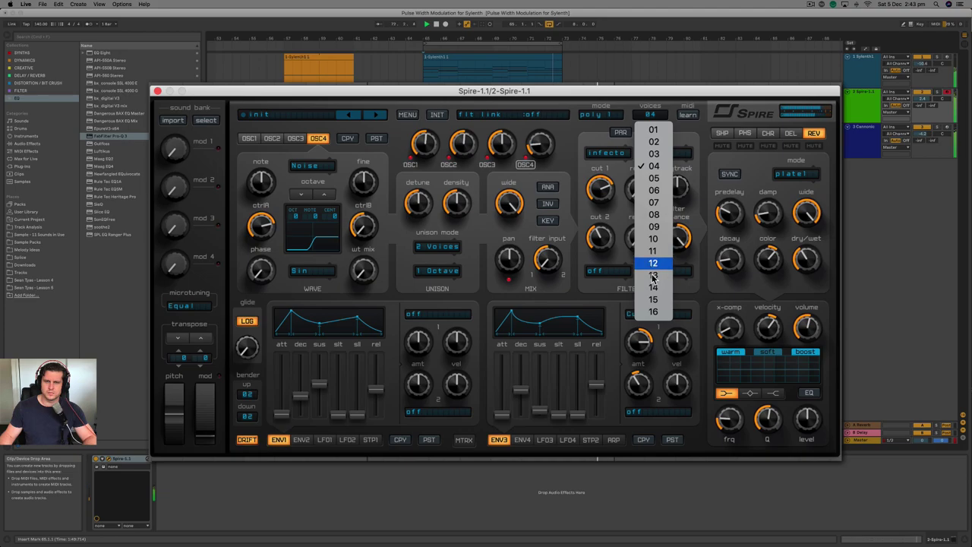
pyautogui.click(651, 315)
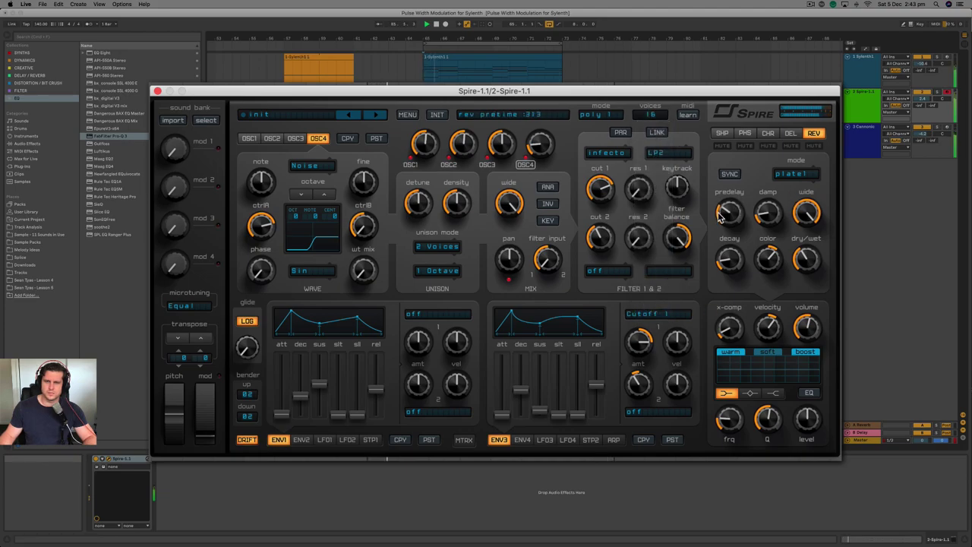
pyautogui.moveTo(807, 259); pyautogui.dragTo(744, 261)
pyautogui.moveTo(803, 257); pyautogui.dragTo(802, 299)
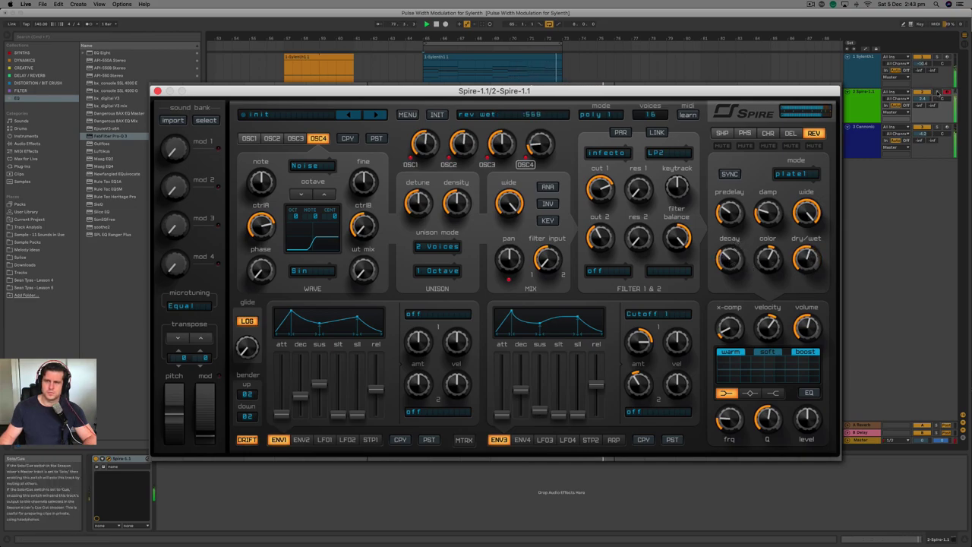
# Solo the Spire track, lower its volume slightly, and reduce the reverb dry/wet mix to about 392.
pyautogui.click(937, 91)
pyautogui.moveTo(922, 124); pyautogui.dragTo(922, 131)
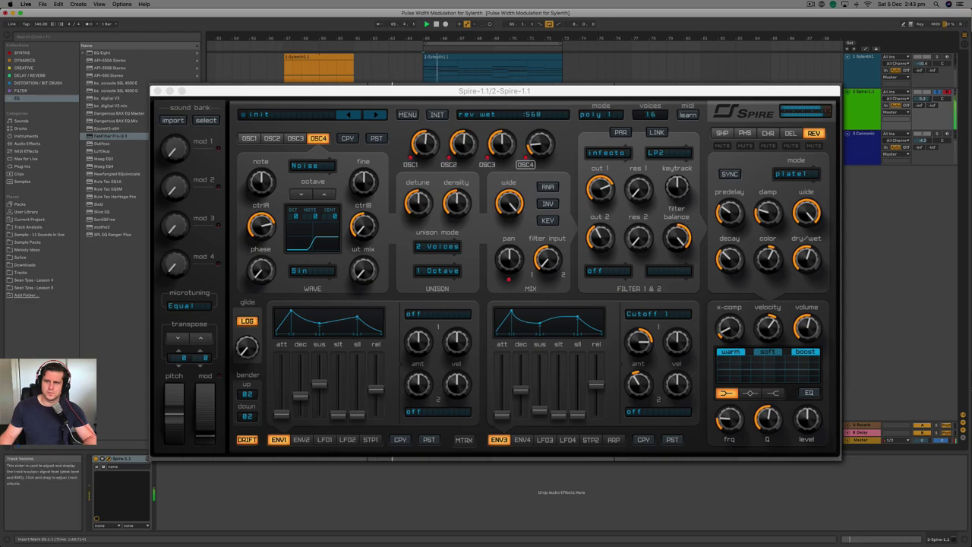
pyautogui.click(726, 262)
pyautogui.moveTo(808, 258); pyautogui.dragTo(805, 275)
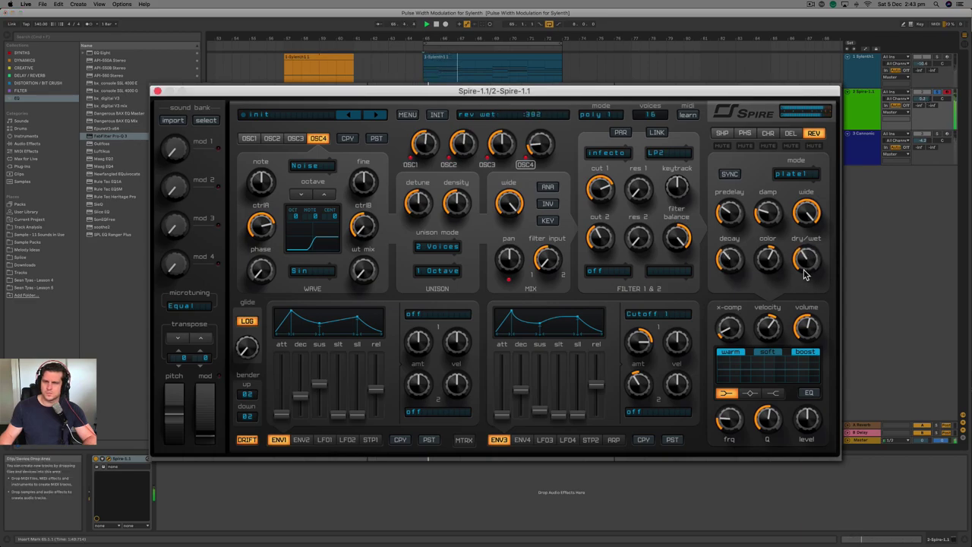
# Set the delay's dry/wet mix to about 415 and color to about 942, with slightly less feedback.
pyautogui.click(791, 133)
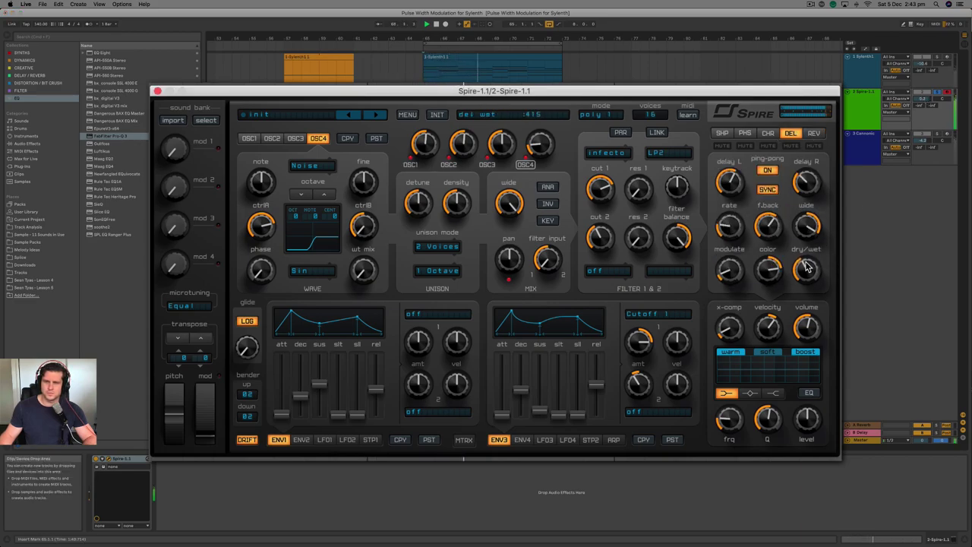
pyautogui.moveTo(768, 226); pyautogui.dragTo(768, 230)
pyautogui.moveTo(770, 268); pyautogui.dragTo(770, 265)
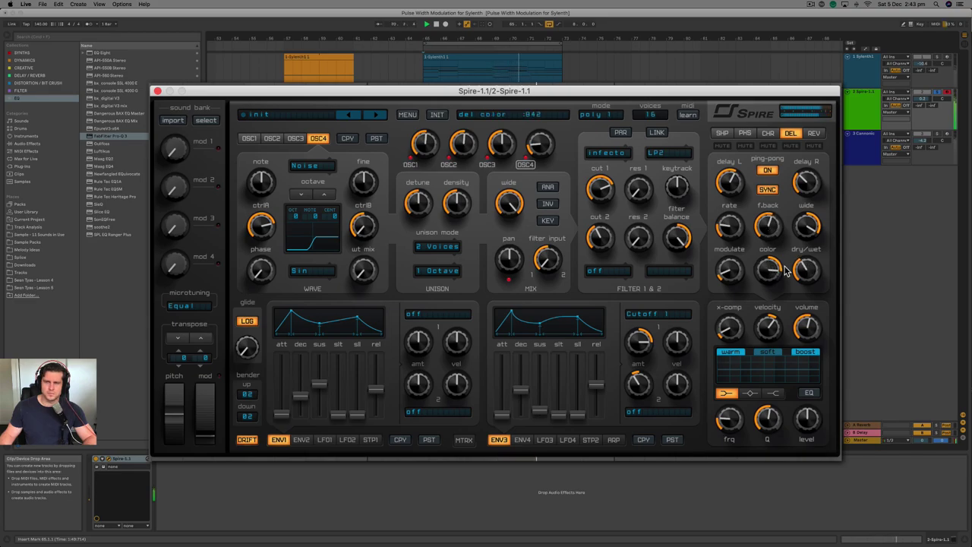
# Solo the Cannonic track alongside Spire and sweep filter 1's cutoff down and back up during playback.
pyautogui.click(605, 197)
pyautogui.moveTo(605, 193); pyautogui.dragTo(595, 218)
pyautogui.click(938, 134)
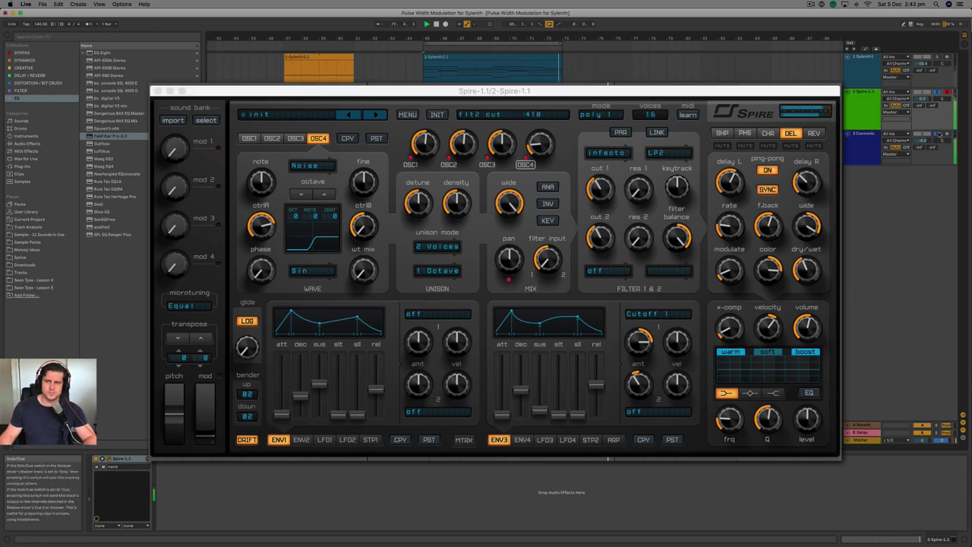
pyautogui.moveTo(597, 180); pyautogui.dragTo(615, 157)
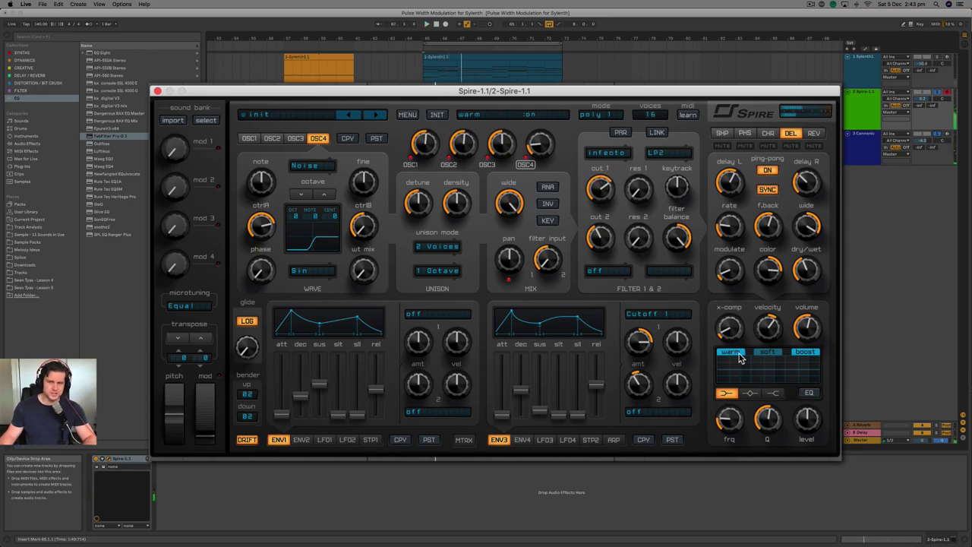
# Enable the synth's EQ and boost its mid band at a frequency of about 721.
pyautogui.click(806, 394)
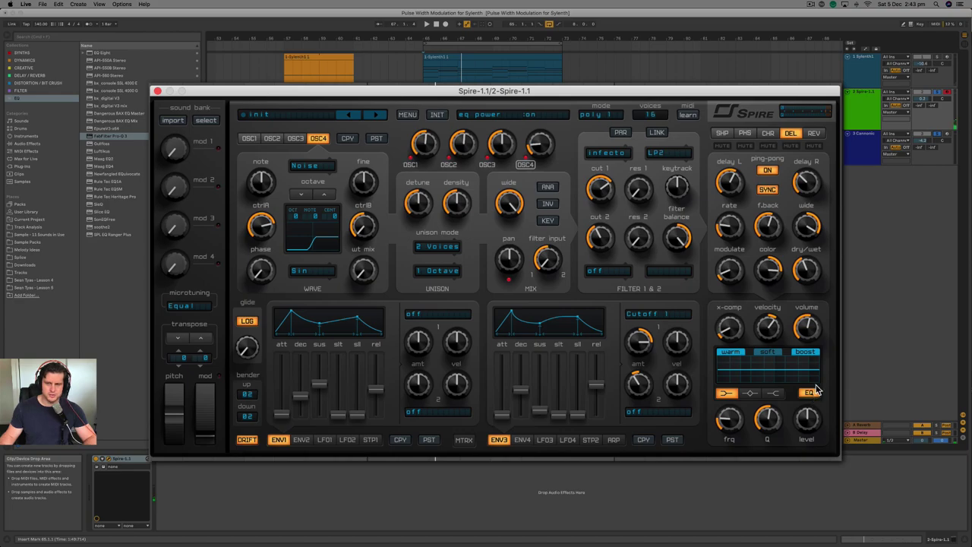
pyautogui.click(749, 394)
pyautogui.moveTo(804, 418); pyautogui.dragTo(803, 414)
pyautogui.moveTo(734, 421); pyautogui.dragTo(732, 400)
pyautogui.press('space')
pyautogui.moveTo(804, 419); pyautogui.dragTo(804, 413)
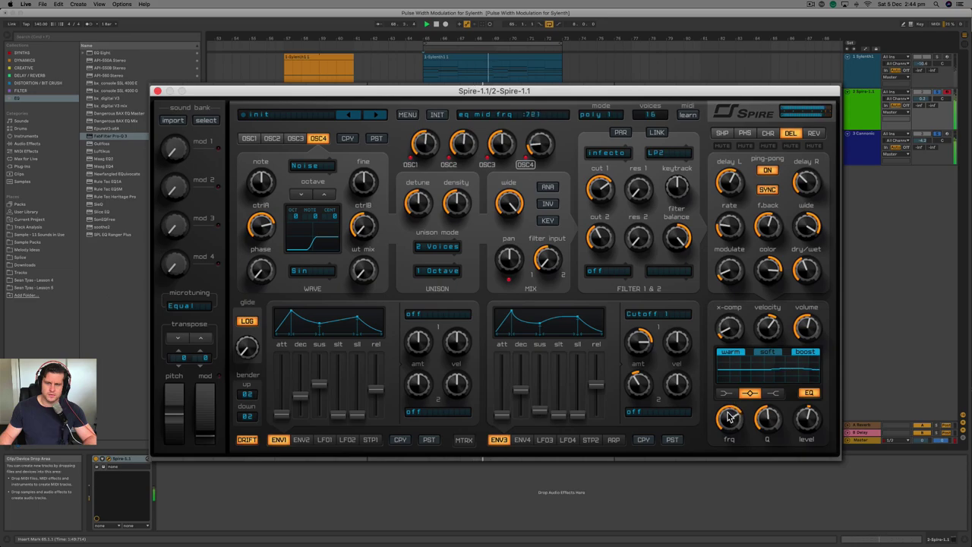
# Set the EQ's high band frequency to about 734 and mid band level to about 566, testing with a cutoff 1 sweep.
pyautogui.click(773, 392)
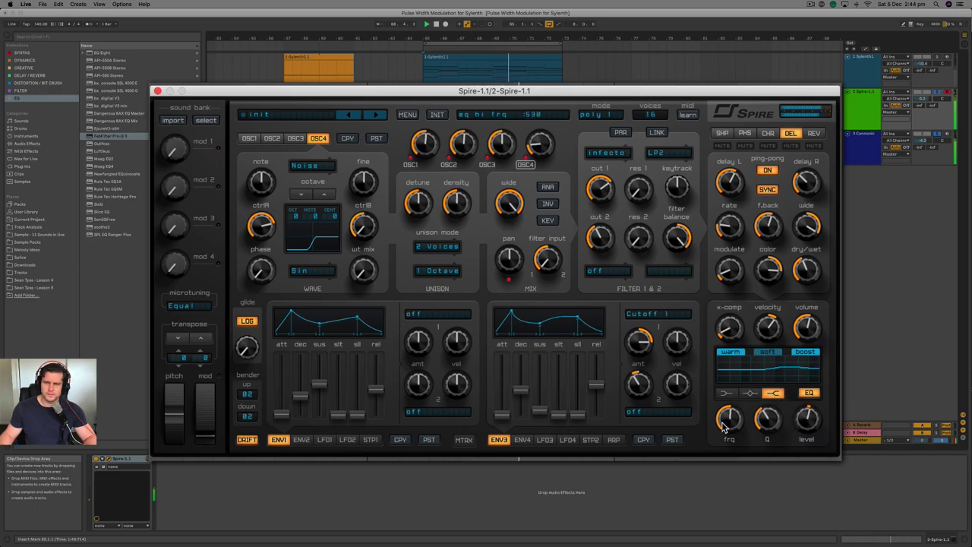
pyautogui.moveTo(730, 416)
pyautogui.mouseDown()
pyautogui.moveTo(731, 396)
pyautogui.moveTo(727, 406)
pyautogui.mouseUp()
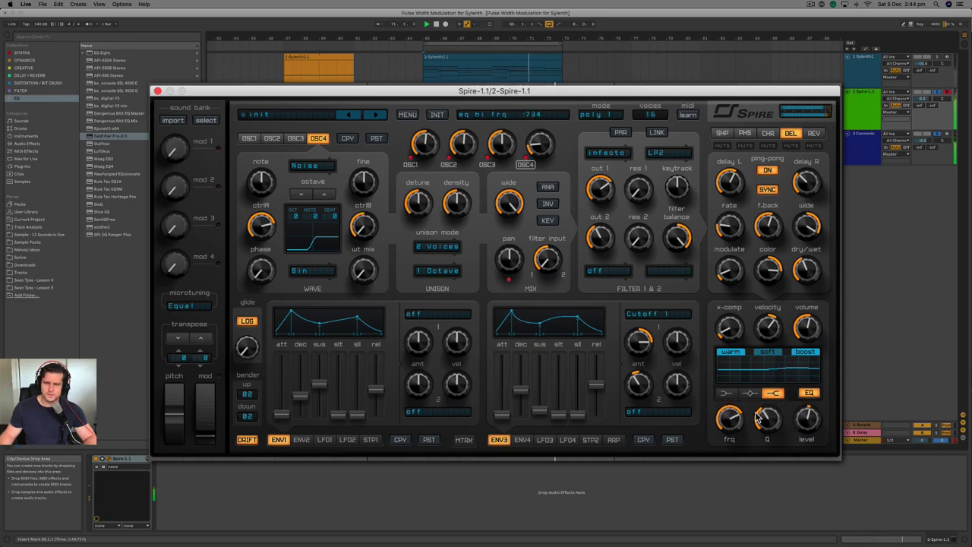
pyautogui.click(749, 393)
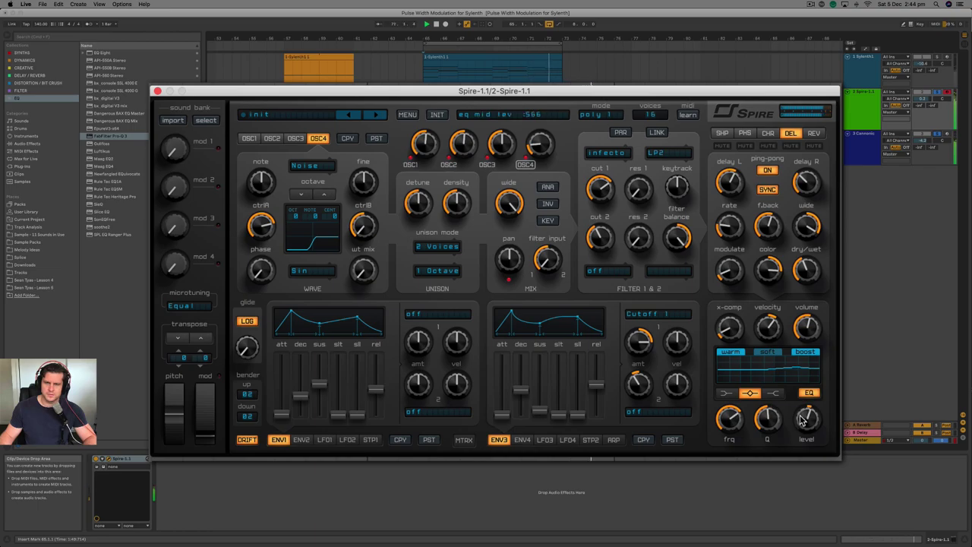
pyautogui.moveTo(605, 187); pyautogui.dragTo(596, 218)
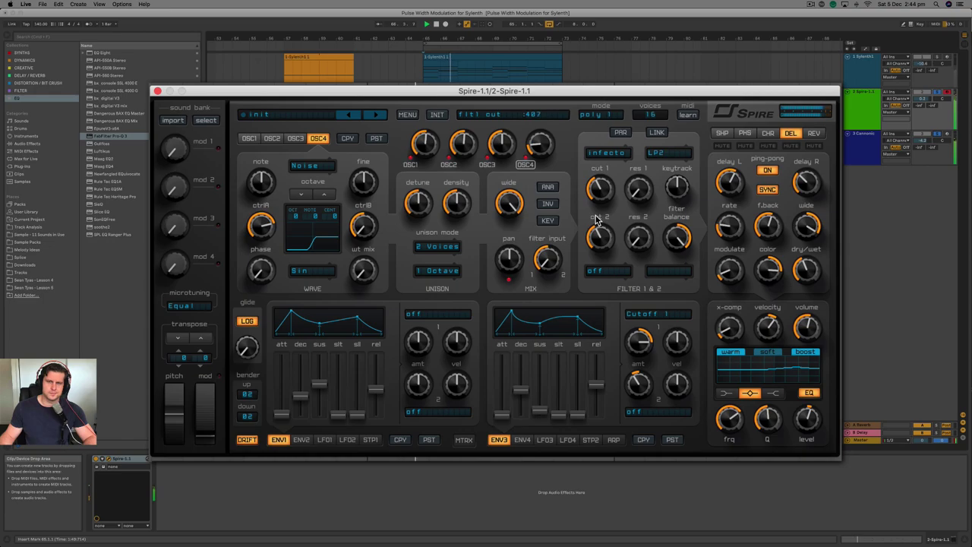
pyautogui.moveTo(600, 189); pyautogui.dragTo(613, 150)
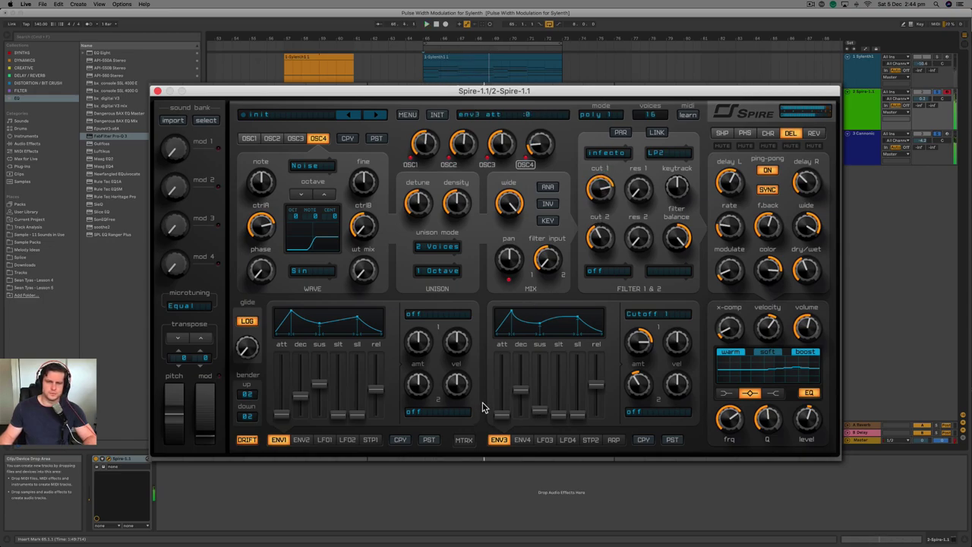
# Assign ModWheel as the source and Cutoff 1 as the first target in slot 1 of the modulation matrix.
pyautogui.click(463, 440)
pyautogui.click(293, 316)
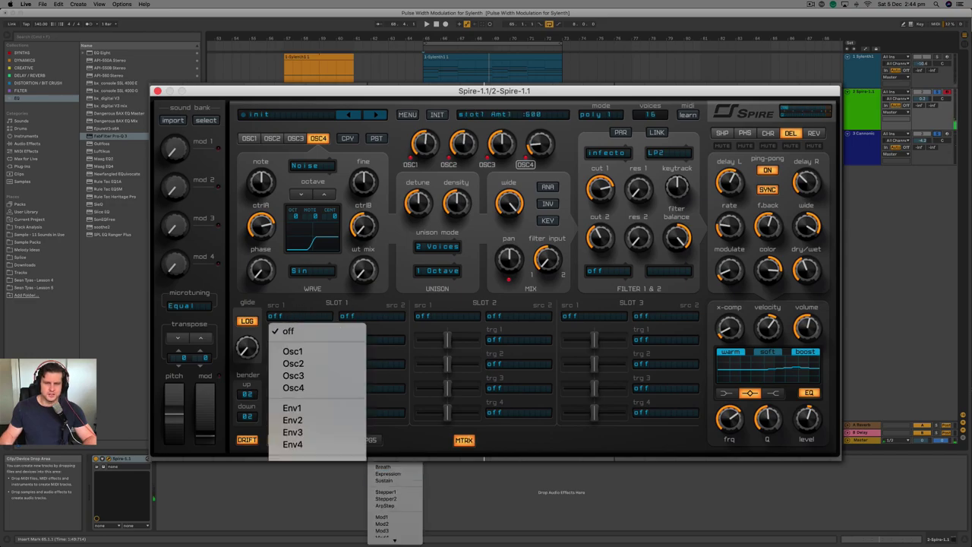
pyautogui.click(391, 456)
pyautogui.click(372, 339)
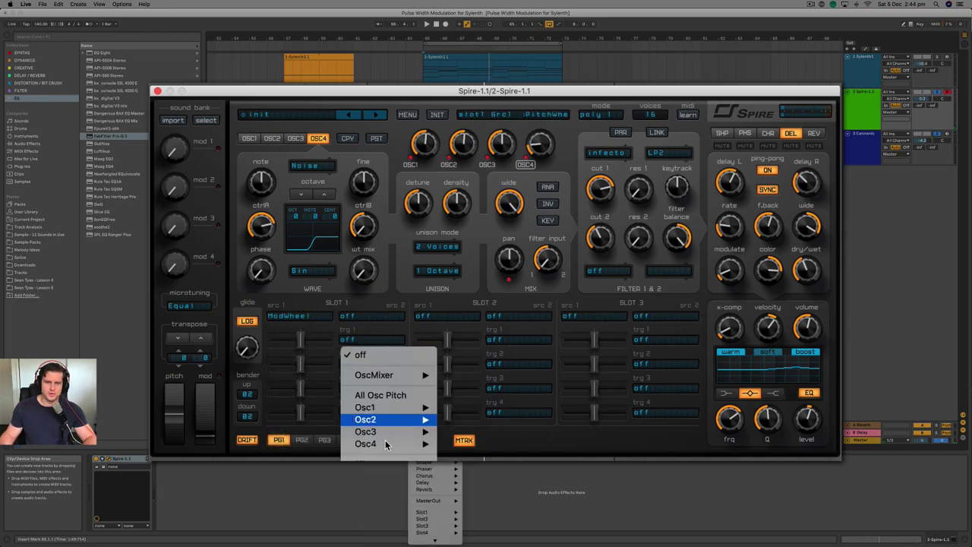
pyautogui.click(473, 461)
# Lower filter 1's cutoff, set the ModWheel modulation amount to about 824, and adjust the synth's output volume during playback.
pyautogui.press('space')
pyautogui.moveTo(599, 188); pyautogui.dragTo(596, 242)
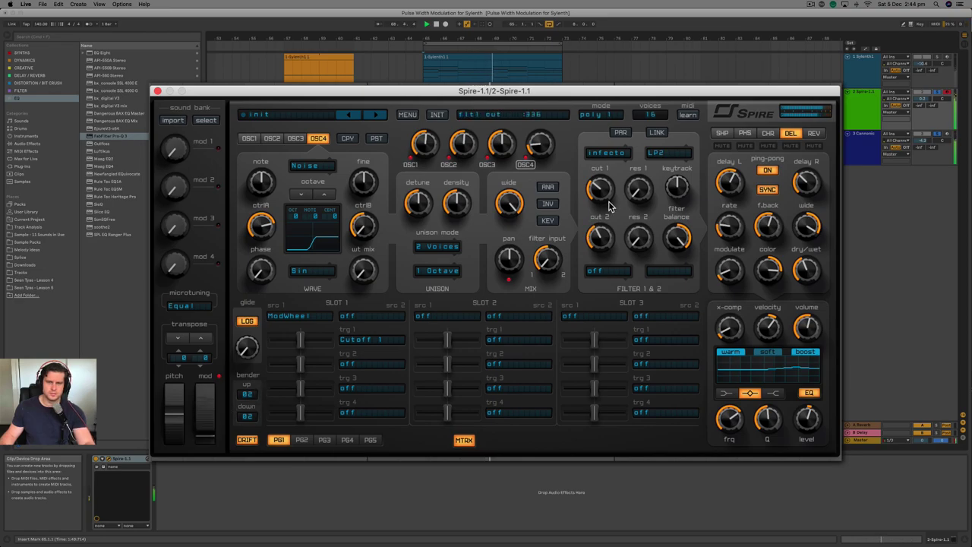
pyautogui.moveTo(299, 338); pyautogui.dragTo(319, 344)
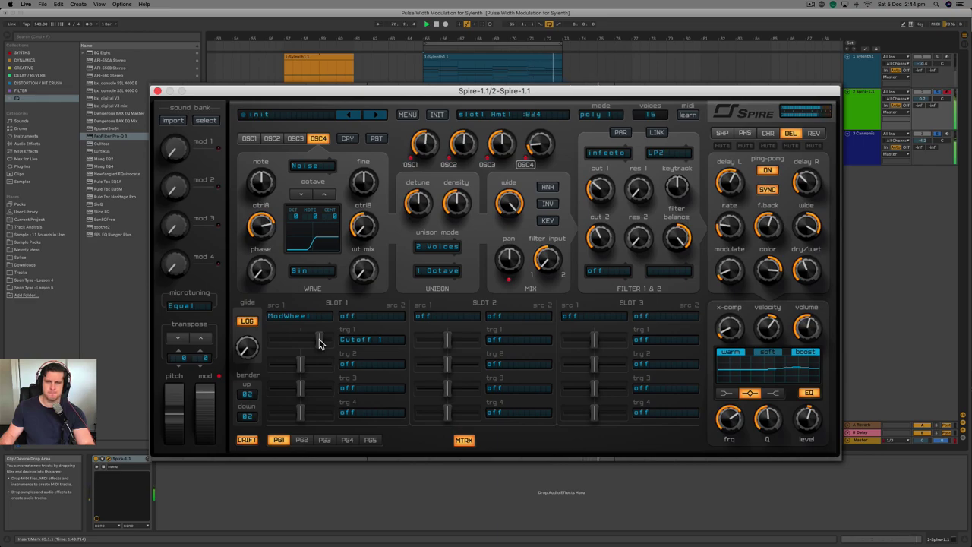
pyautogui.moveTo(808, 325); pyautogui.dragTo(809, 328)
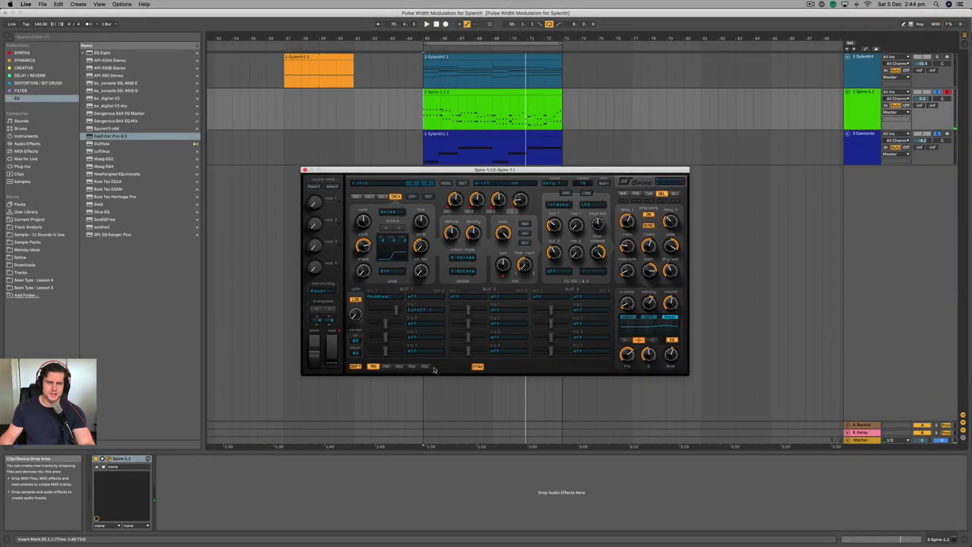
# Return from the modulation matrix to the envelope view and reposition the Spire window over the arrangement.
pyautogui.click(478, 367)
pyautogui.moveTo(514, 173)
pyautogui.mouseDown()
pyautogui.moveTo(514, 183)
pyautogui.moveTo(524, 173)
pyautogui.mouseUp()
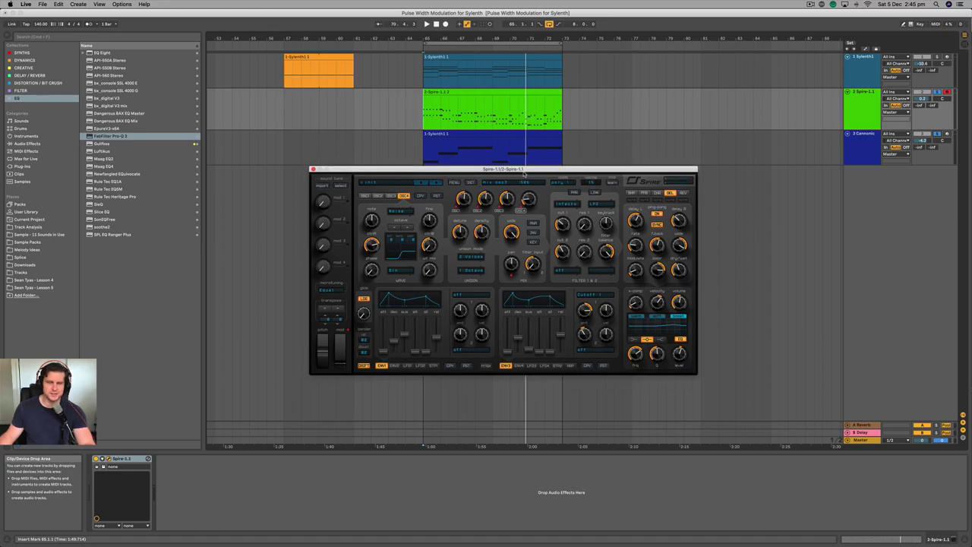
# Play all tracks together, and open the Spire-1.1 2 clip to examine its notes.
pyautogui.keyDown('super'); pyautogui.click(937, 57); pyautogui.keyUp('super')
pyautogui.press('space')
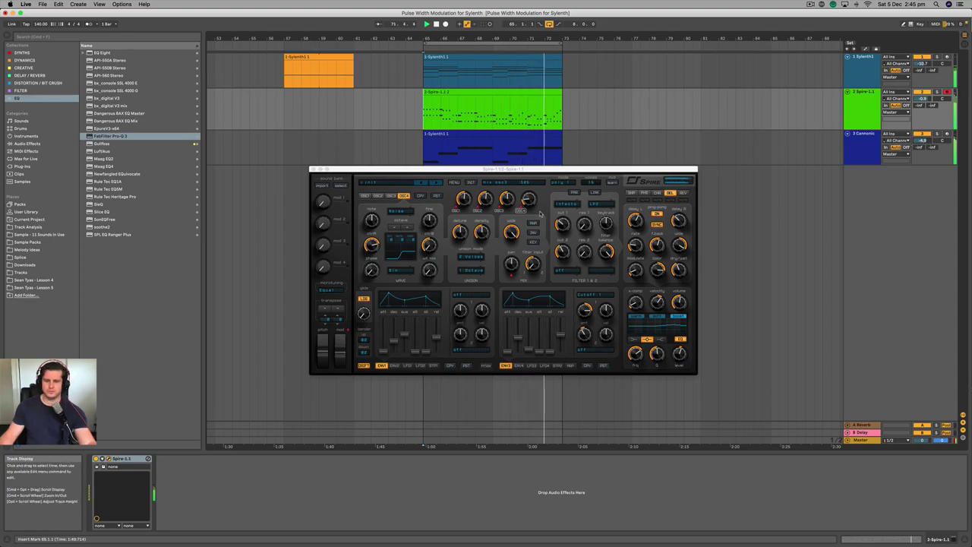
pyautogui.press('super+alt+p')
pyautogui.doubleClick(530, 92)
pyautogui.press('space')
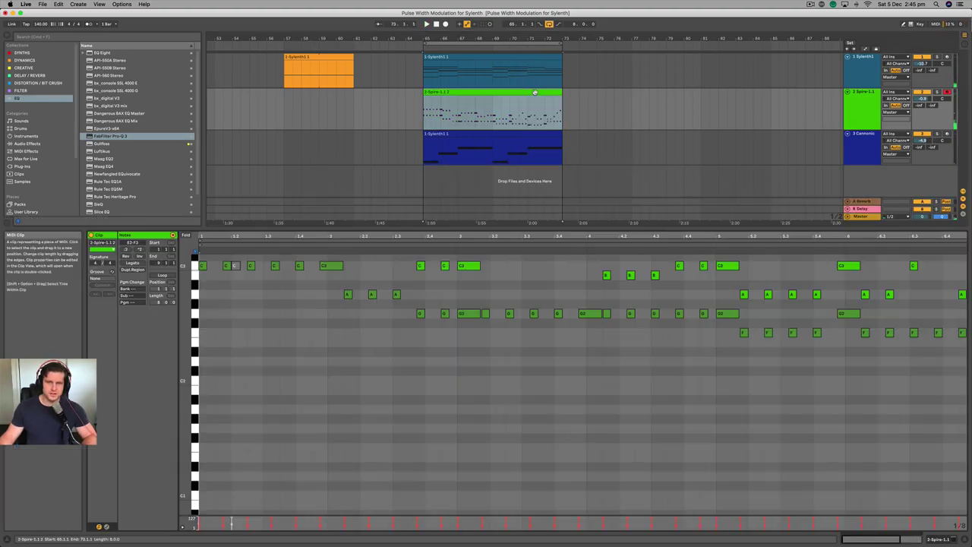
pyautogui.press('space')
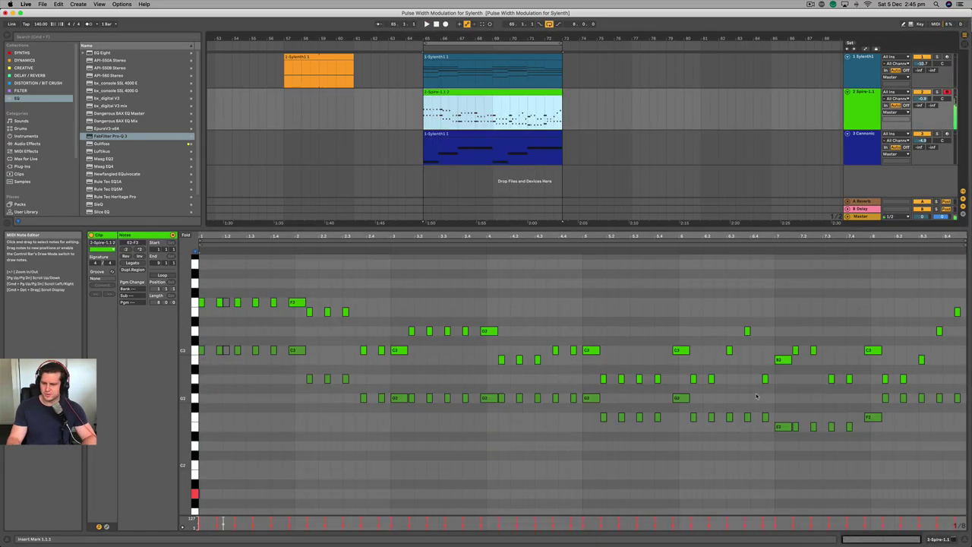
# Listen to the Lead Main part playing in the looped arrangement with the other tracks.
pyautogui.click(527, 109)
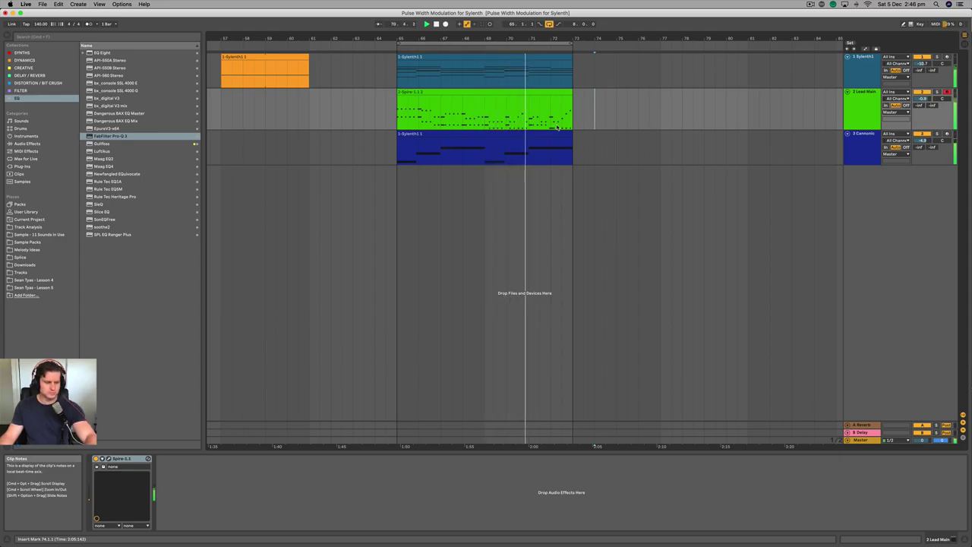
pyautogui.click(576, 123)
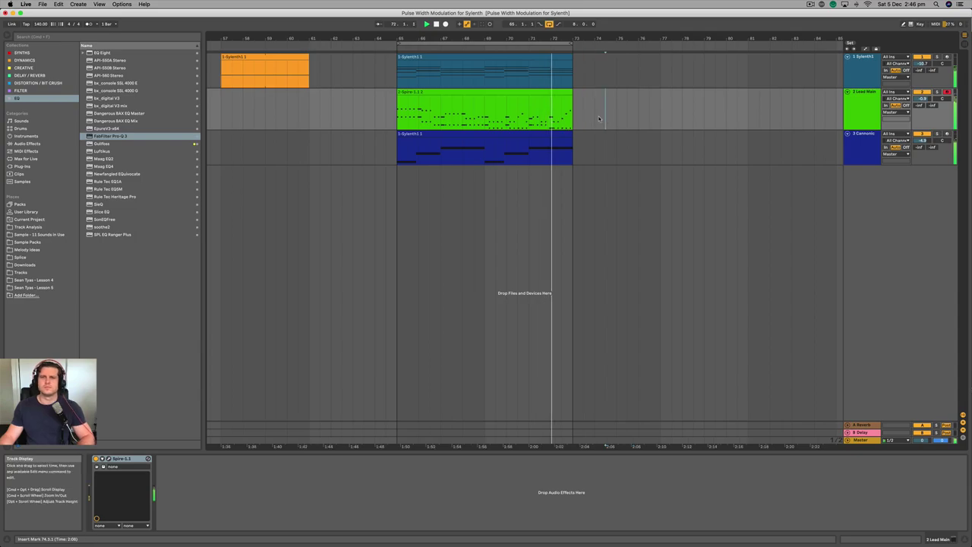
pyautogui.press('space')
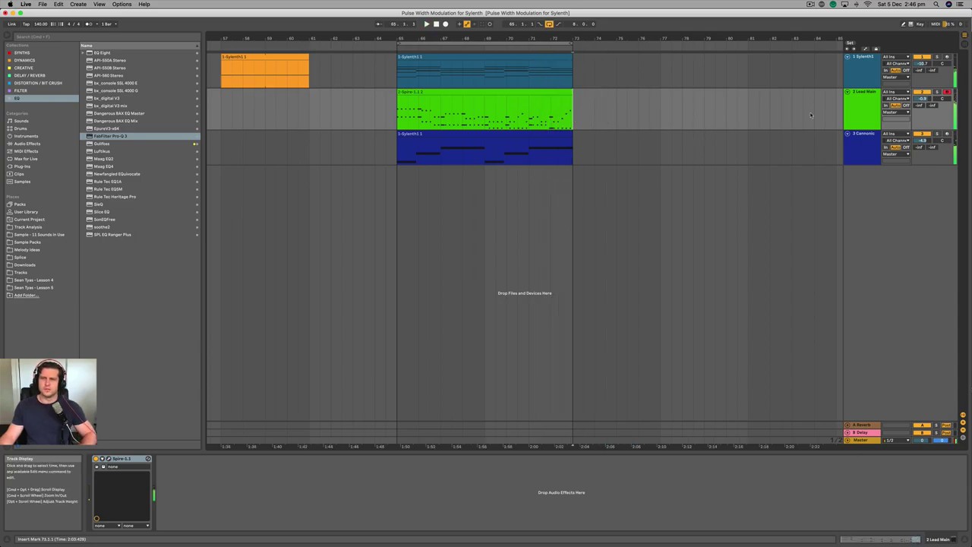
# Insert a new MIDI track below Lead Main and copy the lead clip onto it at the same position.
pyautogui.click(855, 112)
pyautogui.press('super+shift+t')
pyautogui.moveTo(501, 93); pyautogui.dragTo(494, 135)
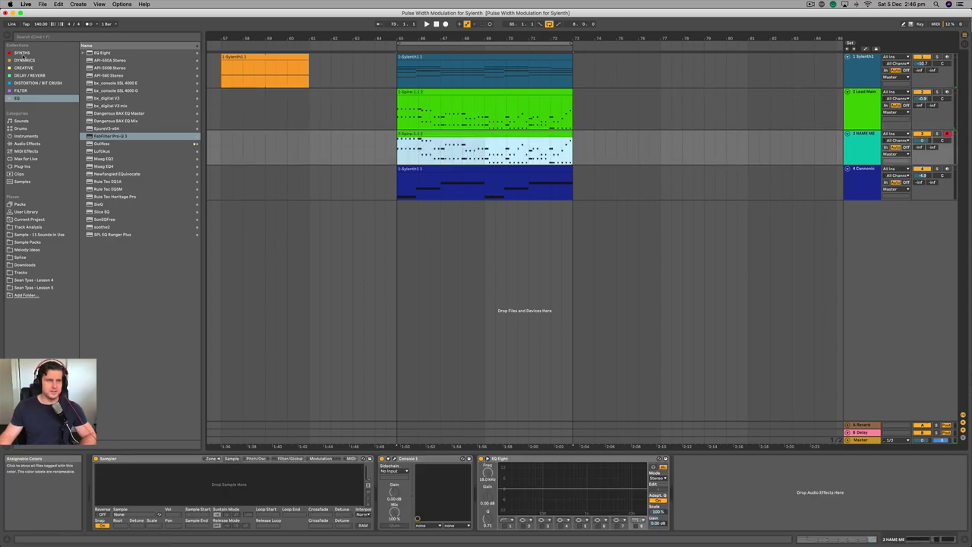
# Load Spire-1.1 from the Synths collection onto the new track and initialise its patch after auditioning it soloed.
pyautogui.click(22, 54)
pyautogui.click(109, 288)
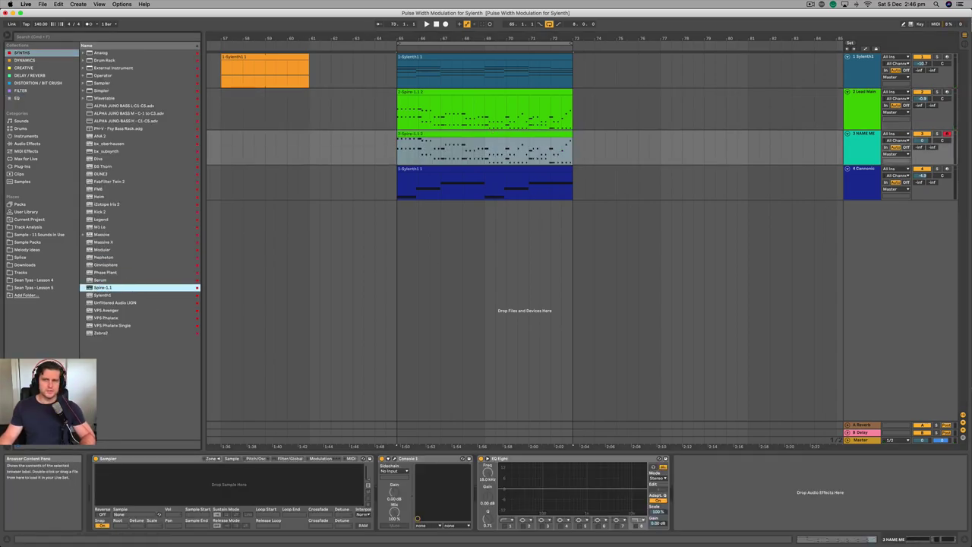
pyautogui.press('Return')
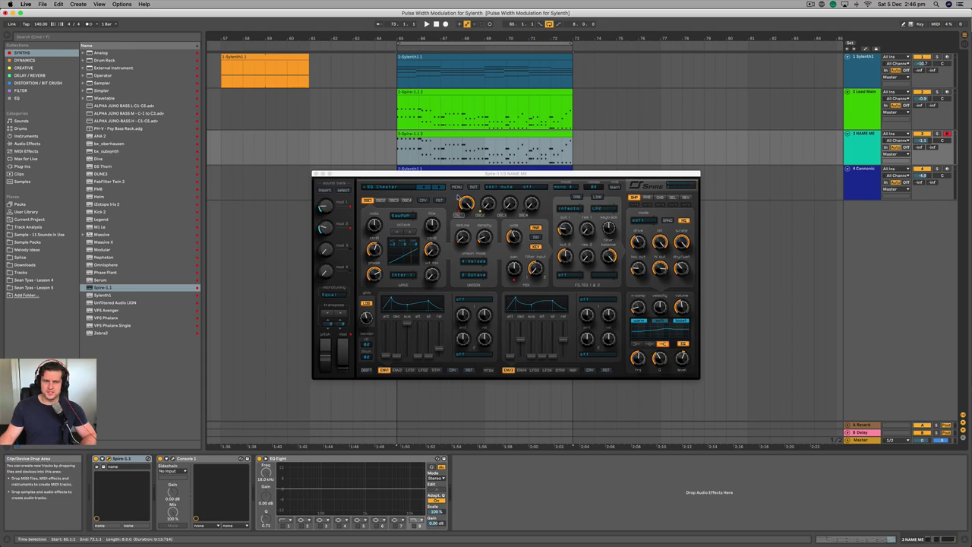
pyautogui.press('space')
pyautogui.click(937, 133)
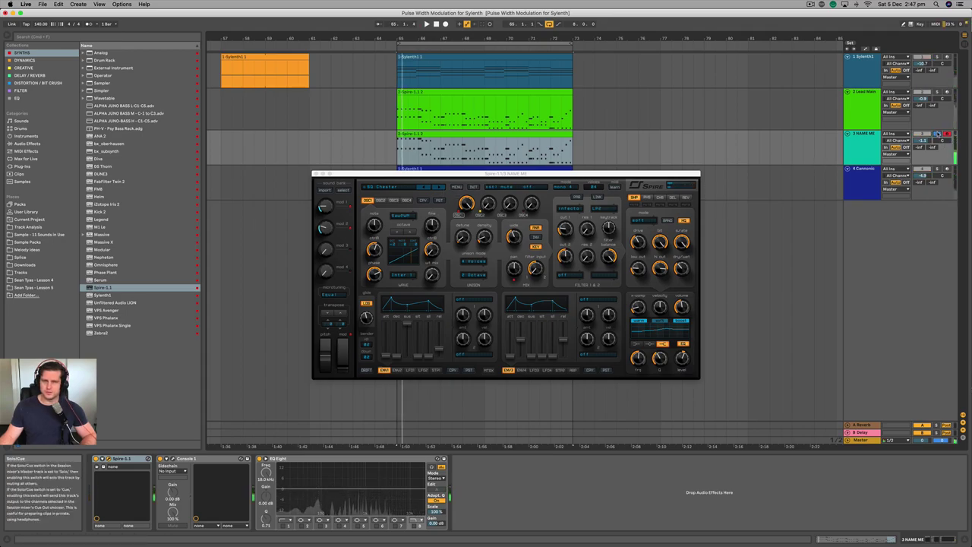
pyautogui.click(473, 187)
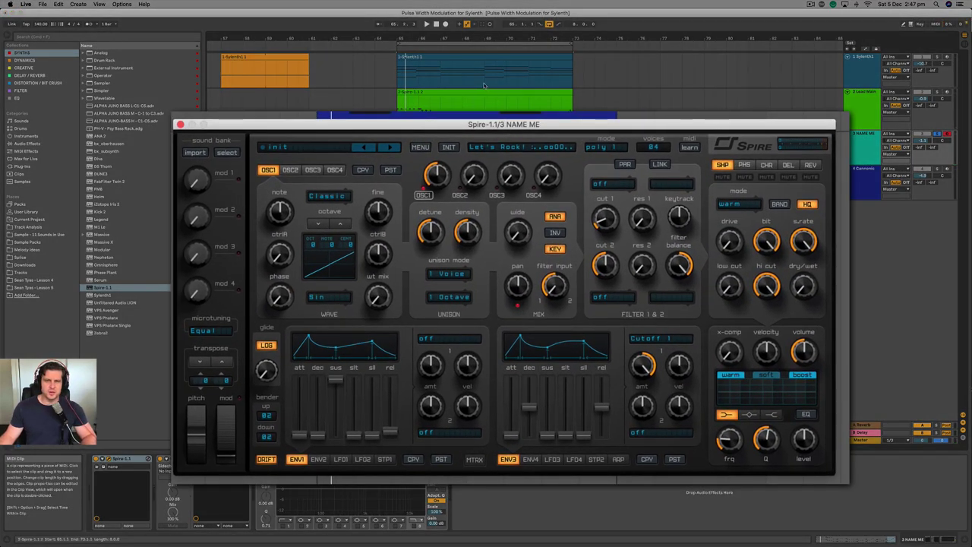
# Play Lead Main soloed and review the reverb settings in its Spire.
pyautogui.click(467, 102)
pyautogui.click(937, 92)
pyautogui.click(465, 76)
pyautogui.press('space')
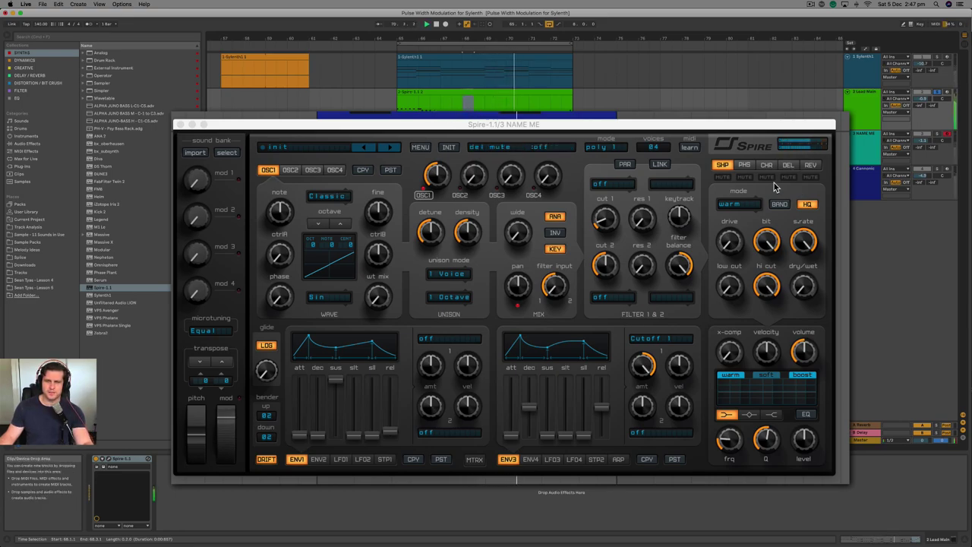
pyautogui.moveTo(489, 126); pyautogui.dragTo(491, 120)
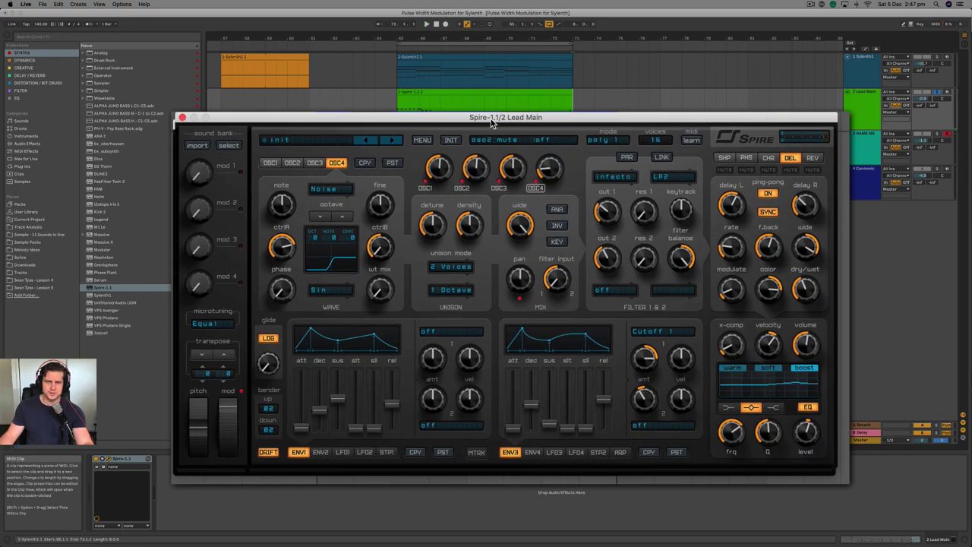
pyautogui.click(812, 159)
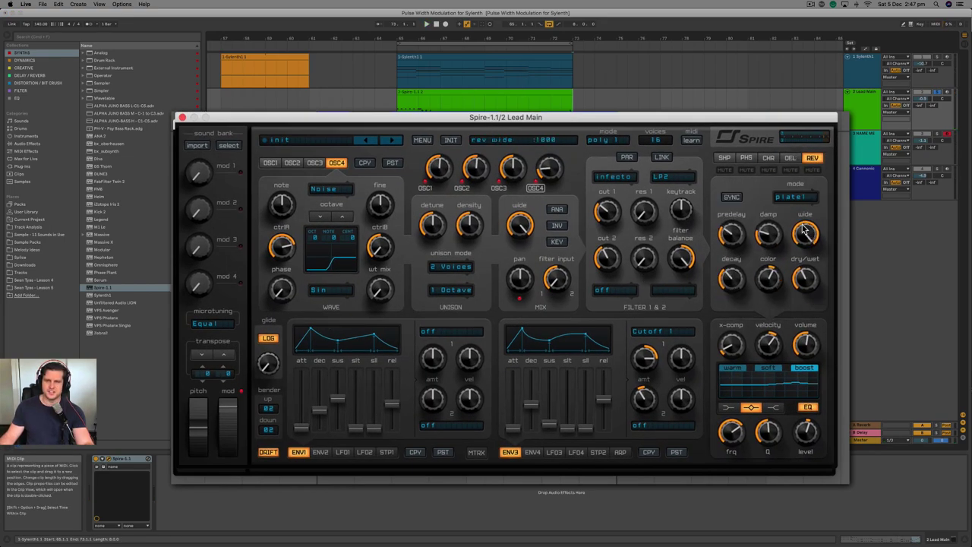
pyautogui.click(182, 118)
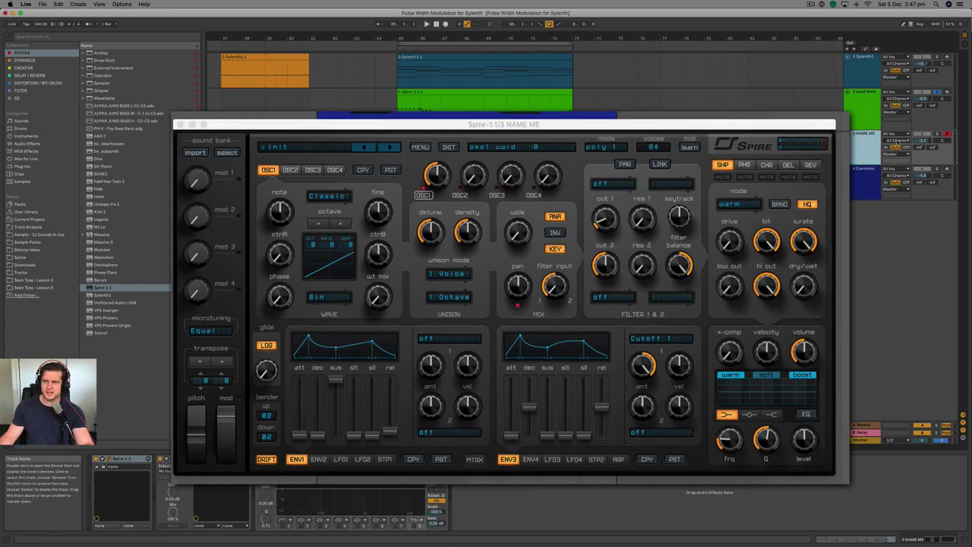
# Mute the delay and reverb in Lead Main's Spire and arrange both Spire windows for side-by-side comparison.
pyautogui.click(937, 135)
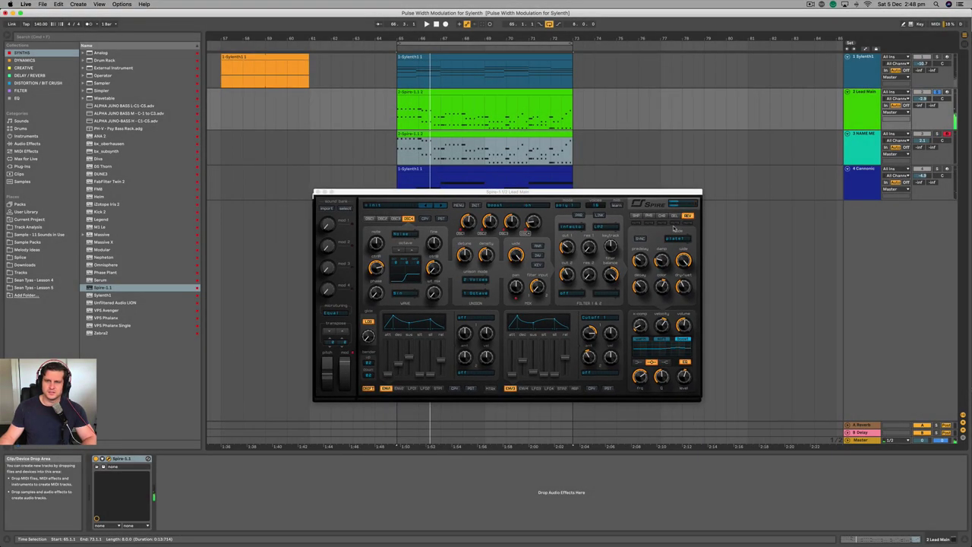
pyautogui.click(675, 219)
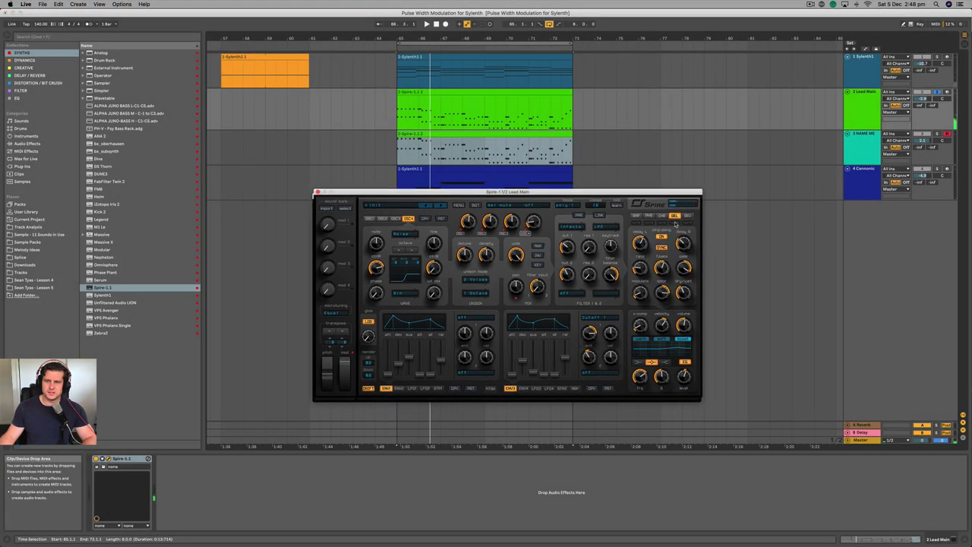
pyautogui.moveTo(650, 197); pyautogui.dragTo(410, 85)
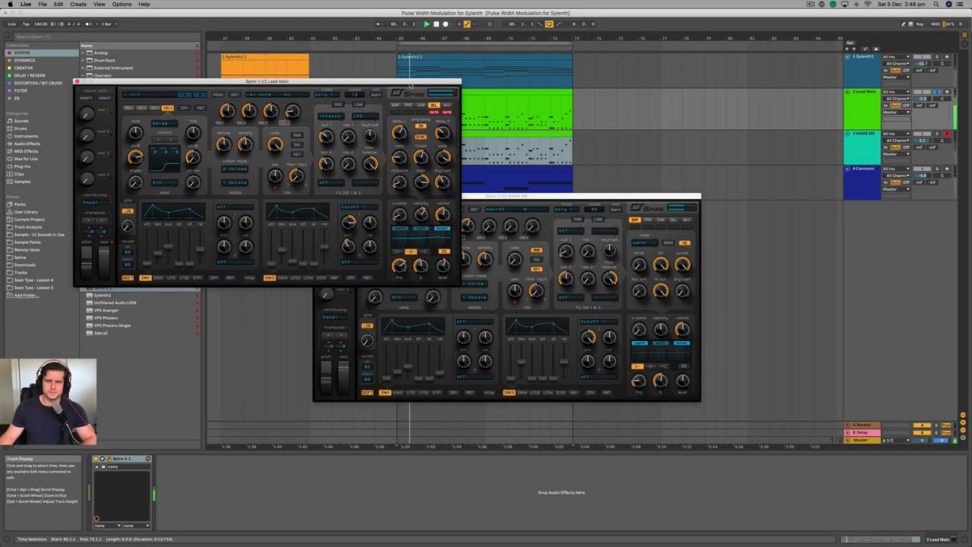
pyautogui.moveTo(530, 196); pyautogui.dragTo(622, 209)
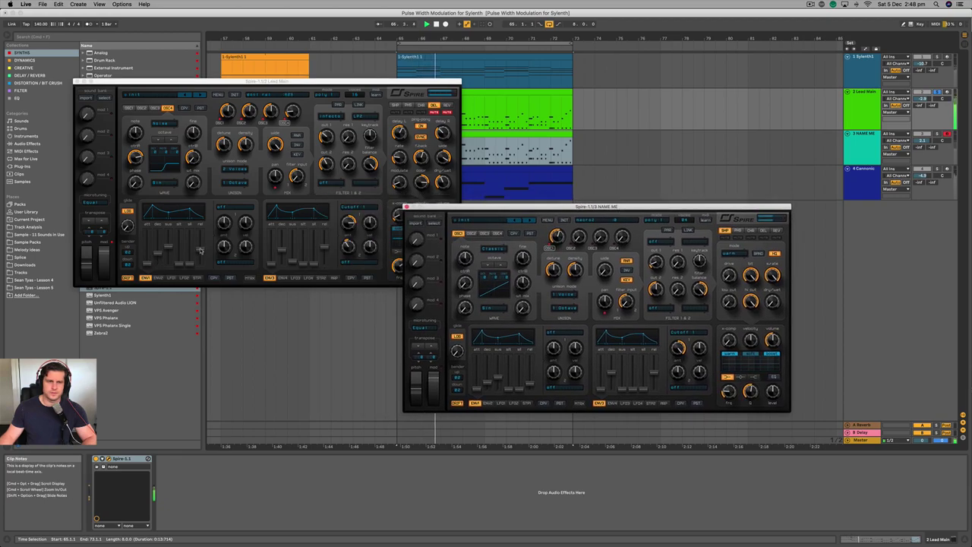
pyautogui.click(199, 255)
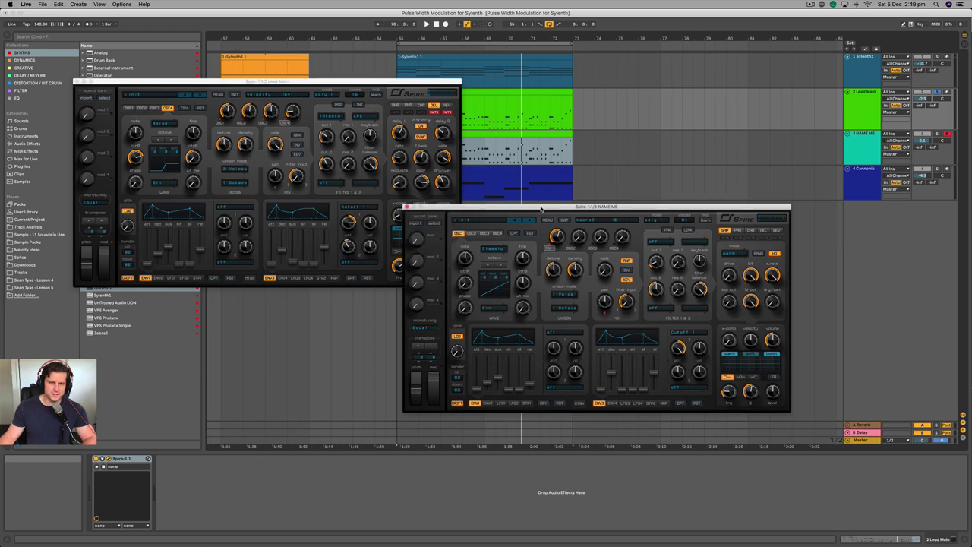
pyautogui.moveTo(541, 207); pyautogui.dragTo(516, 190)
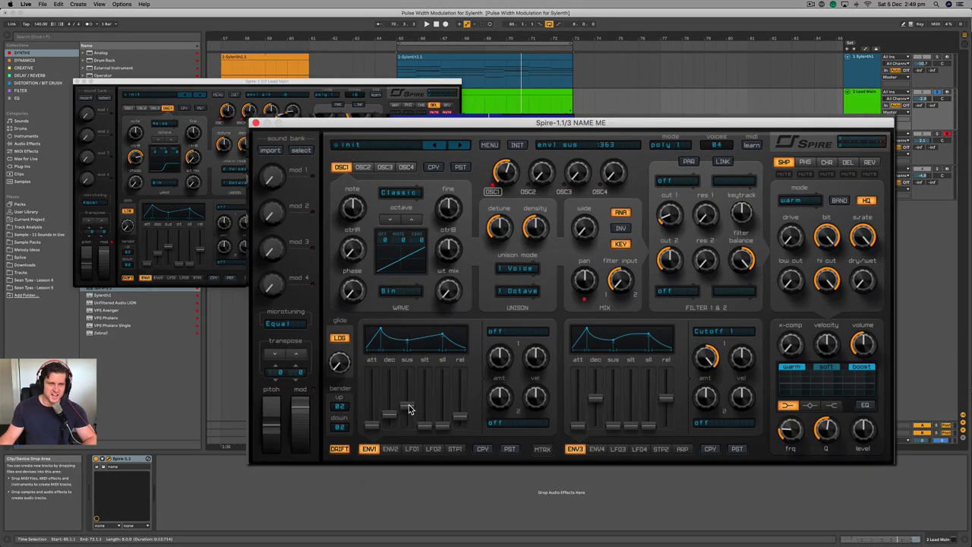
# Set envelope 1's decay to about 111 in the NAME ME track's Spire while comparing both layers soloed.
pyautogui.moveTo(391, 420); pyautogui.dragTo(390, 450)
pyautogui.press('space')
pyautogui.click(939, 134)
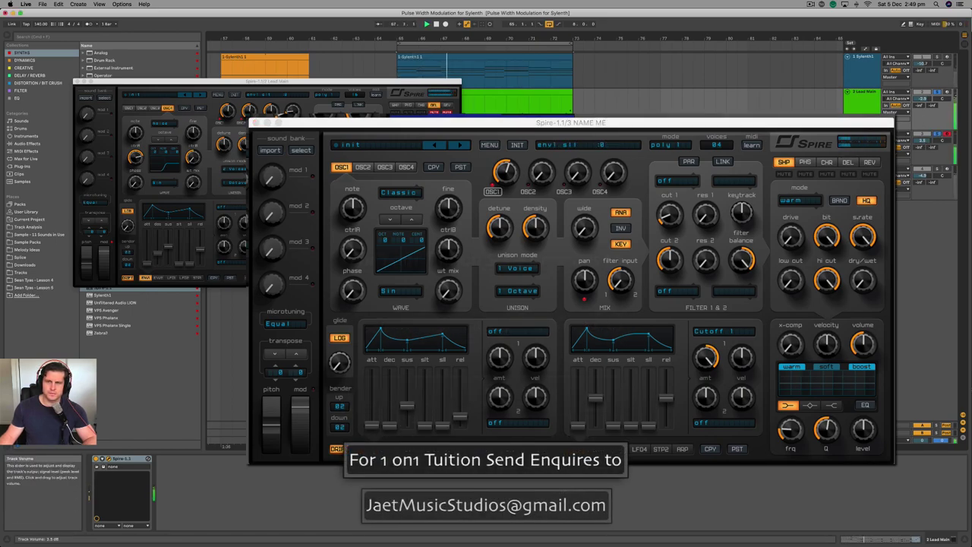
pyautogui.moveTo(391, 427)
pyautogui.mouseDown()
pyautogui.moveTo(394, 386)
pyautogui.moveTo(394, 422)
pyautogui.mouseUp()
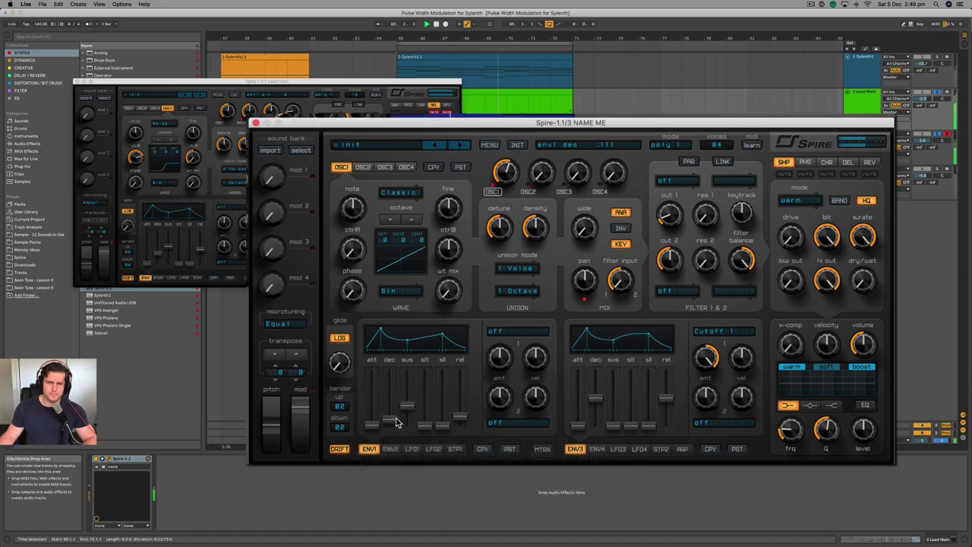
# Set oscillator 1 to 4 unison voices at width 1000, set polyphony to 16 voices, and raise x-comp slightly.
pyautogui.click(517, 269)
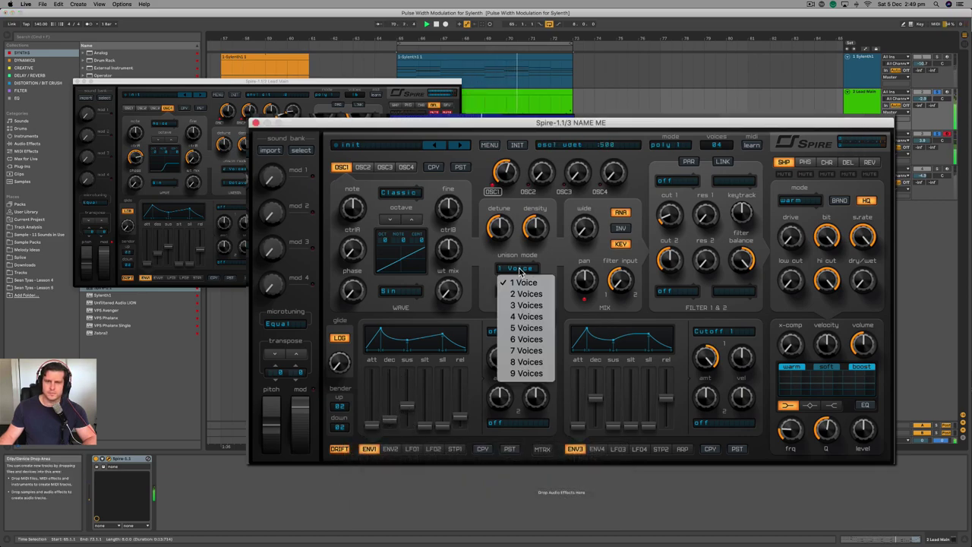
pyautogui.click(524, 316)
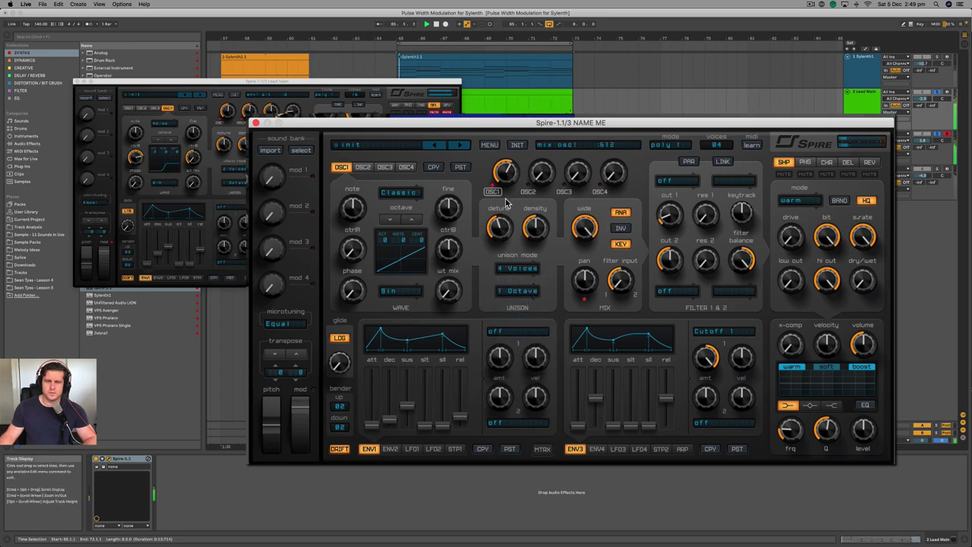
pyautogui.click(713, 146)
pyautogui.click(726, 317)
pyautogui.moveTo(792, 348); pyautogui.dragTo(797, 343)
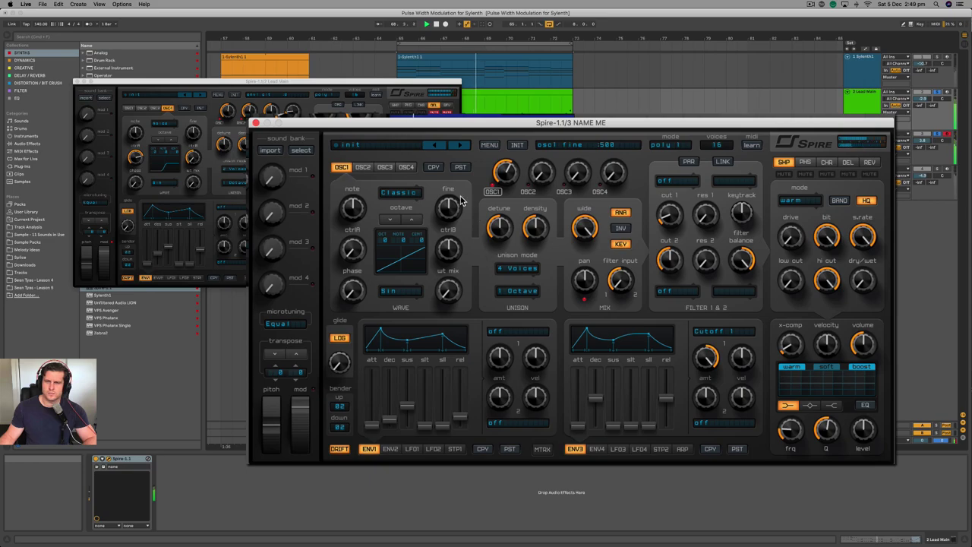
pyautogui.click(942, 135)
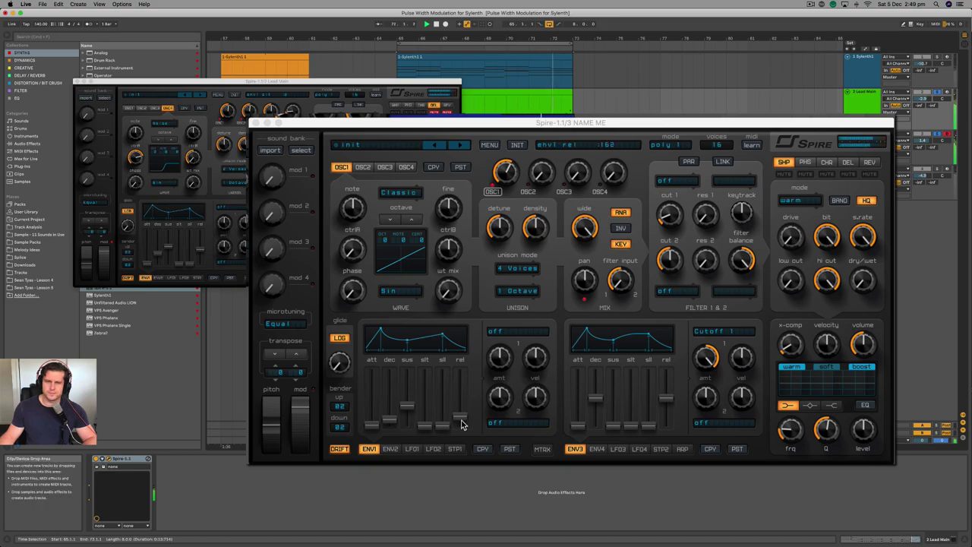
# Try envelope 1 with maximum sustain and zero decay, with the NAME ME track's volume lowered.
pyautogui.click(390, 423)
pyautogui.moveTo(406, 404); pyautogui.dragTo(402, 371)
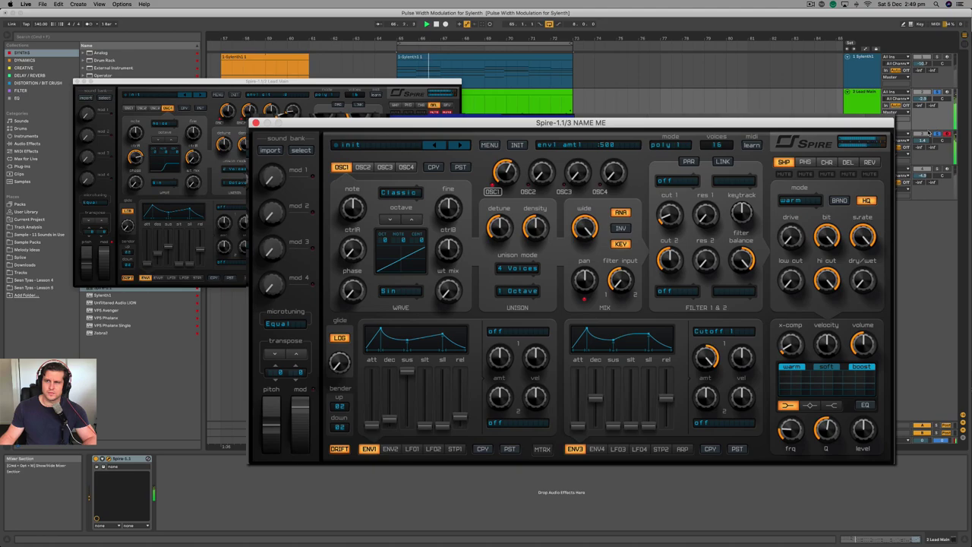
pyautogui.moveTo(922, 140); pyautogui.dragTo(922, 154)
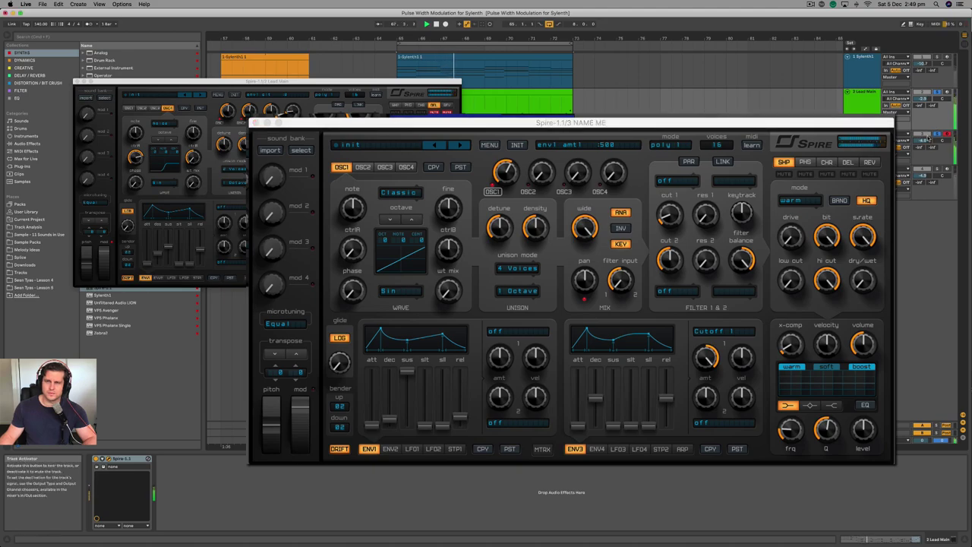
pyautogui.moveTo(389, 420); pyautogui.dragTo(389, 435)
pyautogui.click(371, 428)
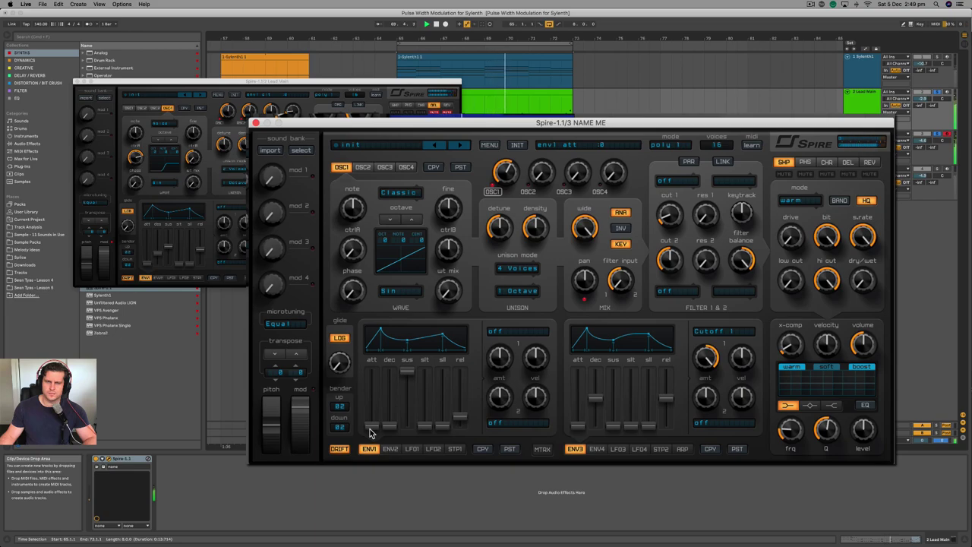
pyautogui.moveTo(405, 373)
pyautogui.mouseDown()
pyautogui.moveTo(404, 389)
pyautogui.moveTo(407, 373)
pyautogui.mouseUp()
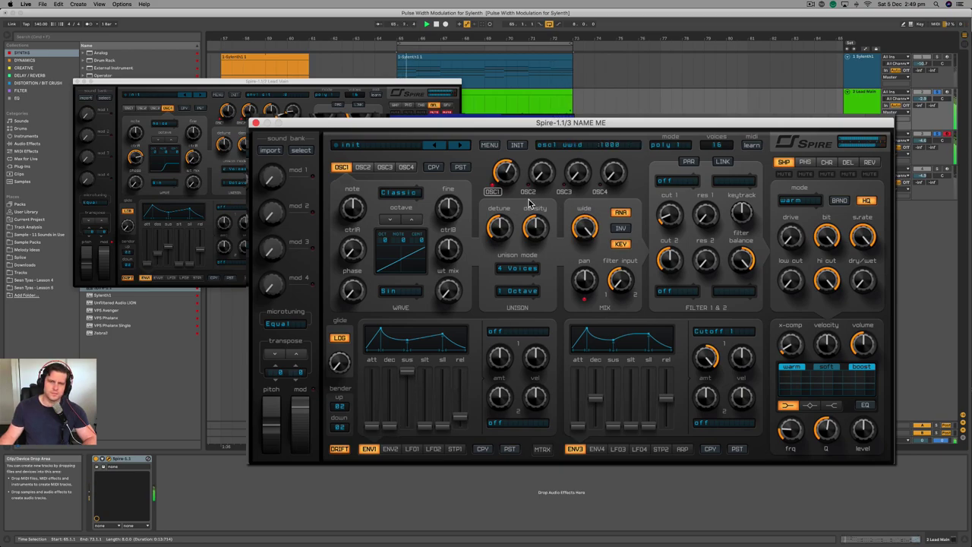
# Lower envelope 1's sustain to around mid level and release to zero, set Spire's volume to 617 and the NAME ME track's volume to -3.7 dB.
pyautogui.moveTo(405, 378); pyautogui.dragTo(456, 436)
pyautogui.moveTo(408, 405); pyautogui.dragTo(409, 402)
pyautogui.moveTo(864, 347); pyautogui.dragTo(872, 341)
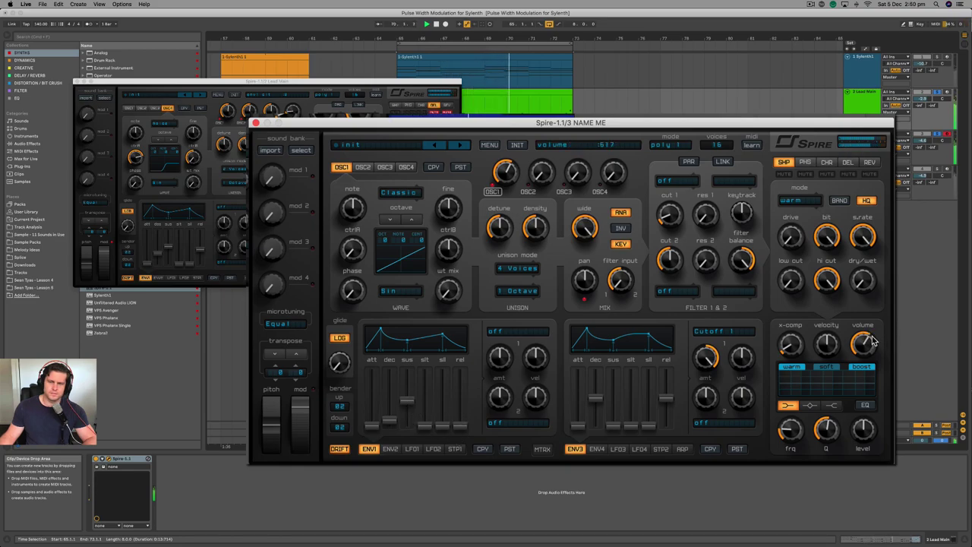
pyautogui.moveTo(922, 140); pyautogui.dragTo(922, 131)
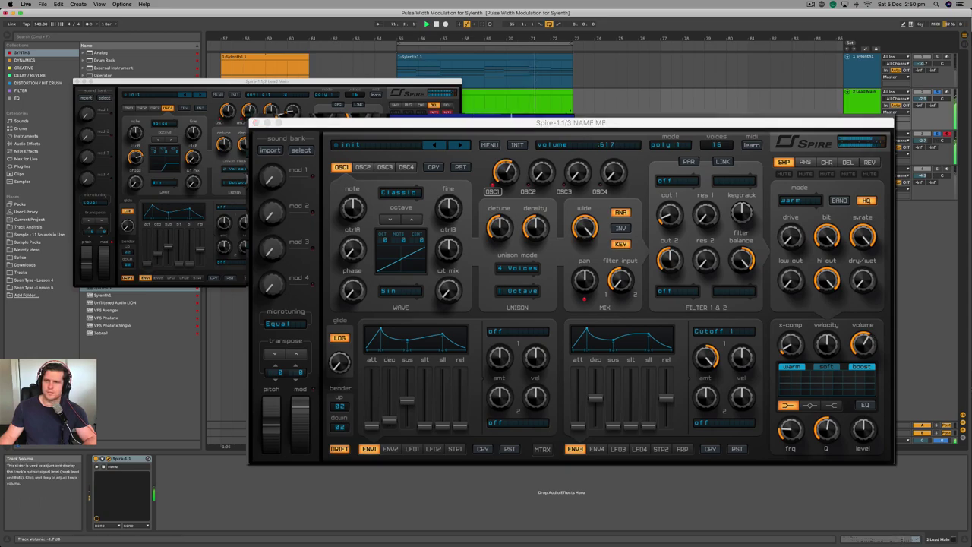
# Clear the solos and play the whole arrangement to hear the new layer in context.
pyautogui.click(933, 135)
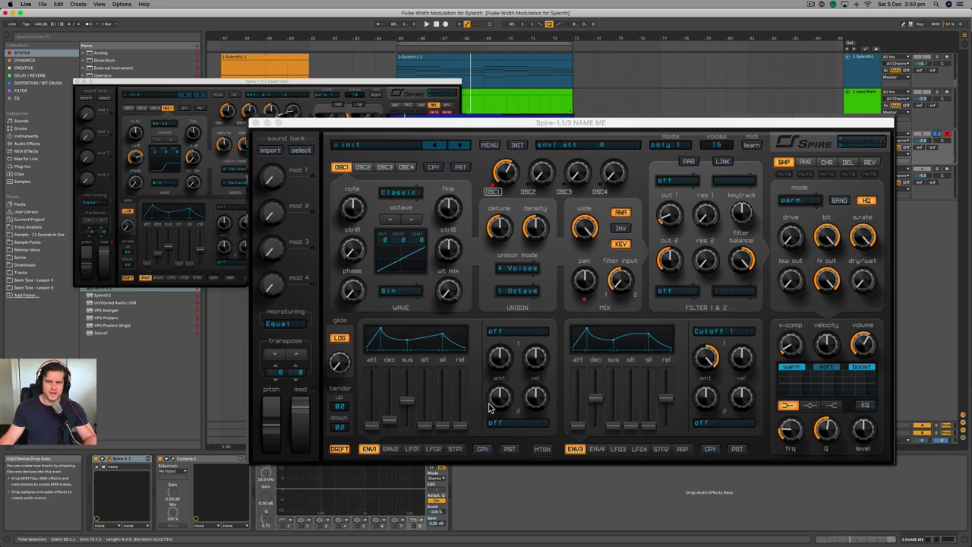
pyautogui.click(937, 135)
pyautogui.press('space')
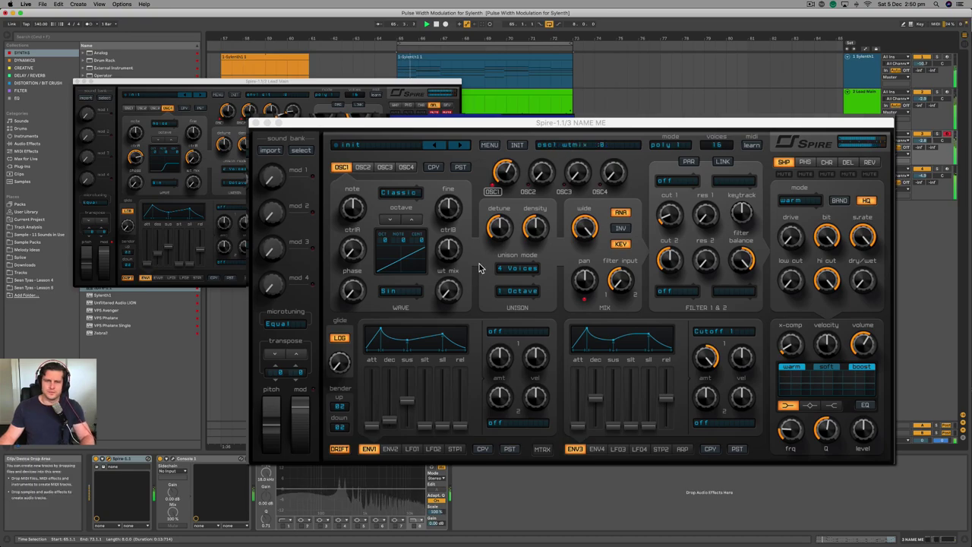
# Raise oscillator 1's unison detune slightly above the middle and fine-tune the oscillator down to -17 cents.
pyautogui.click(499, 226)
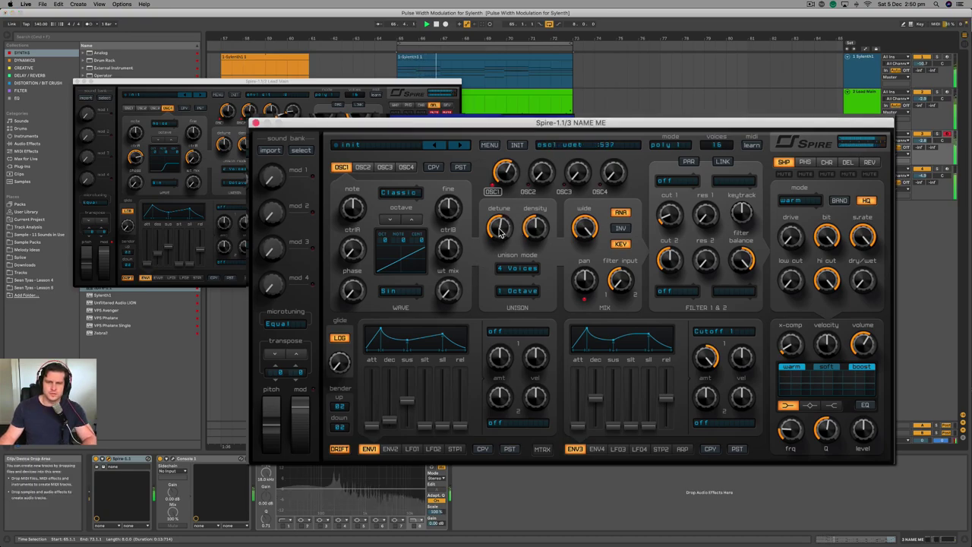
pyautogui.moveTo(504, 227); pyautogui.dragTo(496, 238)
pyautogui.moveTo(448, 218); pyautogui.dragTo(450, 236)
pyautogui.moveTo(451, 203); pyautogui.dragTo(503, 217)
pyautogui.click(499, 220)
# Bring in oscillator 2 at a mix level of about 587 with 5 unison voices, full width and +23 cents fine tuning.
pyautogui.moveTo(541, 172); pyautogui.dragTo(536, 124)
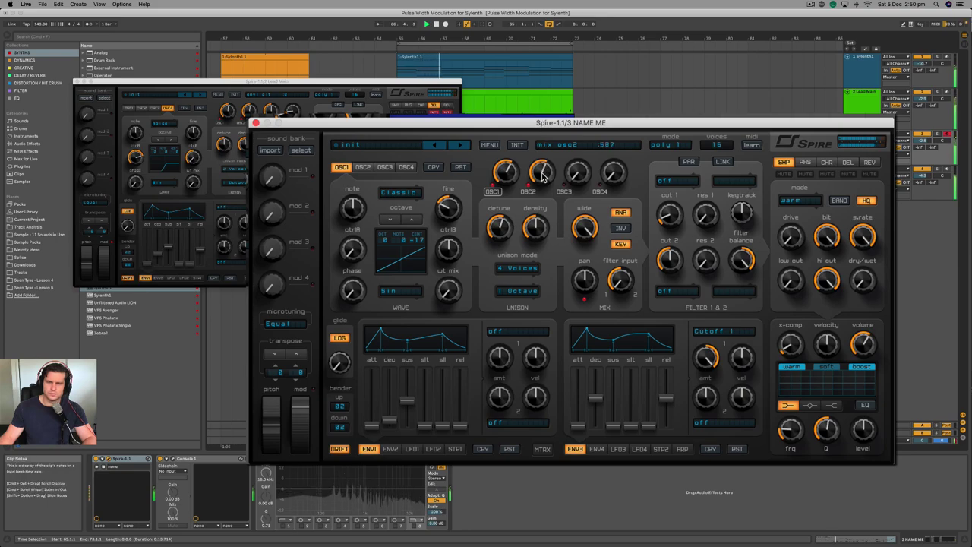
pyautogui.click(528, 192)
pyautogui.click(522, 272)
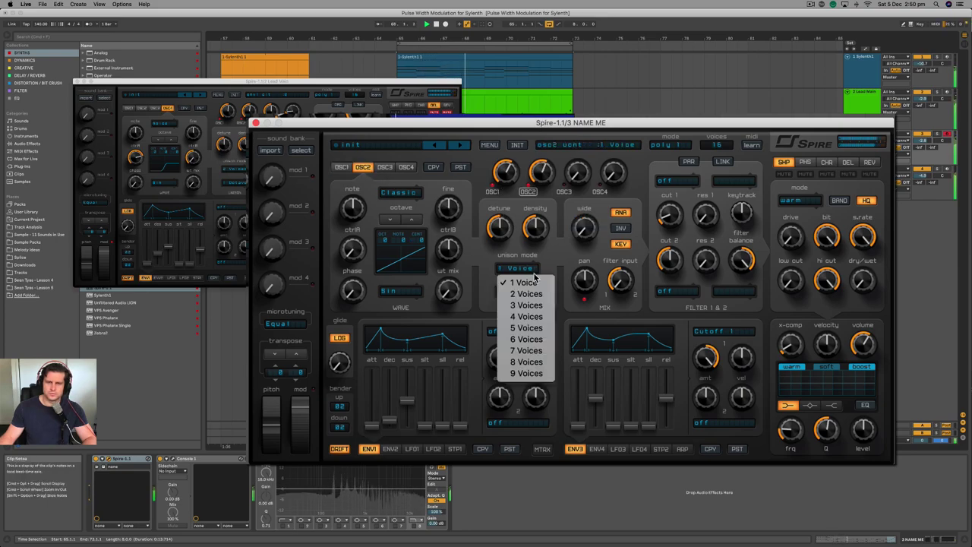
pyautogui.click(534, 332)
pyautogui.moveTo(450, 211); pyautogui.dragTo(468, 188)
pyautogui.moveTo(581, 229); pyautogui.dragTo(653, 126)
pyautogui.moveTo(452, 211)
pyautogui.mouseDown()
pyautogui.moveTo(463, 195)
pyautogui.moveTo(449, 225)
pyautogui.mouseUp()
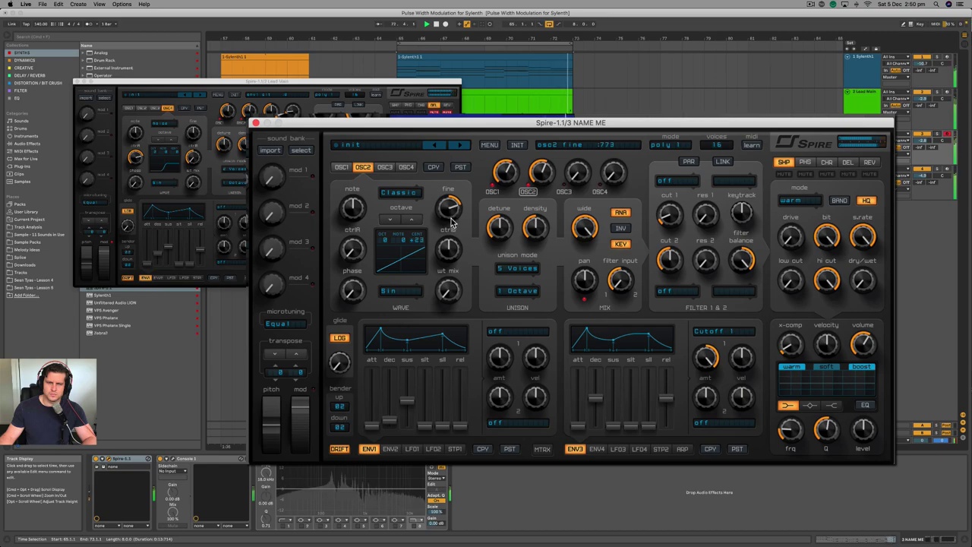
# Solo the layer, fine-tune oscillator 2 to +19 cents and oscillator 1 to -19 cents, and lower oscillator 2's density and its detune to 401.
pyautogui.click(937, 134)
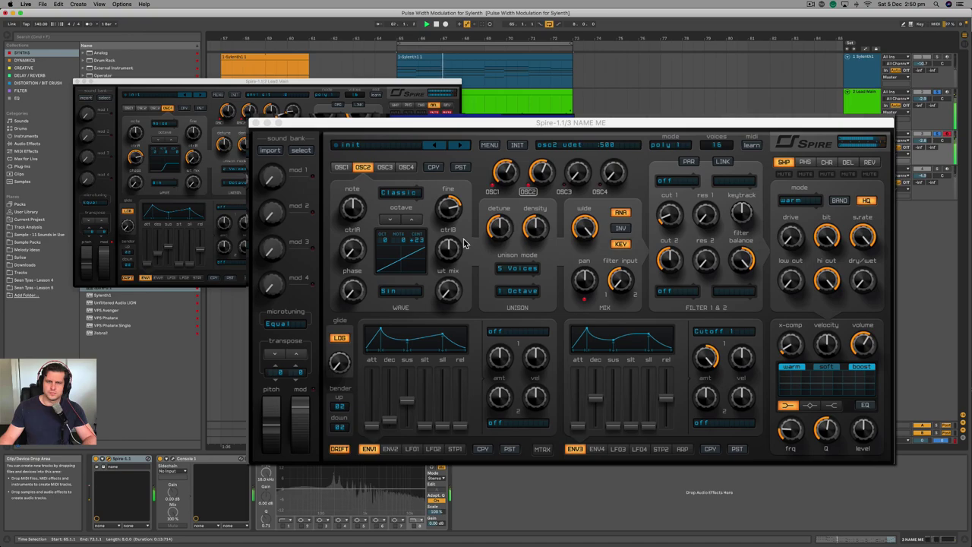
pyautogui.moveTo(449, 206); pyautogui.dragTo(451, 215)
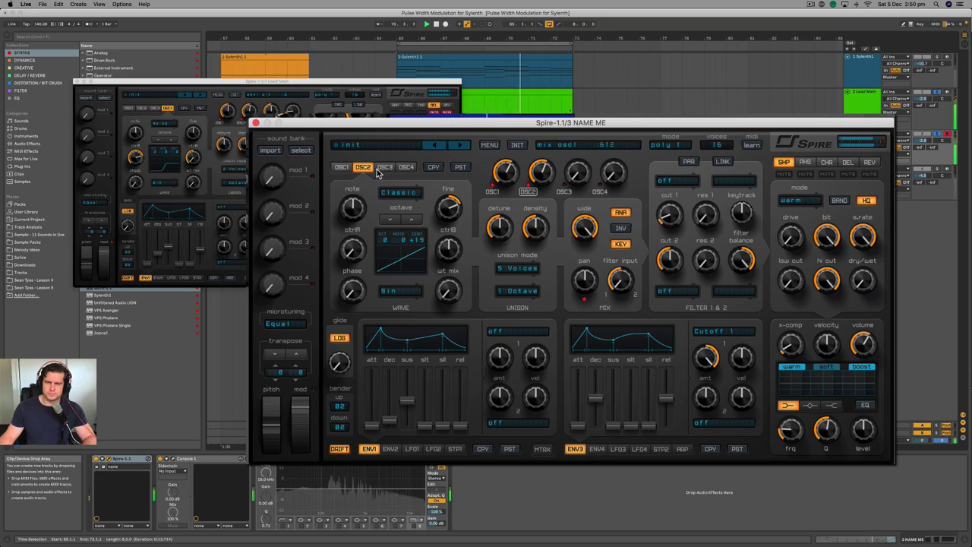
pyautogui.click(495, 192)
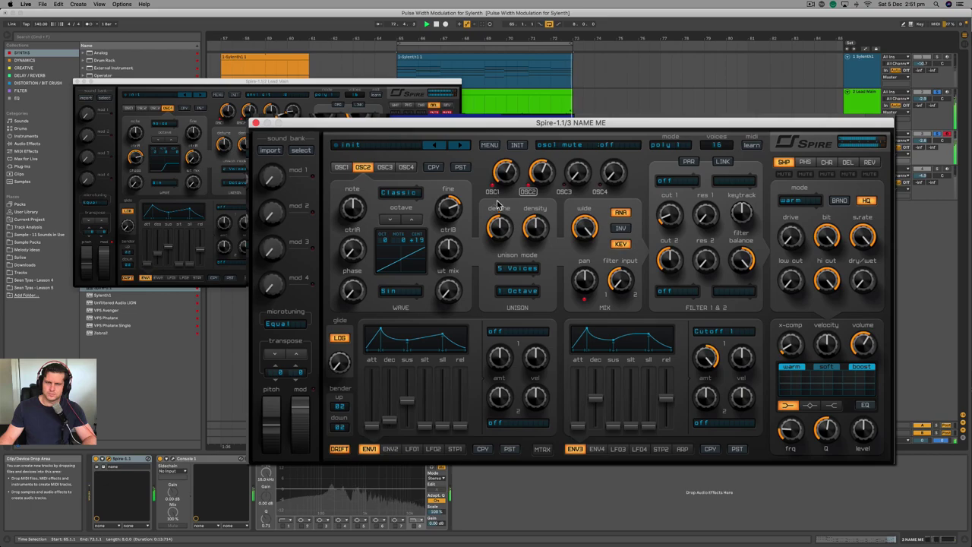
pyautogui.moveTo(534, 226); pyautogui.dragTo(530, 319)
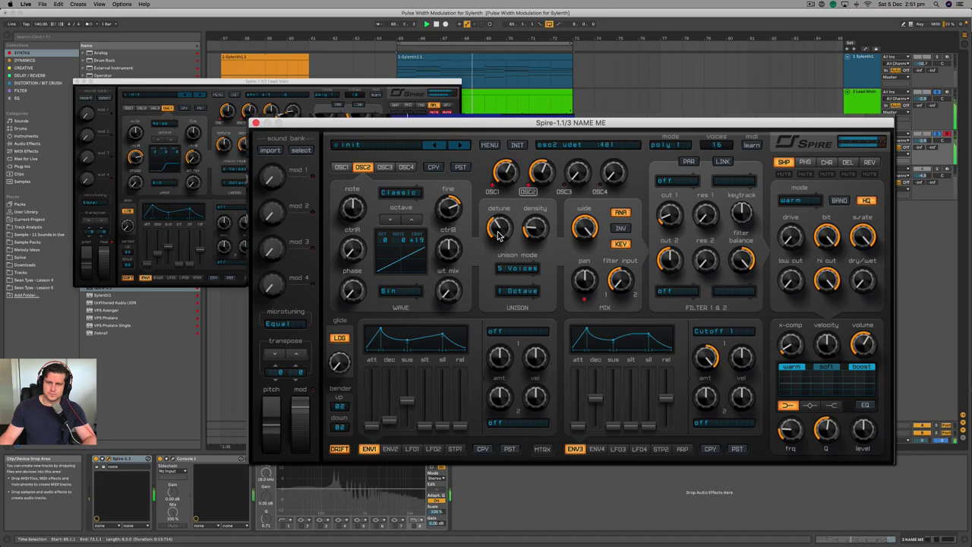
pyautogui.click(341, 167)
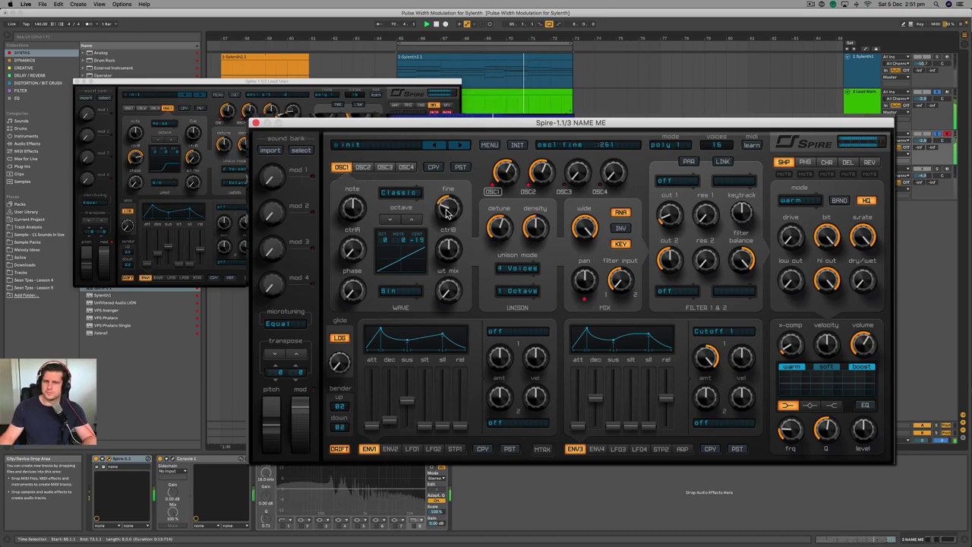
# Compare oscillators 1 and 2 by muting each in turn during playback, leaving both active.
pyautogui.click(493, 192)
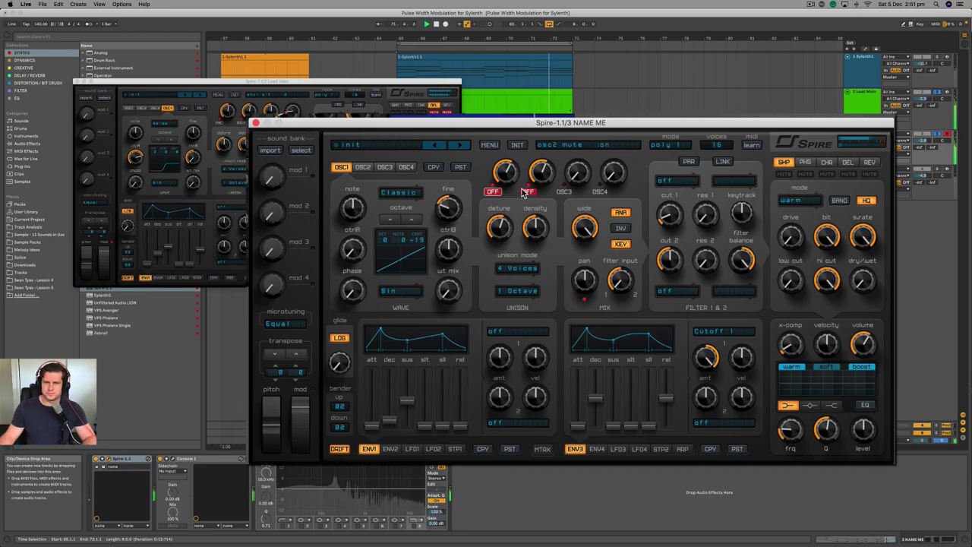
pyautogui.click(527, 193)
pyautogui.click(526, 192)
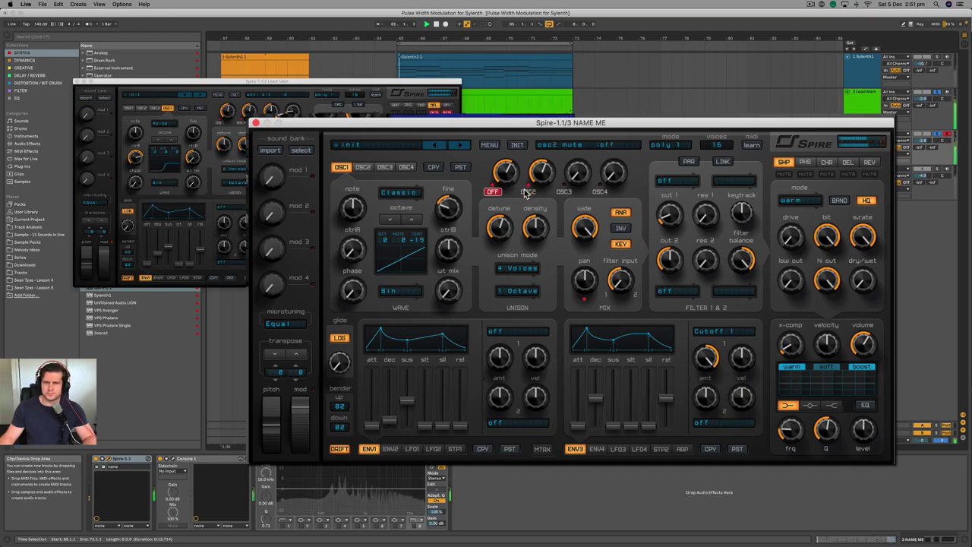
pyautogui.click(524, 192)
pyautogui.click(494, 192)
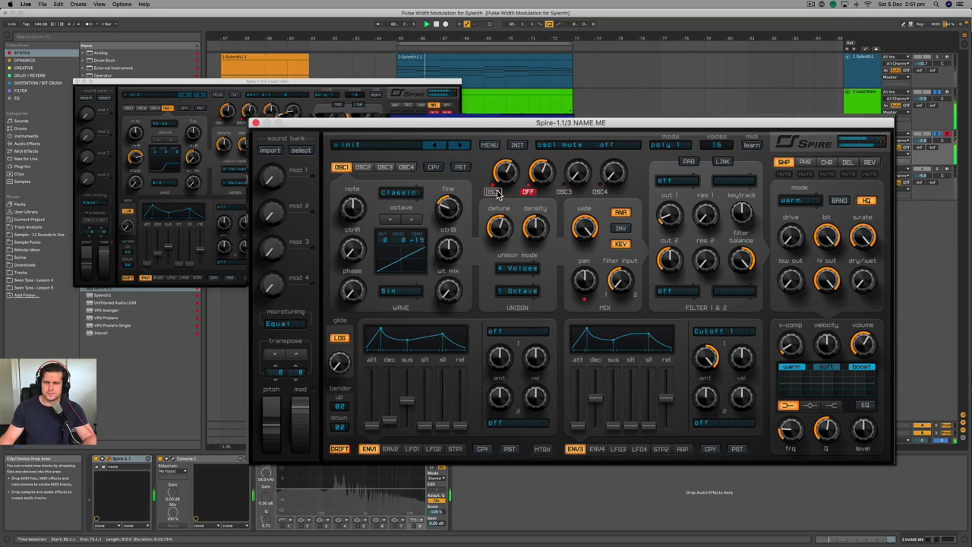
pyautogui.click(526, 192)
# Set oscillator 3 one octave up with 3 unison voices, full width, raised detune, maximum density and a mix level of 348.
pyautogui.click(385, 167)
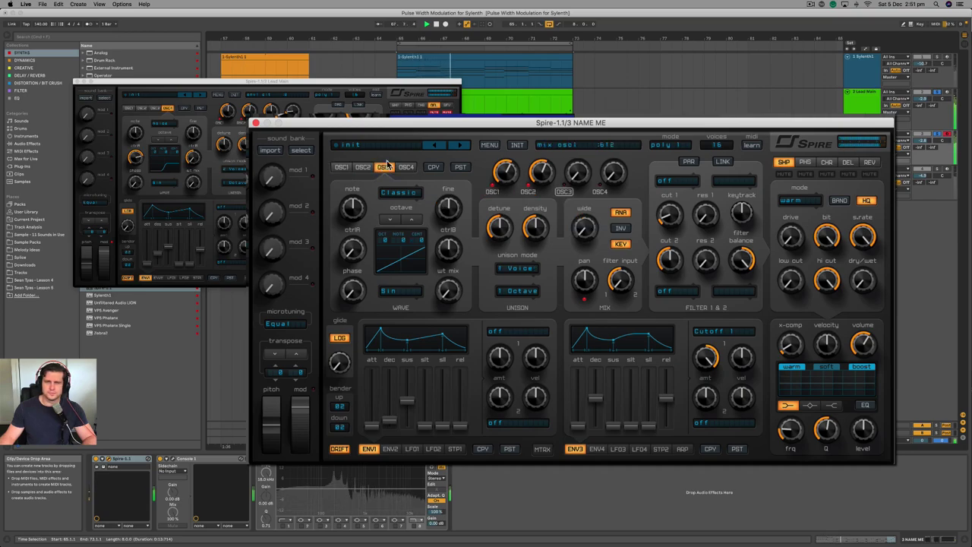
pyautogui.click(412, 218)
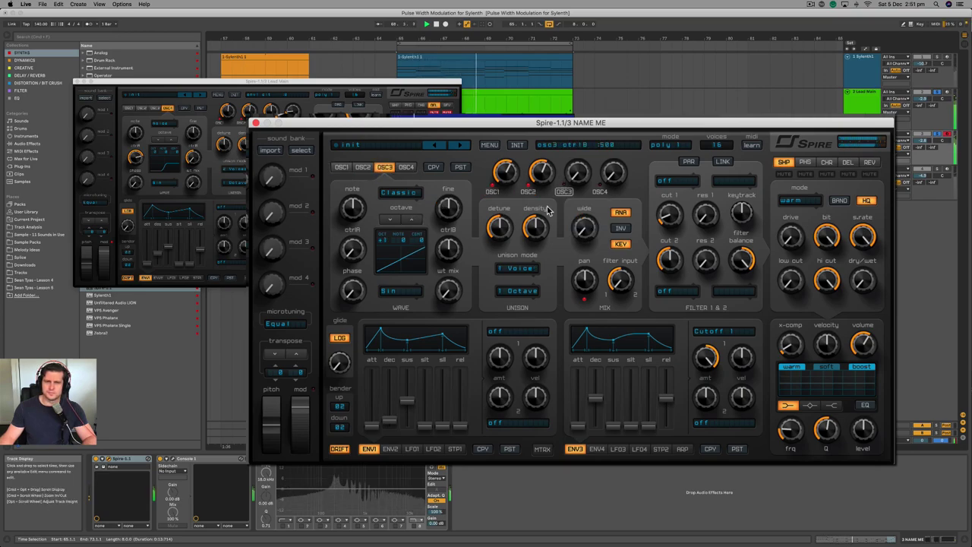
pyautogui.click(537, 280)
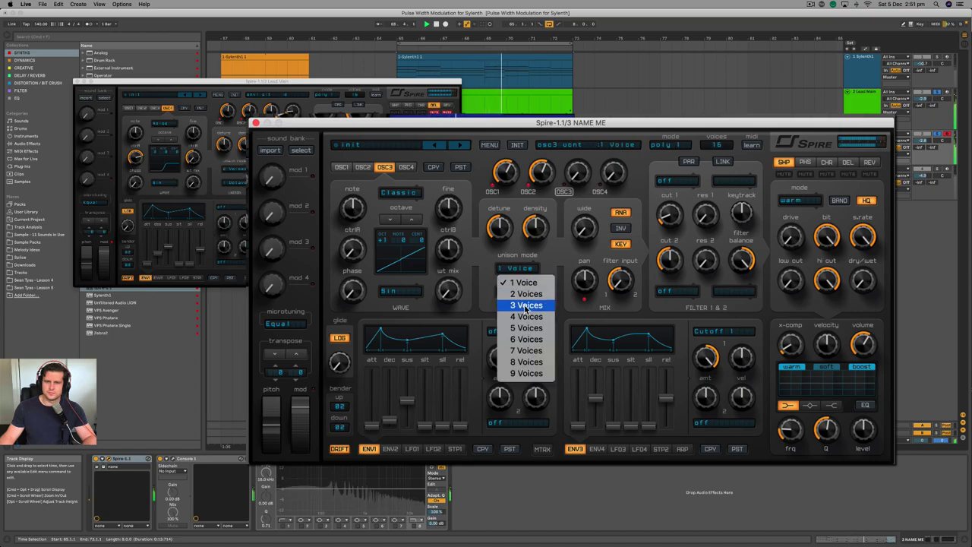
pyautogui.click(532, 304)
pyautogui.moveTo(576, 182); pyautogui.dragTo(608, 92)
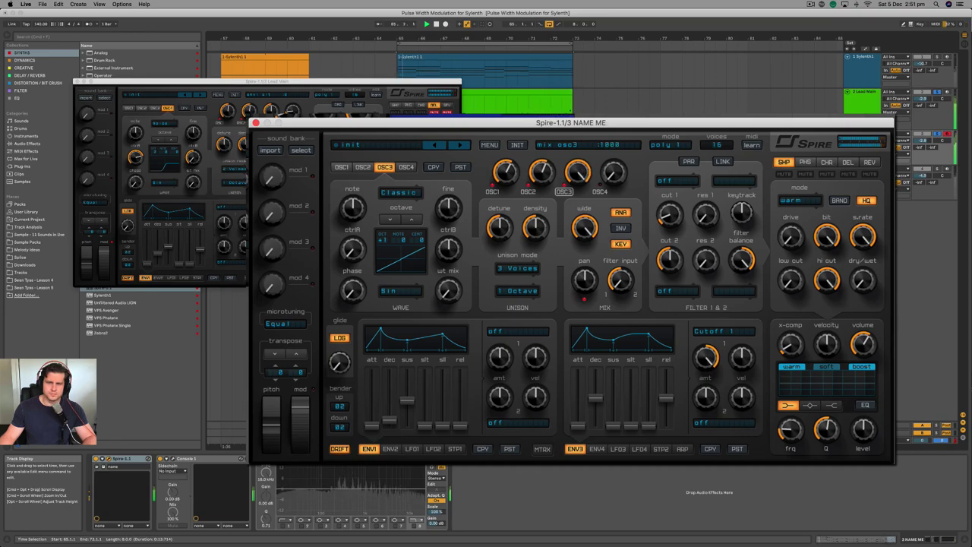
pyautogui.moveTo(509, 229)
pyautogui.mouseDown()
pyautogui.moveTo(528, 182)
pyautogui.moveTo(494, 235)
pyautogui.moveTo(520, 214)
pyautogui.moveTo(506, 241)
pyautogui.moveTo(499, 231)
pyautogui.mouseUp()
pyautogui.moveTo(579, 177)
pyautogui.mouseDown()
pyautogui.moveTo(566, 235)
pyautogui.moveTo(576, 177)
pyautogui.mouseUp()
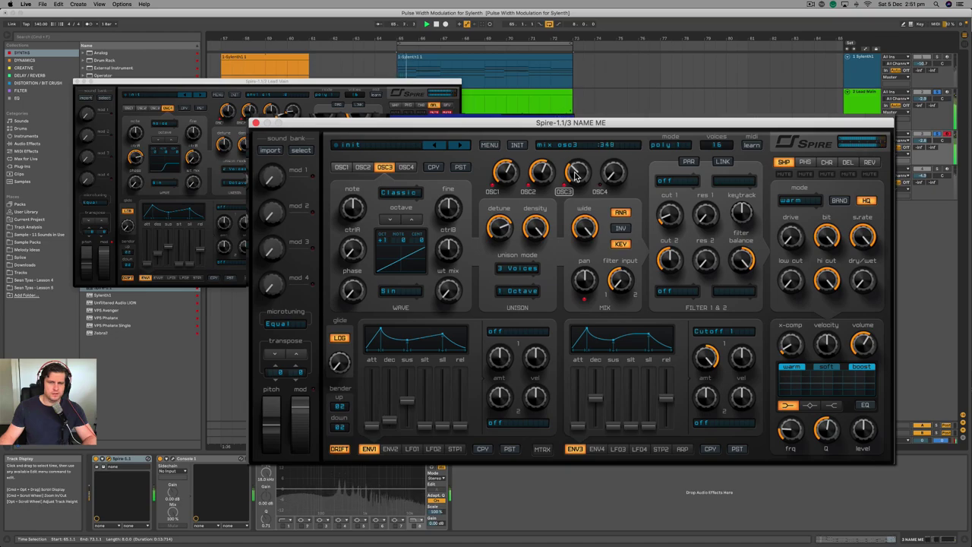
# Compare the sound with oscillator 3 muted and unmuted during playback, and settle its mix level at 327.
pyautogui.click(561, 194)
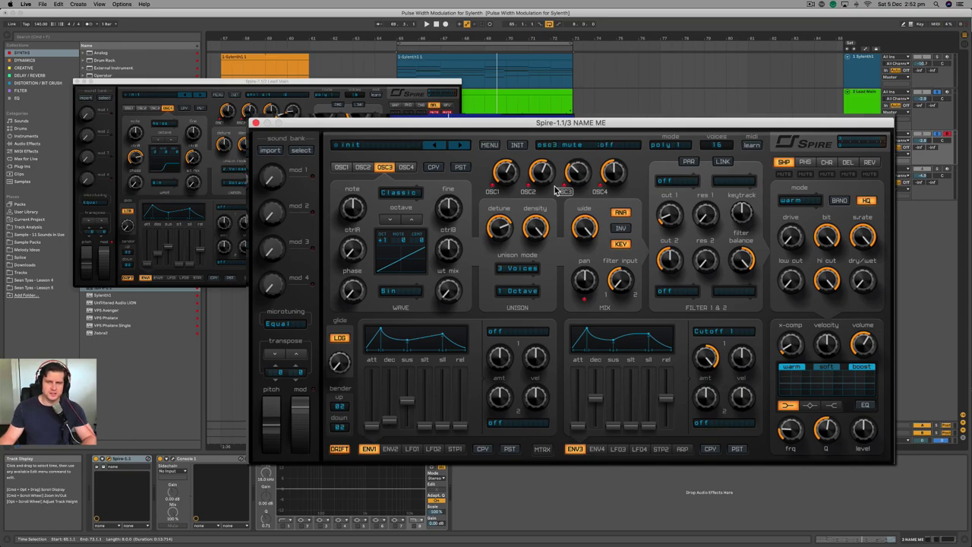
pyautogui.press('space')
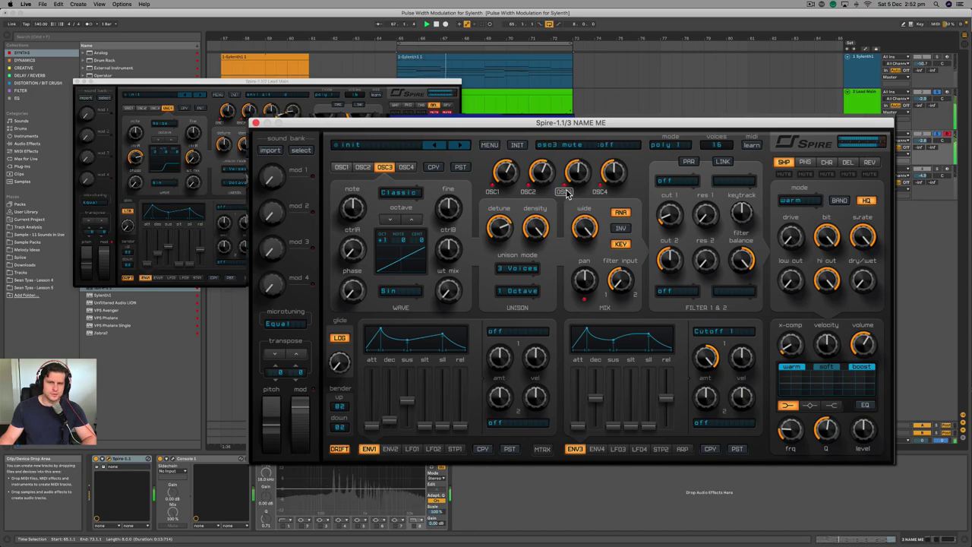
pyautogui.moveTo(575, 182); pyautogui.dragTo(571, 192)
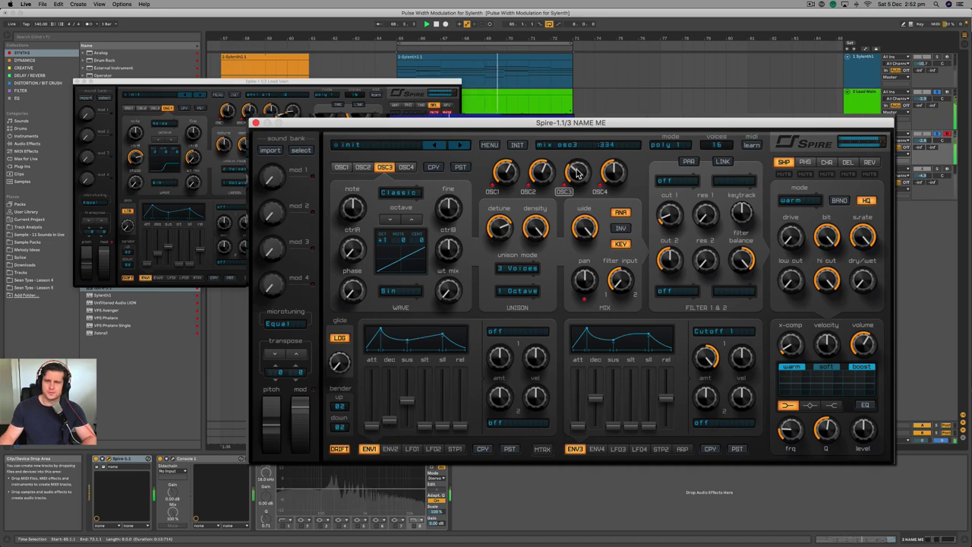
pyautogui.click(563, 193)
pyautogui.click(564, 192)
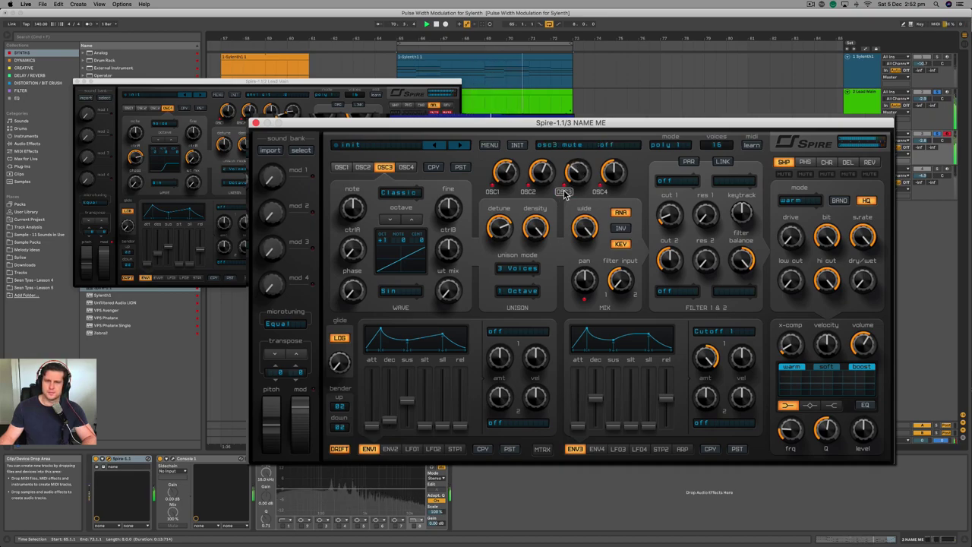
# Set oscillator 4 one octave down with 2 unison voices and a high mix level of about 958.
pyautogui.click(406, 167)
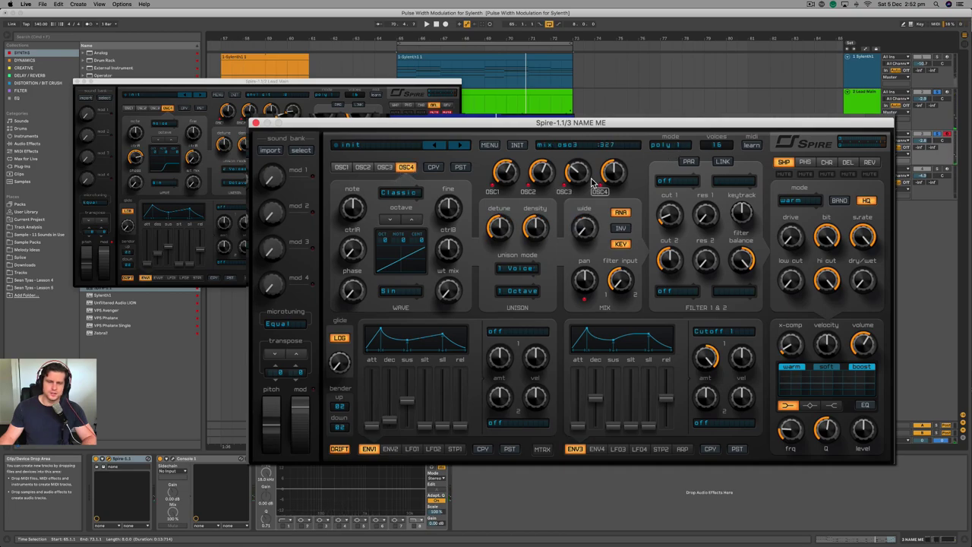
pyautogui.click(392, 195)
pyautogui.click(392, 195)
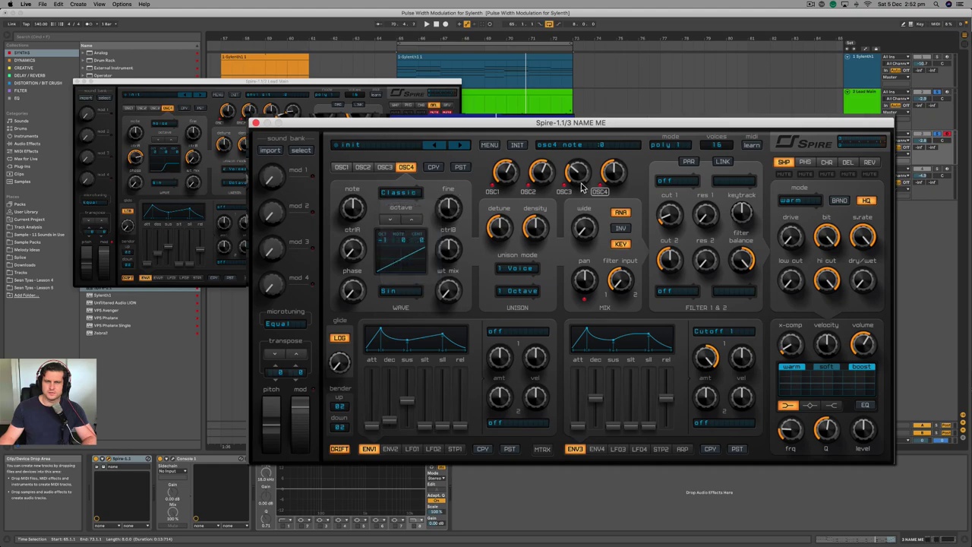
pyautogui.moveTo(619, 177); pyautogui.dragTo(634, 136)
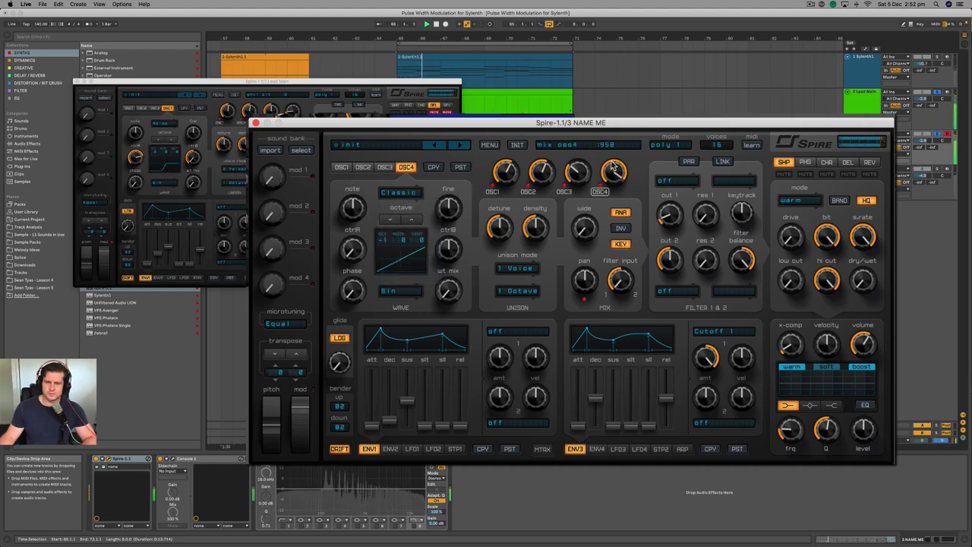
pyautogui.click(498, 268)
pyautogui.click(518, 285)
# Raise oscillator 4's detune, reduce its density slightly, give it a low width, and set its mix level to about 385.
pyautogui.moveTo(502, 231); pyautogui.dragTo(507, 222)
pyautogui.moveTo(582, 228)
pyautogui.mouseDown()
pyautogui.moveTo(601, 189)
pyautogui.moveTo(585, 225)
pyautogui.mouseUp()
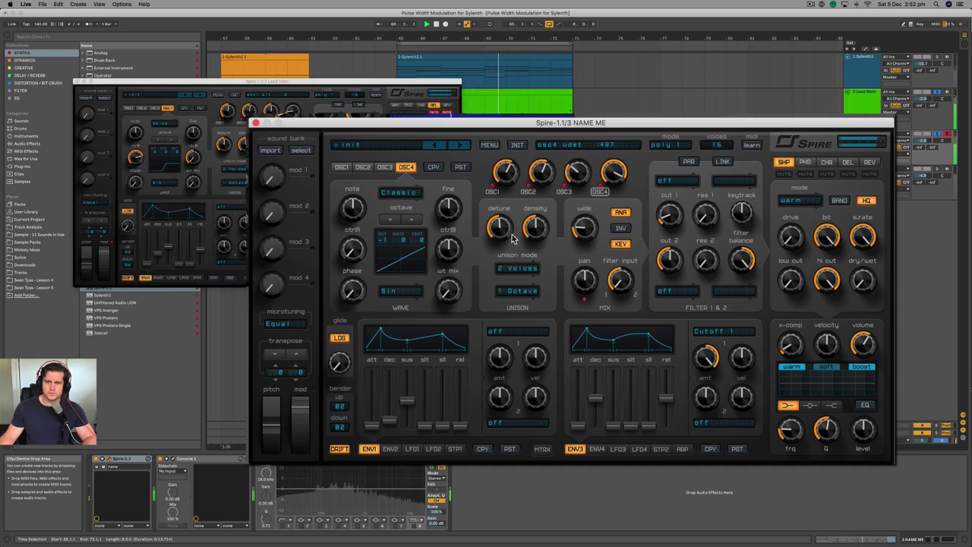
pyautogui.moveTo(501, 226); pyautogui.dragTo(538, 234)
pyautogui.moveTo(613, 167); pyautogui.dragTo(606, 176)
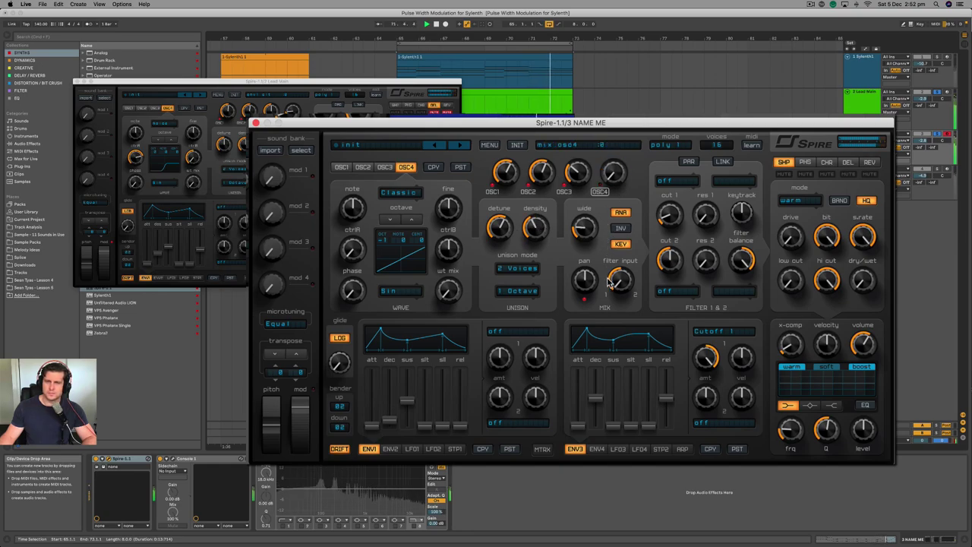
pyautogui.moveTo(612, 237); pyautogui.dragTo(613, 234)
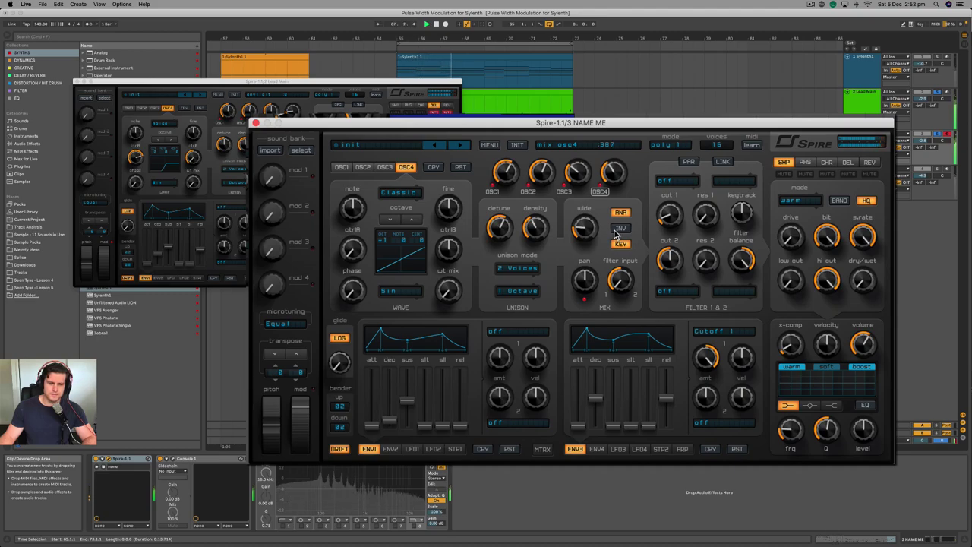
pyautogui.moveTo(619, 175); pyautogui.dragTo(619, 177)
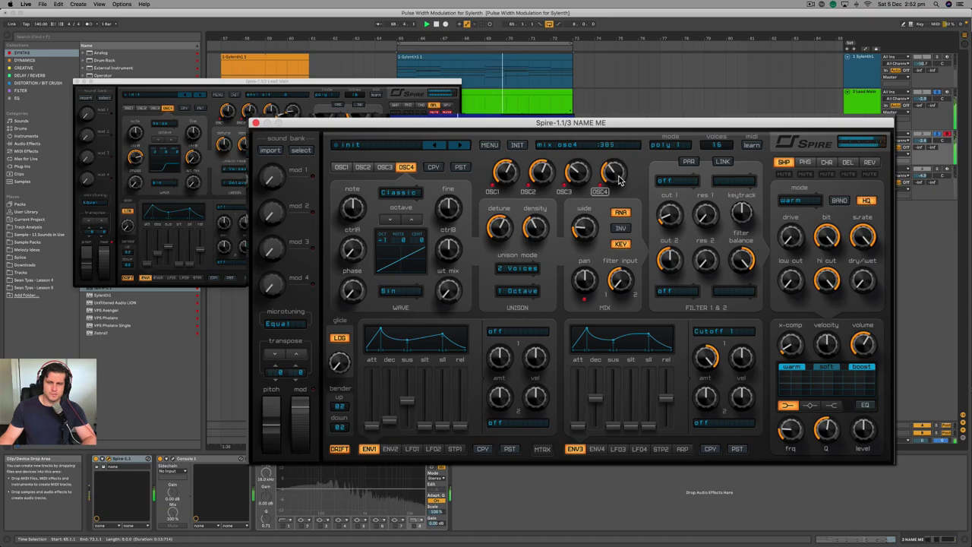
# Set filter 1 to the infecto LP2 type, open its cutoff to 435 and reduce envelope 3's Cutoff 1 amount.
pyautogui.click(676, 181)
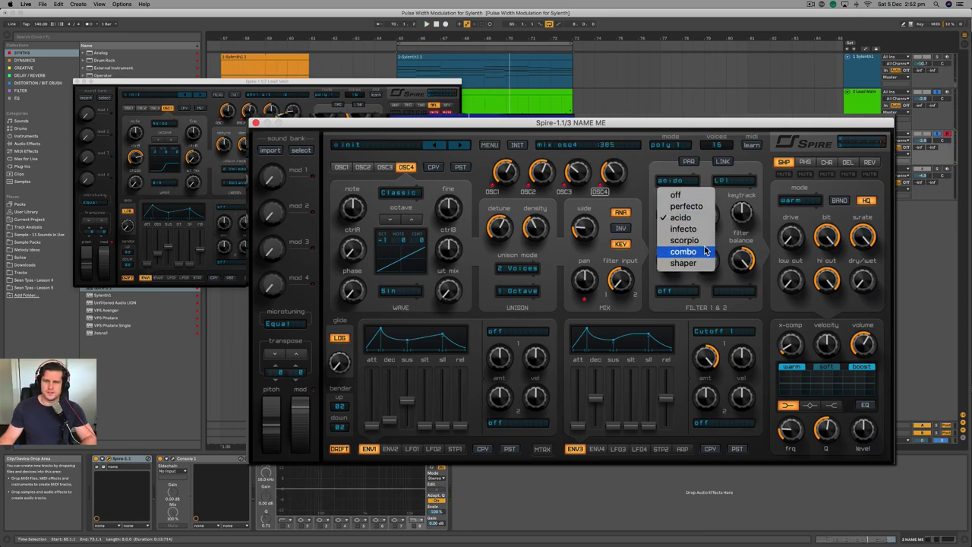
pyautogui.click(685, 229)
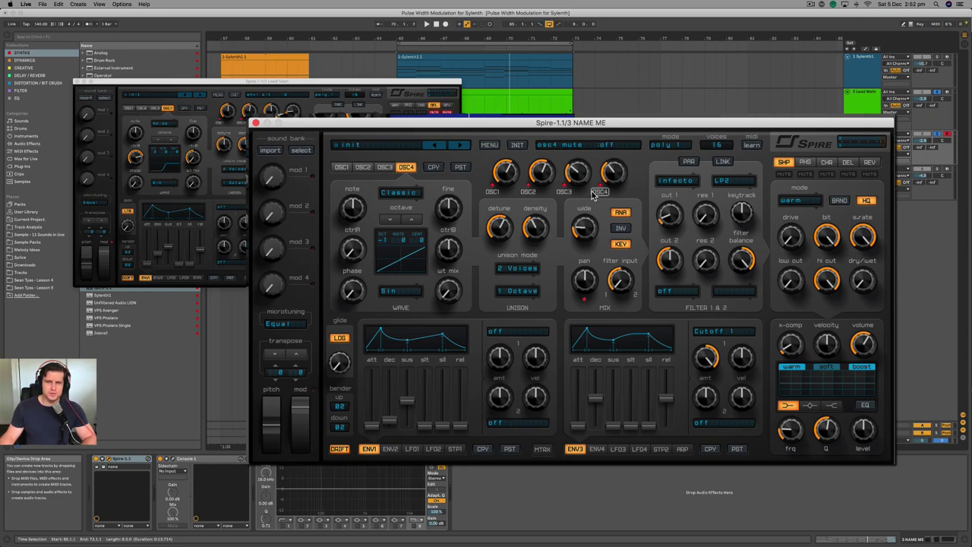
pyautogui.click(600, 193)
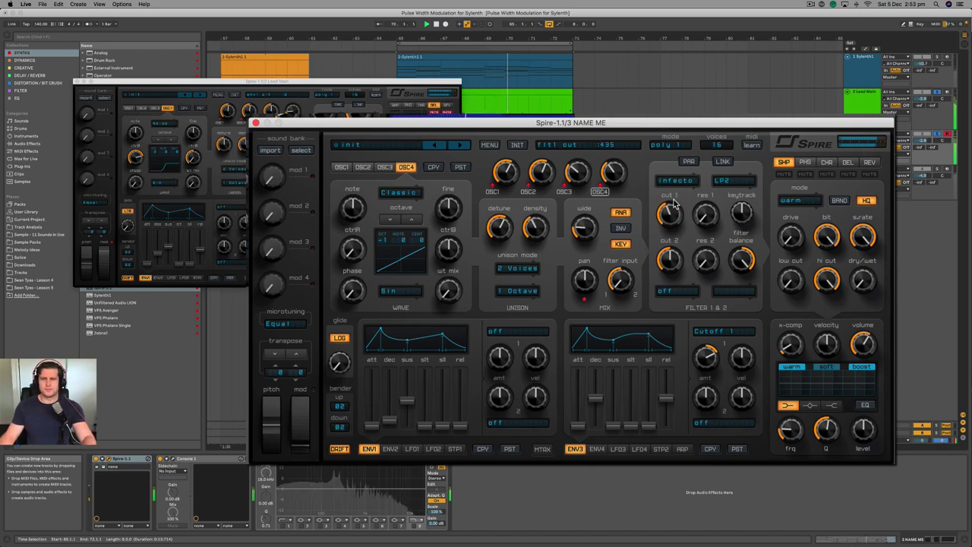
# Arm the Lead Main track, lower the new layer's filter 1 cutoff and raise envelope 1's release slightly during playback.
pyautogui.click(947, 91)
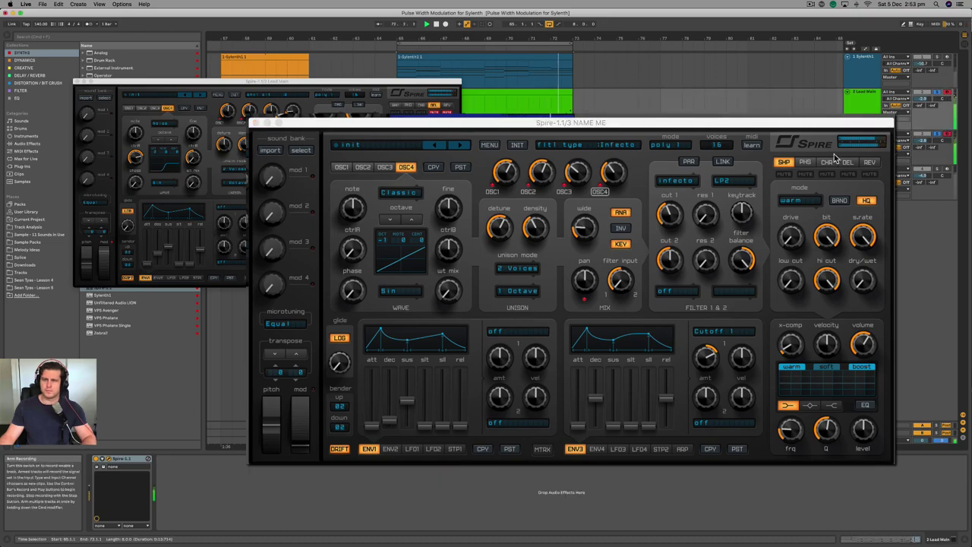
pyautogui.moveTo(670, 213); pyautogui.dragTo(671, 218)
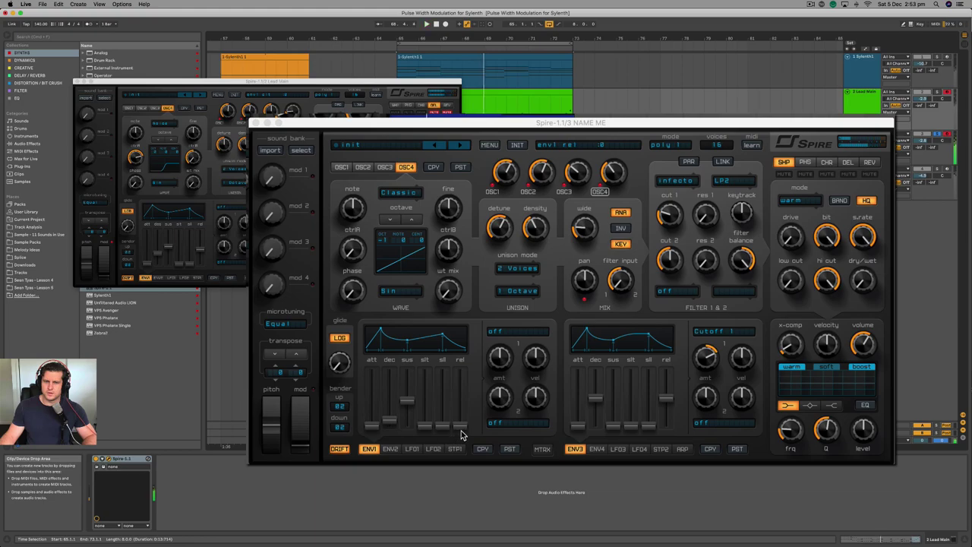
pyautogui.press('space')
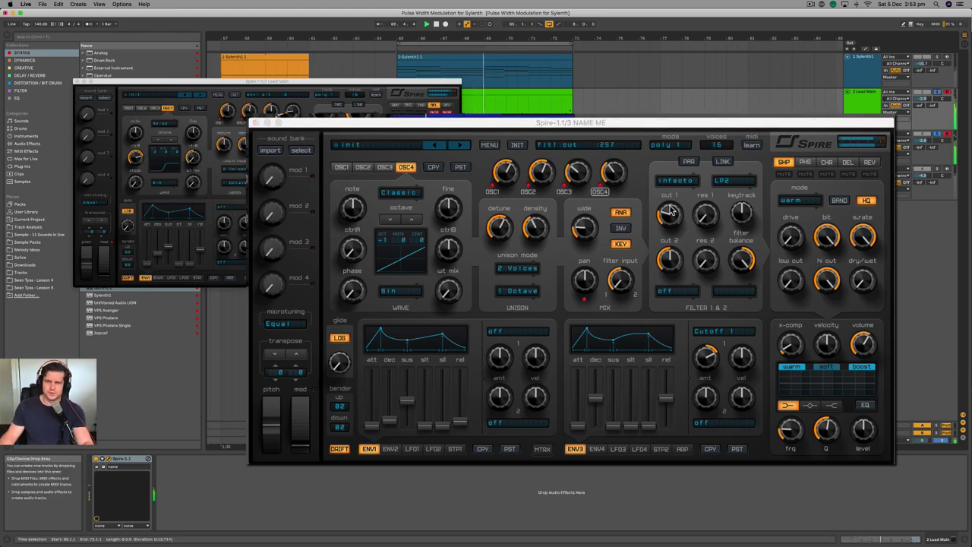
pyautogui.moveTo(669, 204); pyautogui.dragTo(667, 208)
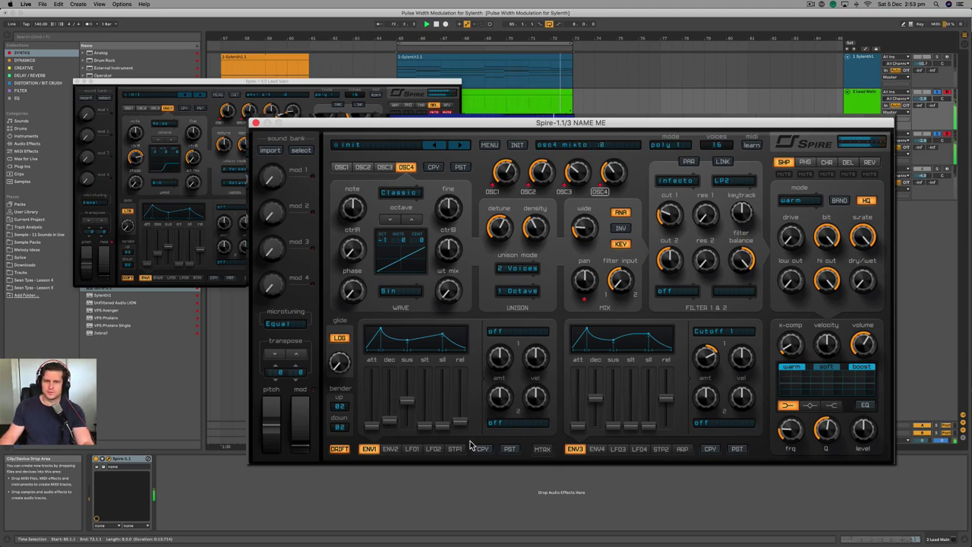
# Assign ModWheel to Cutoff 1 in modulation matrix slot 1 with an amount of about 821.
pyautogui.click(540, 449)
pyautogui.click(408, 333)
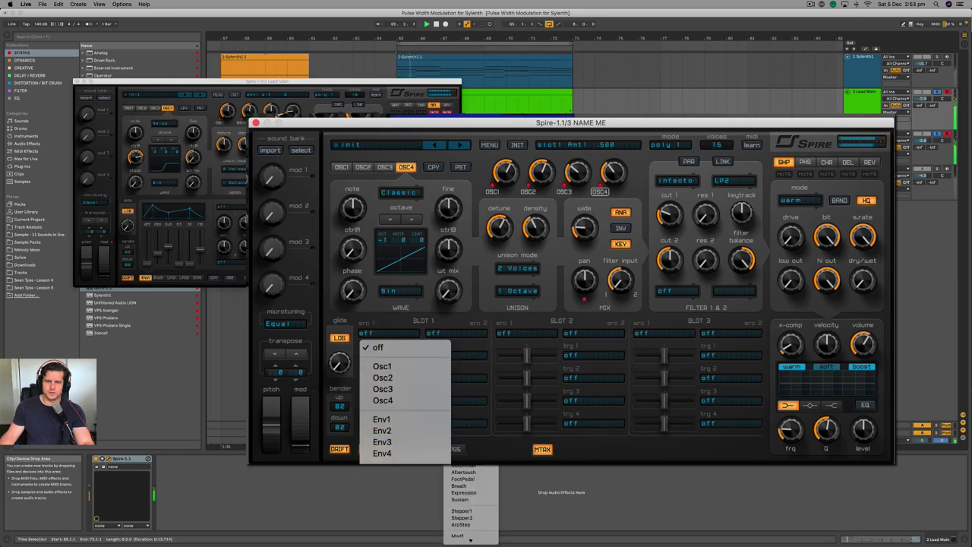
pyautogui.click(465, 467)
pyautogui.click(450, 354)
pyautogui.moveTo(477, 438)
pyautogui.click(438, 436)
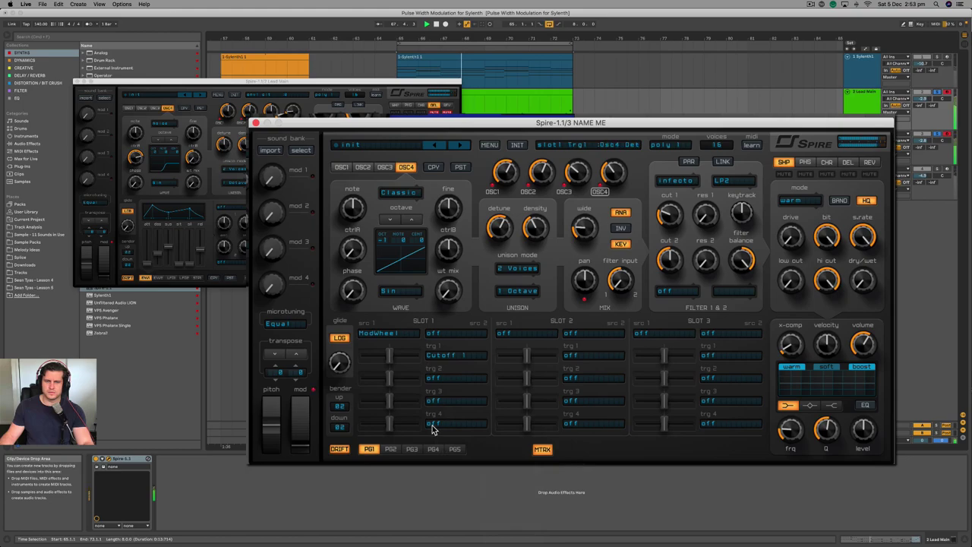
pyautogui.moveTo(389, 357)
pyautogui.mouseDown()
pyautogui.moveTo(421, 353)
pyautogui.moveTo(407, 359)
pyautogui.mouseUp()
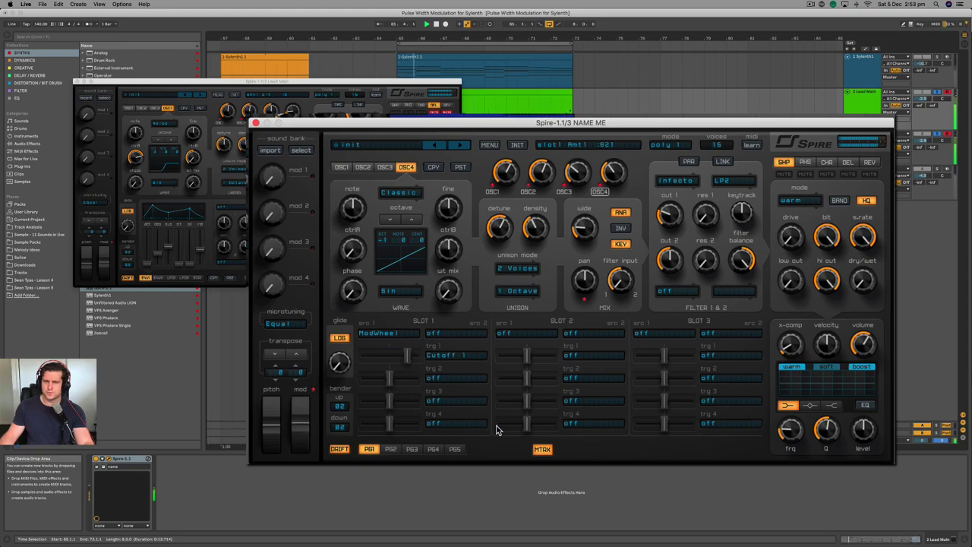
# Raise both velocity amounts of envelope 3 on the new layer.
pyautogui.click(541, 448)
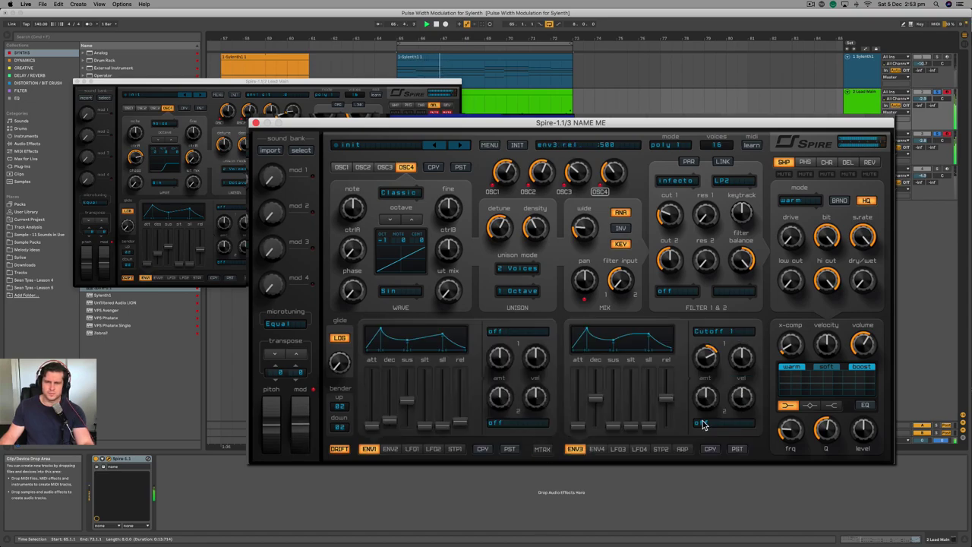
pyautogui.moveTo(742, 399); pyautogui.dragTo(740, 377)
pyautogui.moveTo(741, 357); pyautogui.dragTo(742, 343)
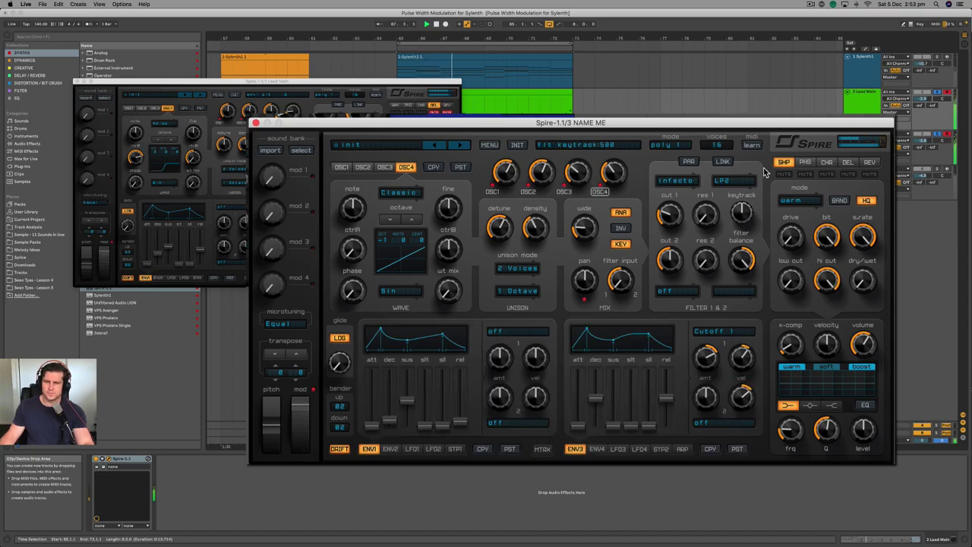
# Match the new layer's chorus, synced ping-pong delay and plate1 reverb settings to those of the Lead Main sound.
pyautogui.click(827, 163)
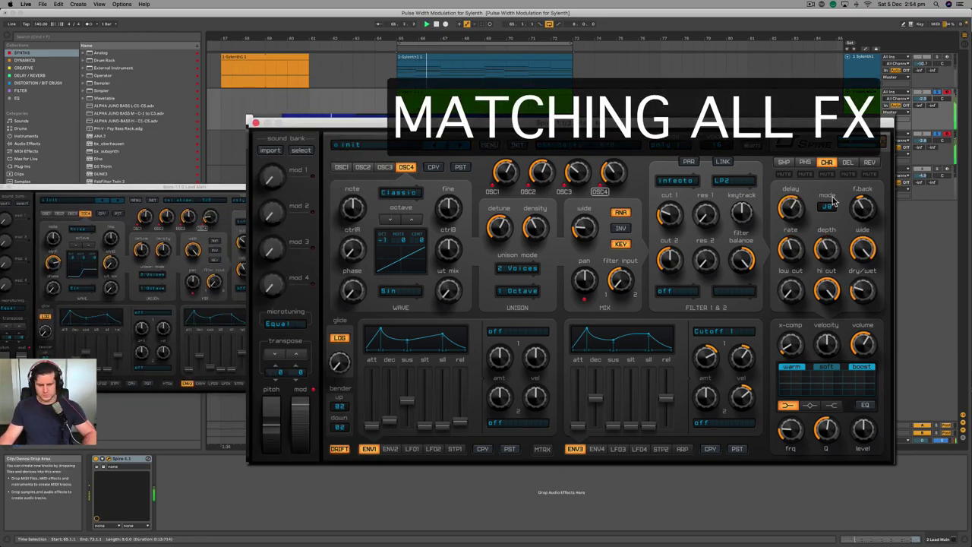
pyautogui.click(848, 162)
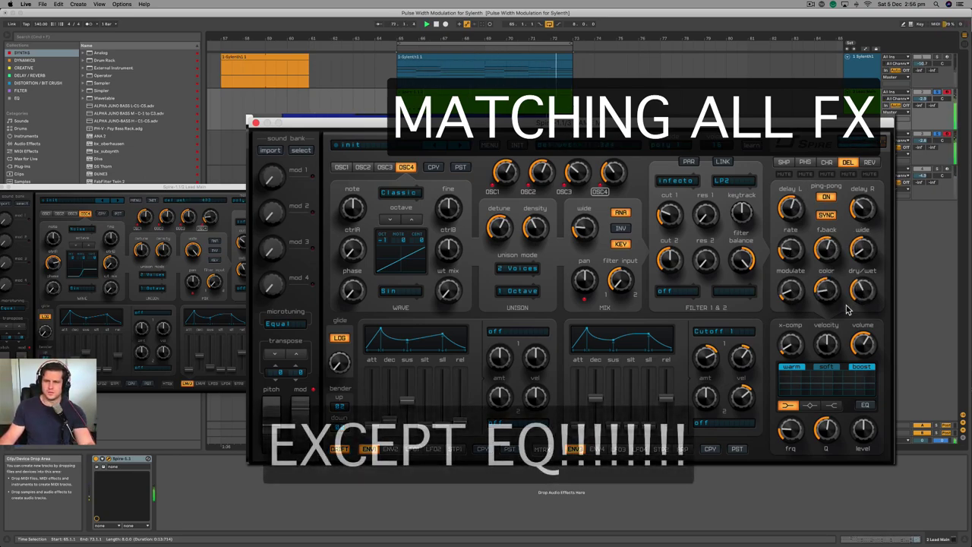
pyautogui.click(870, 161)
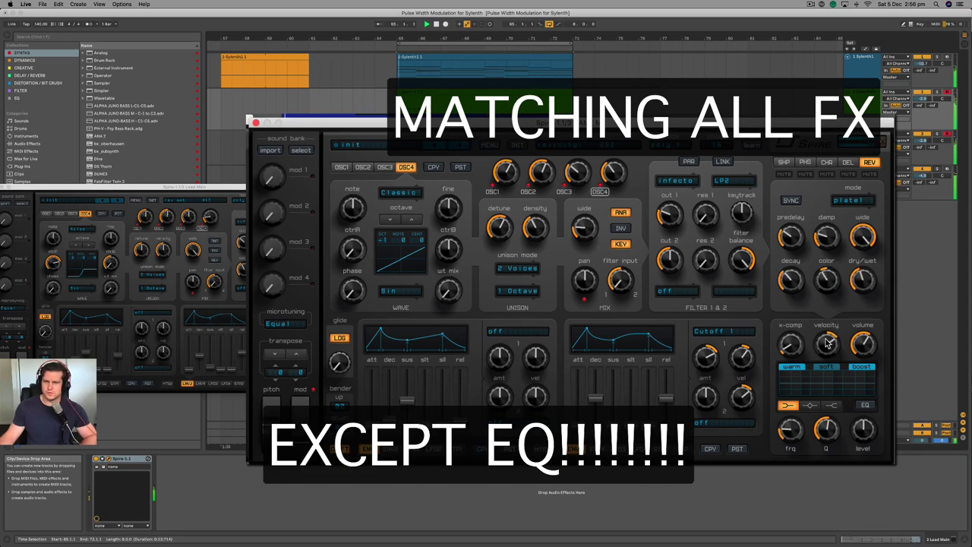
# Enable the new layer's EQ and give the mid band a higher frequency, a Q of 450 and a slight boost of about 592.
pyautogui.click(864, 406)
pyautogui.click(809, 406)
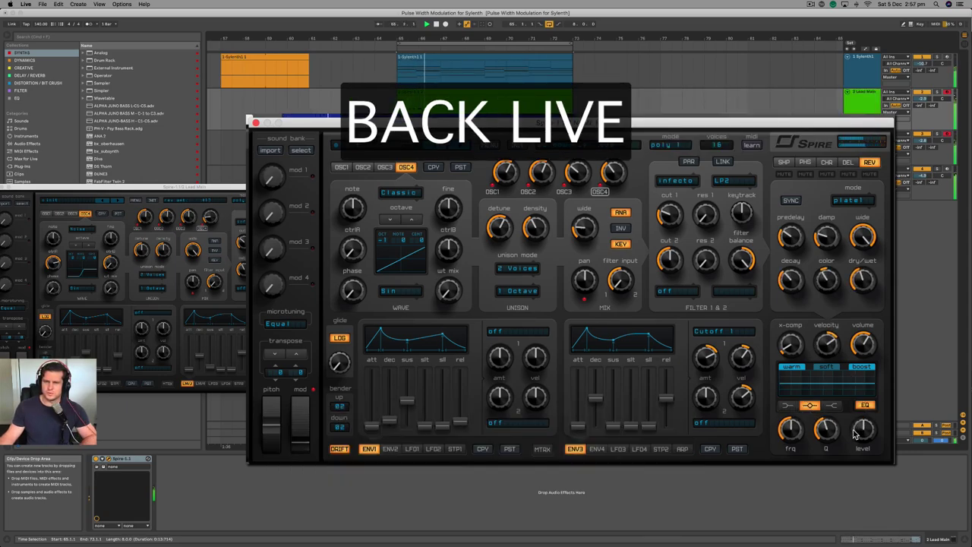
pyautogui.moveTo(792, 433); pyautogui.dragTo(789, 409)
pyautogui.moveTo(866, 428); pyautogui.dragTo(825, 430)
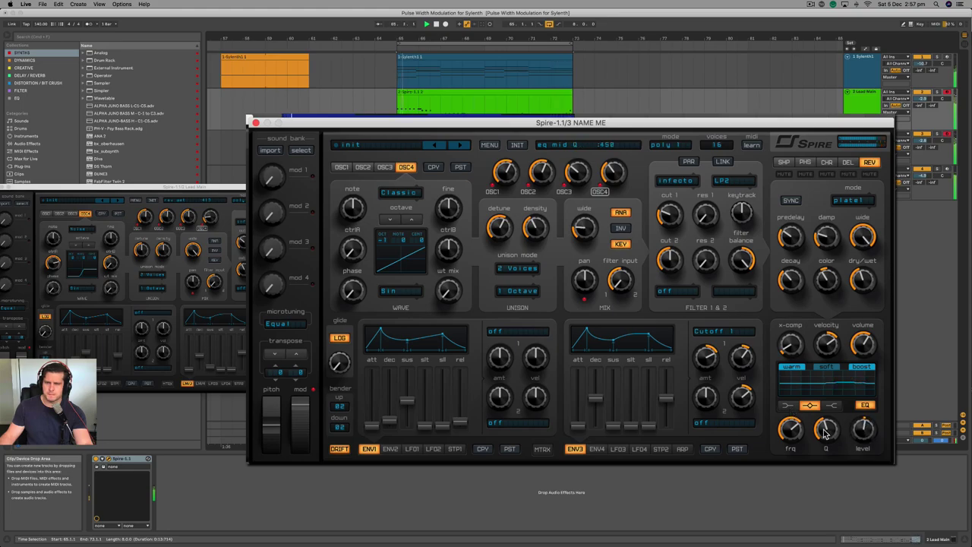
pyautogui.click(866, 430)
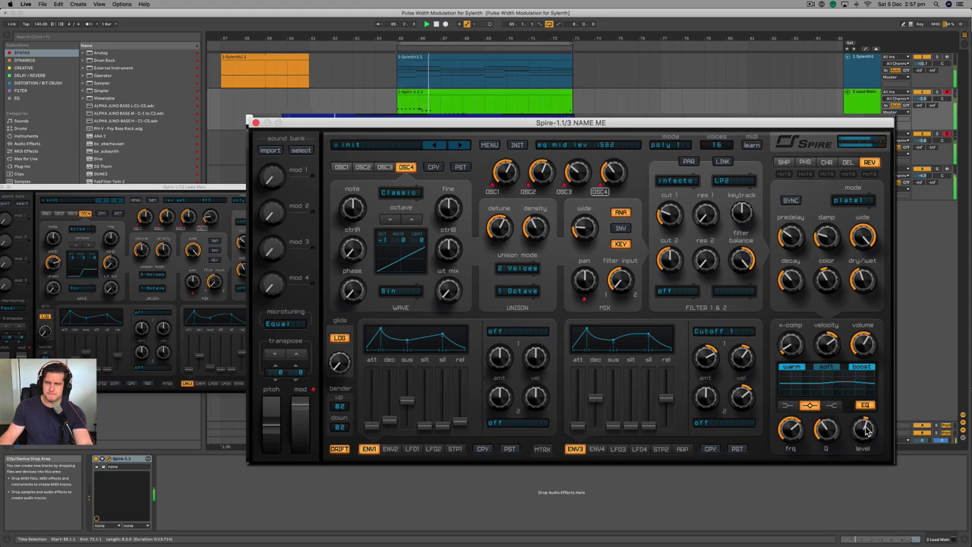
# Set the EQ's high band to a frequency of 393 with a slight level boost.
pyautogui.click(832, 405)
pyautogui.click(790, 432)
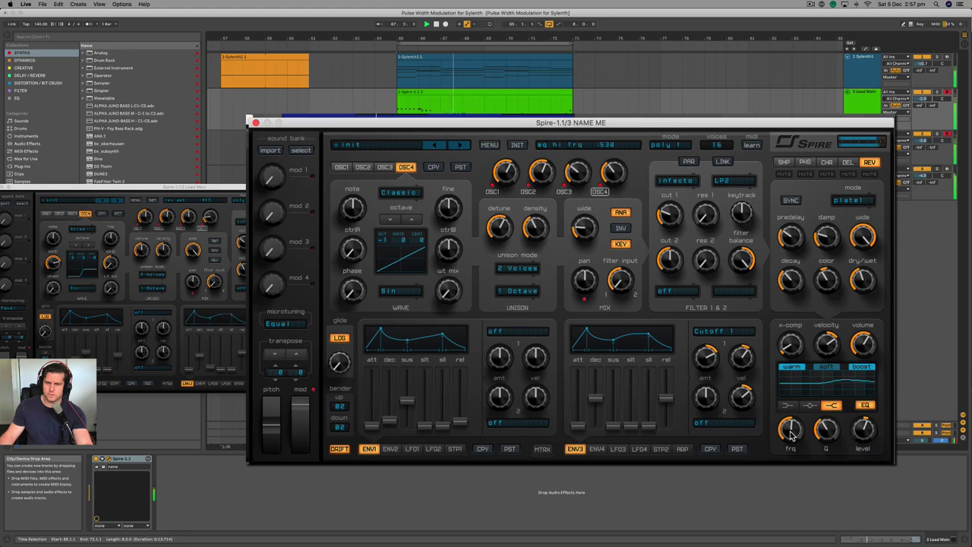
pyautogui.moveTo(775, 448)
pyautogui.mouseDown()
pyautogui.moveTo(790, 417)
pyautogui.moveTo(769, 441)
pyautogui.moveTo(773, 432)
pyautogui.mouseUp()
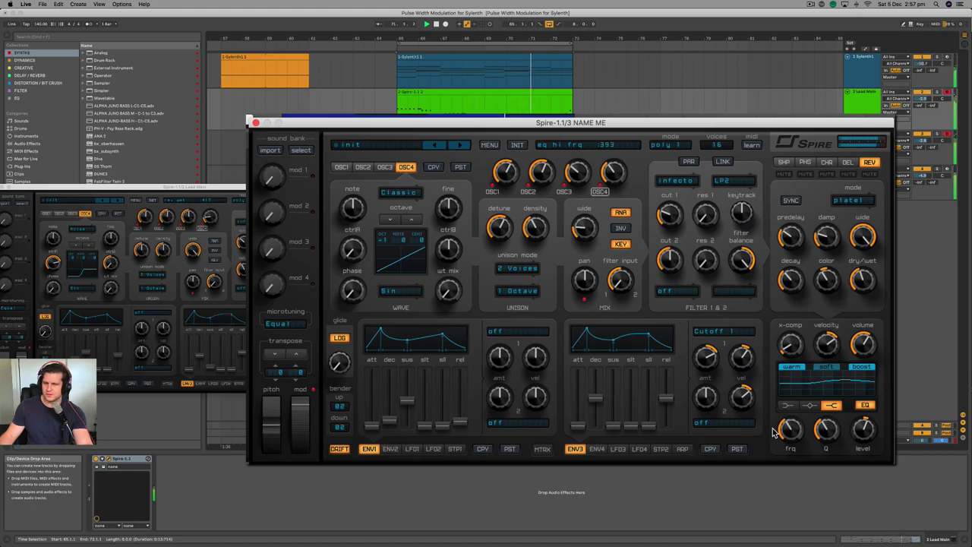
pyautogui.moveTo(865, 428); pyautogui.dragTo(867, 430)
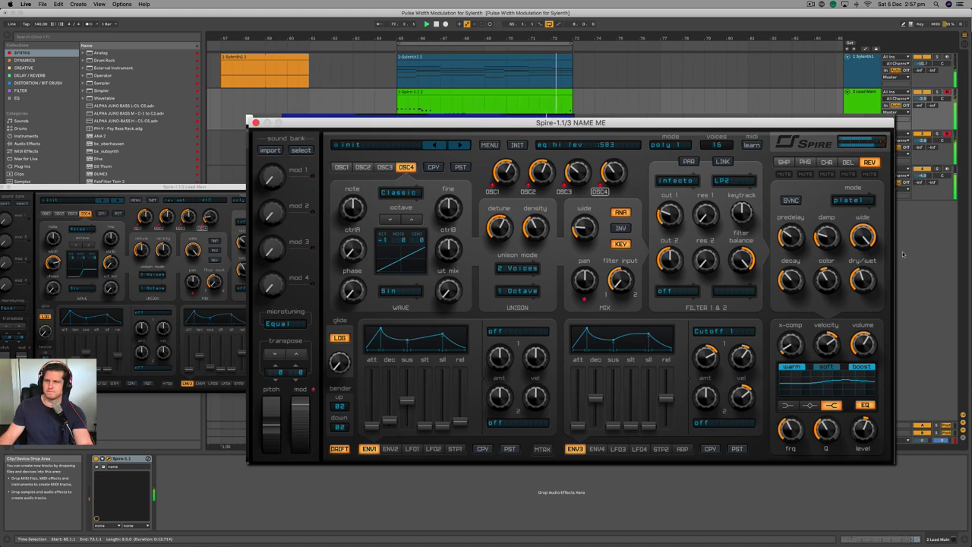
# Set the Lead Layer track's volume to about -5.2 dB.
pyautogui.click(925, 137)
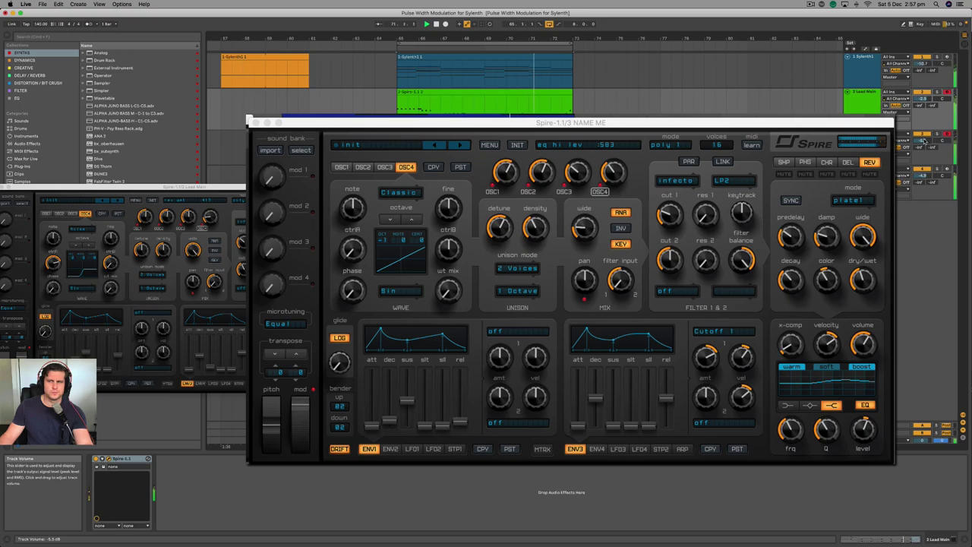
pyautogui.press('Down')
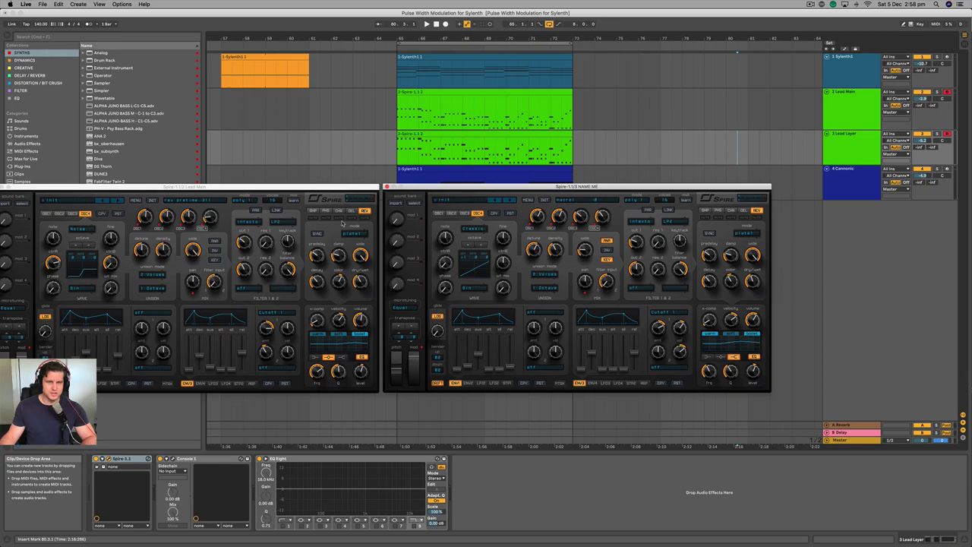
# Place the Lead Main and new layer Spire windows side by side and display the Lead Main chorus settings.
pyautogui.moveTo(415, 188); pyautogui.dragTo(461, 188)
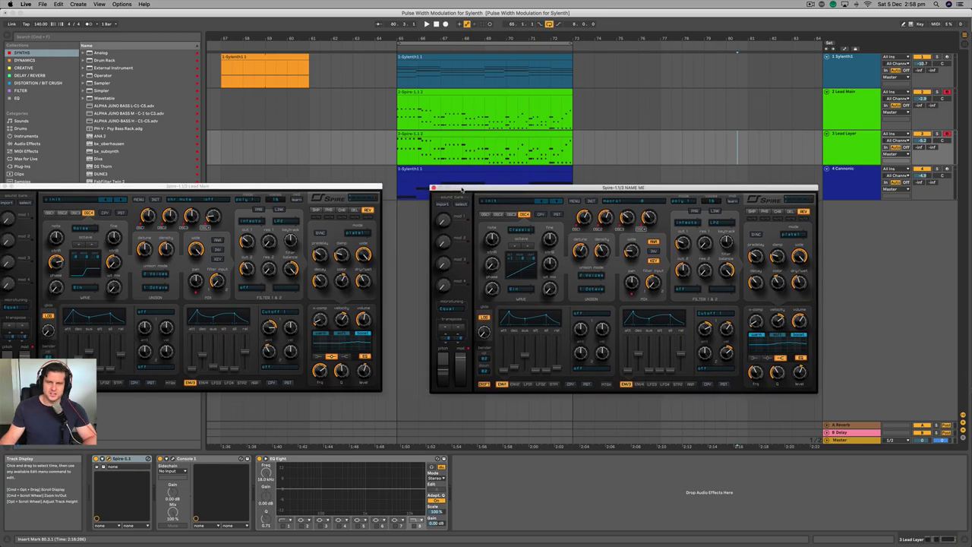
pyautogui.moveTo(358, 189); pyautogui.dragTo(407, 191)
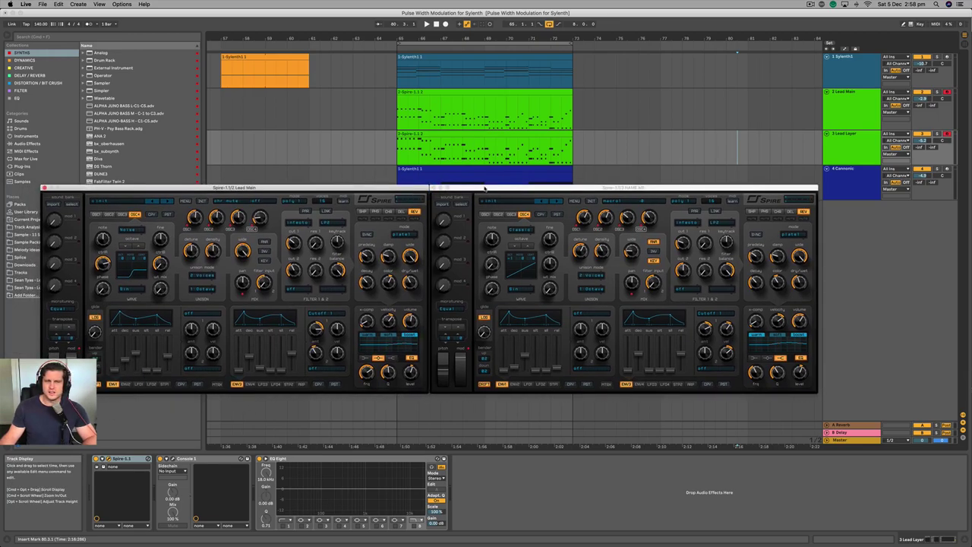
pyautogui.click(388, 212)
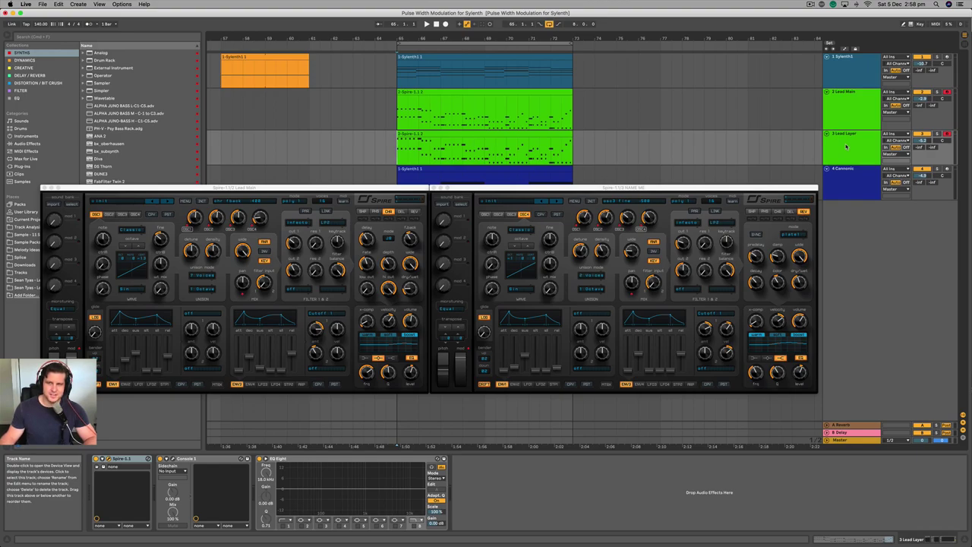
# Play the loop with both leads and lower the Lead Layer track's volume to -5.6 dB.
pyautogui.press('space')
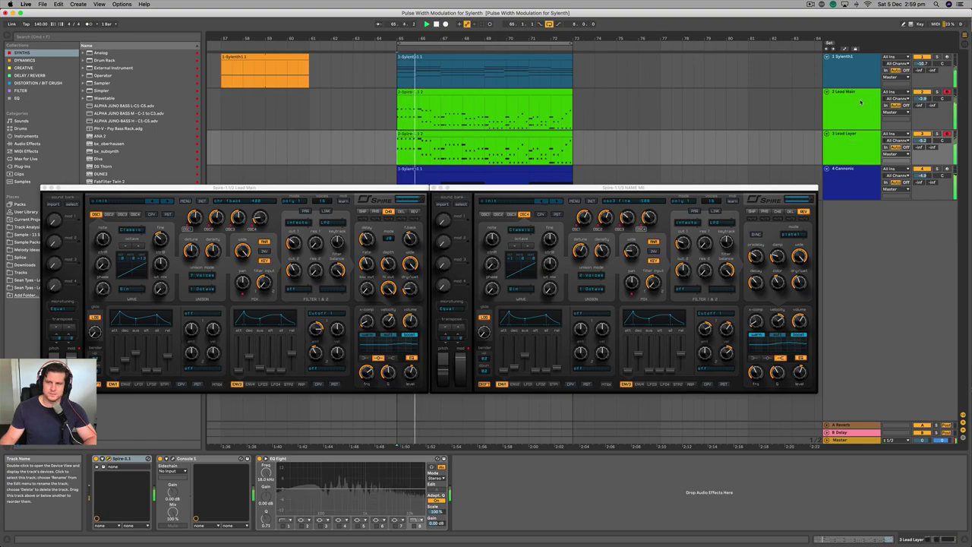
pyautogui.click(857, 148)
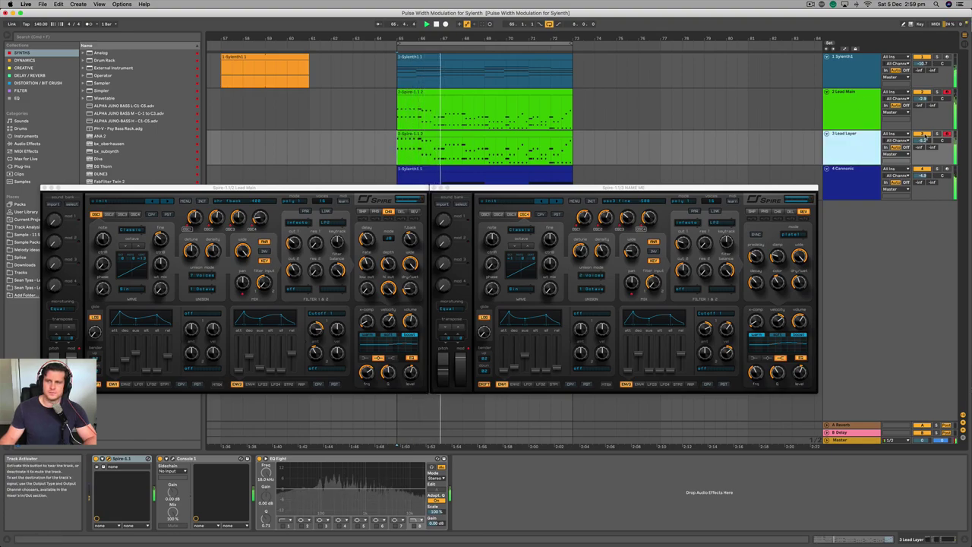
pyautogui.click(924, 137)
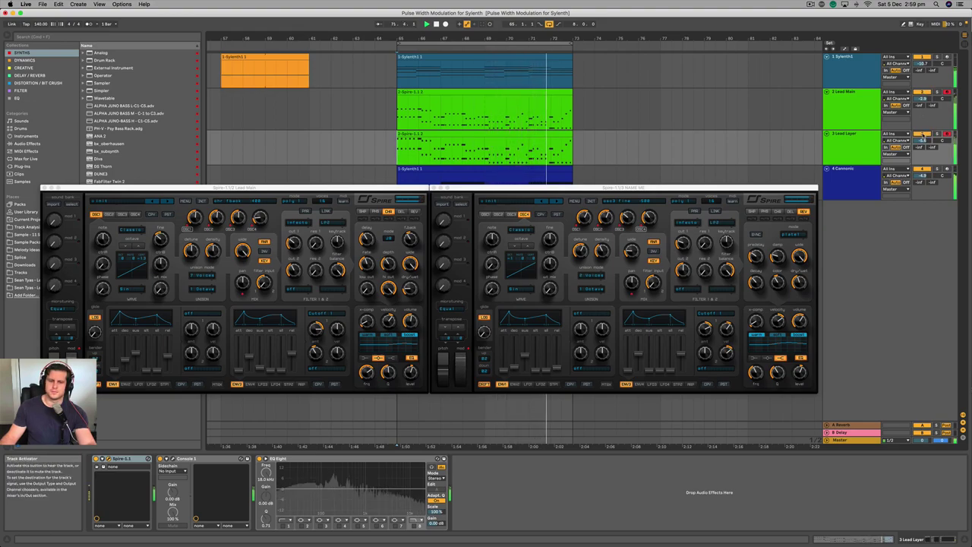
pyautogui.click(557, 366)
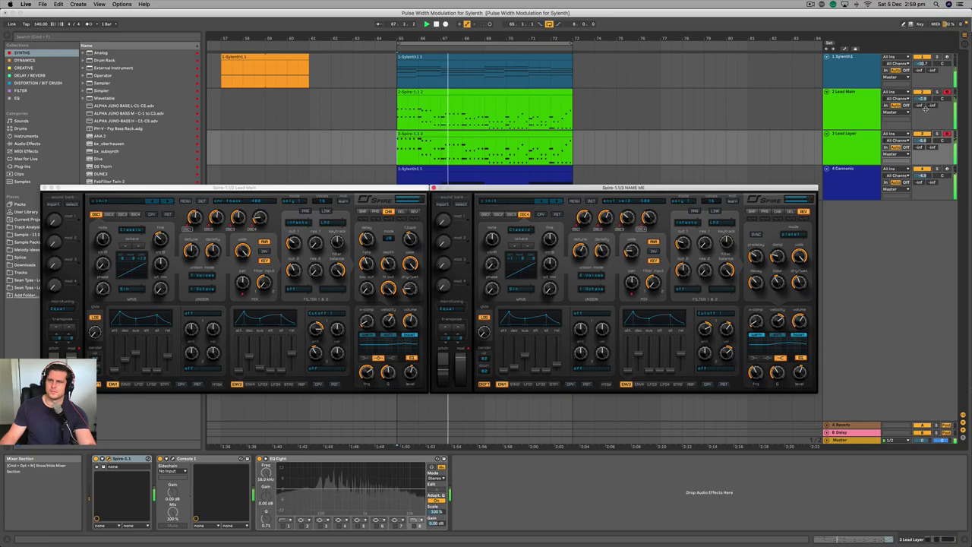
# Solo the Lead Layer and Lead Main tracks in turn to hear each sound on its own.
pyautogui.click(937, 133)
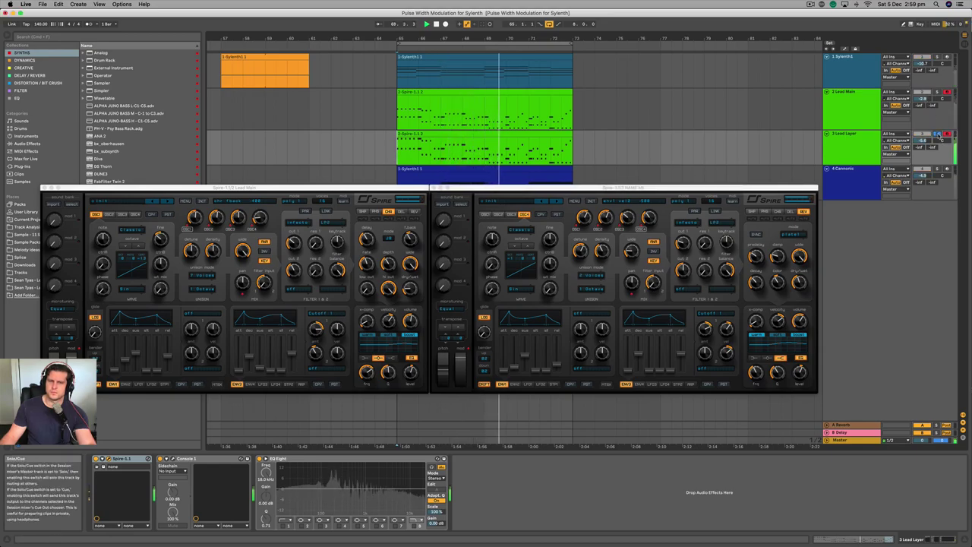
pyautogui.click(937, 133)
pyautogui.click(937, 91)
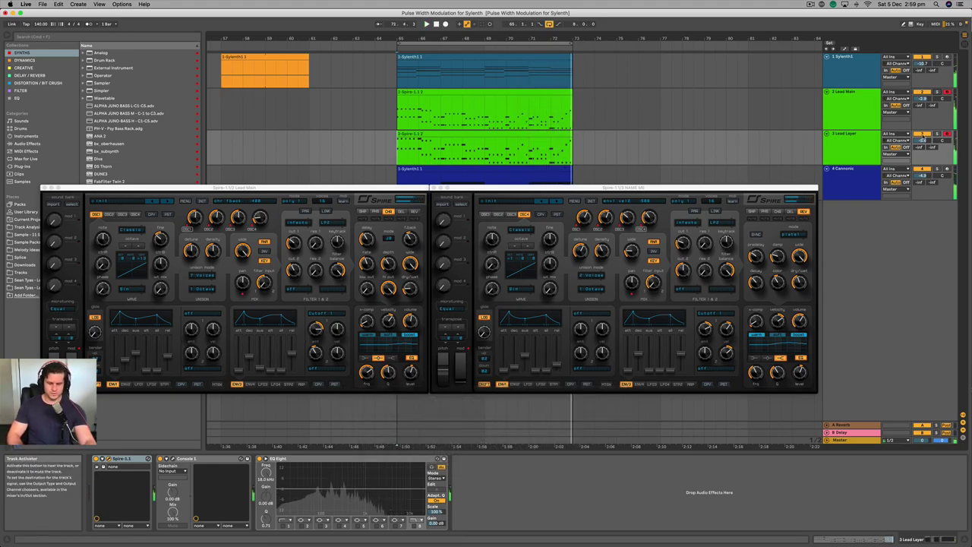
# Bring the Lead Main Spire window forward and examine its reverb and chorus settings.
pyautogui.click(715, 106)
pyautogui.click(290, 189)
pyautogui.moveTo(292, 188); pyautogui.dragTo(309, 188)
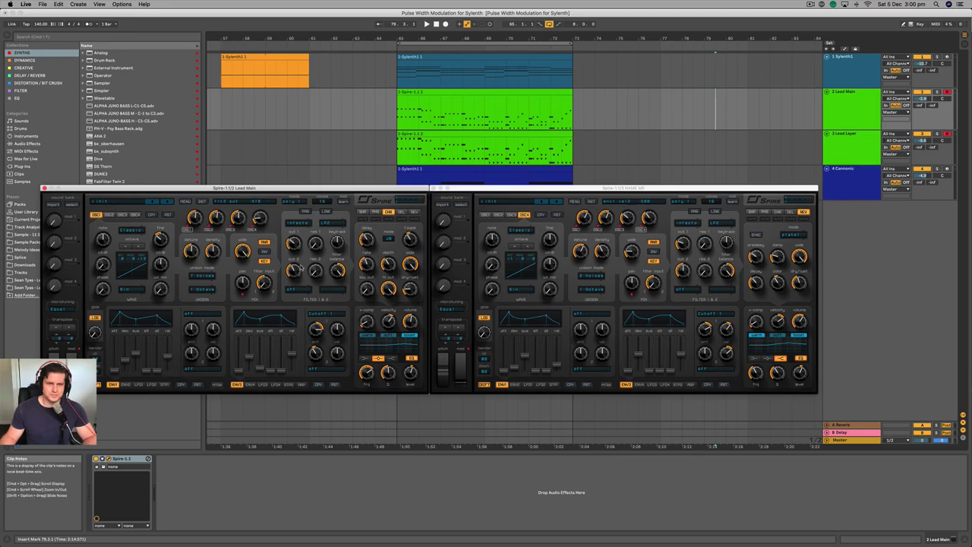
pyautogui.click(414, 212)
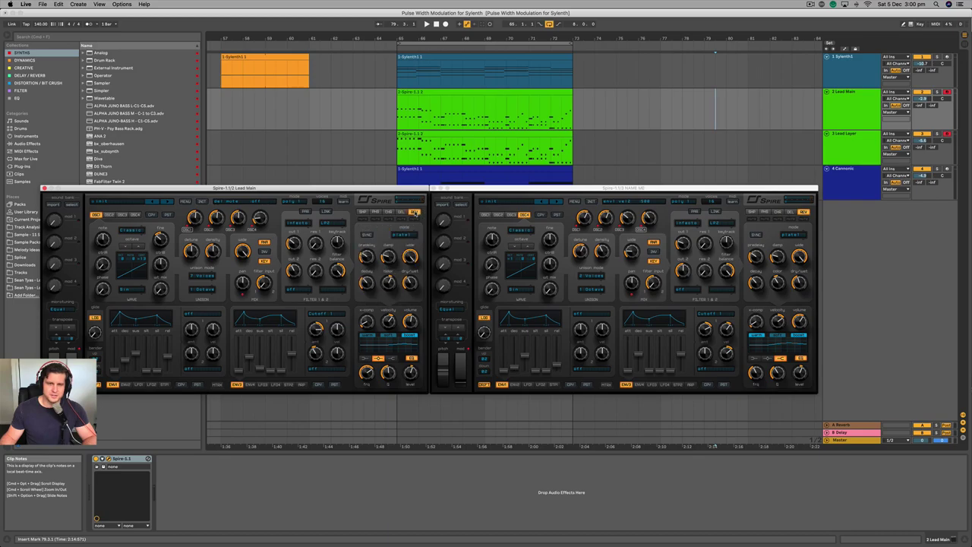
pyautogui.click(389, 213)
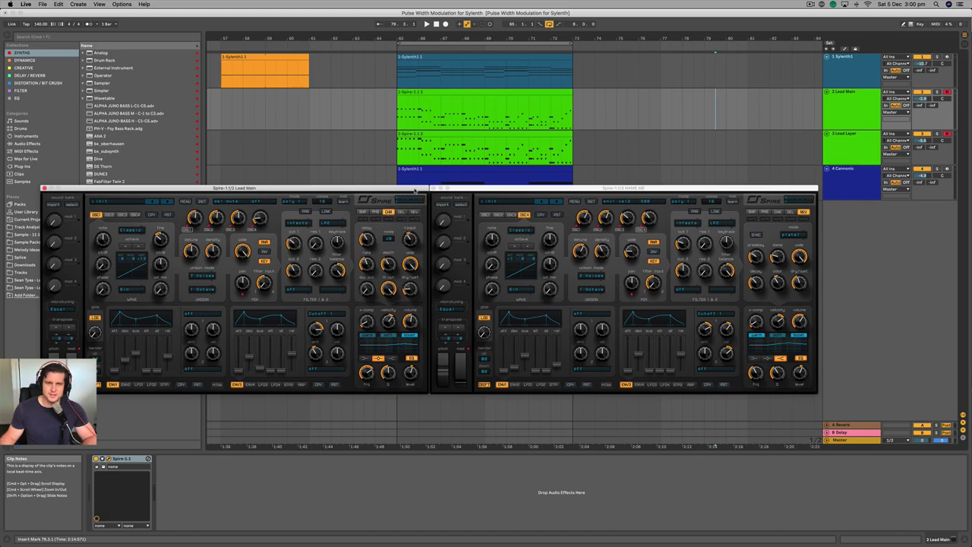
pyautogui.moveTo(411, 190); pyautogui.dragTo(412, 190)
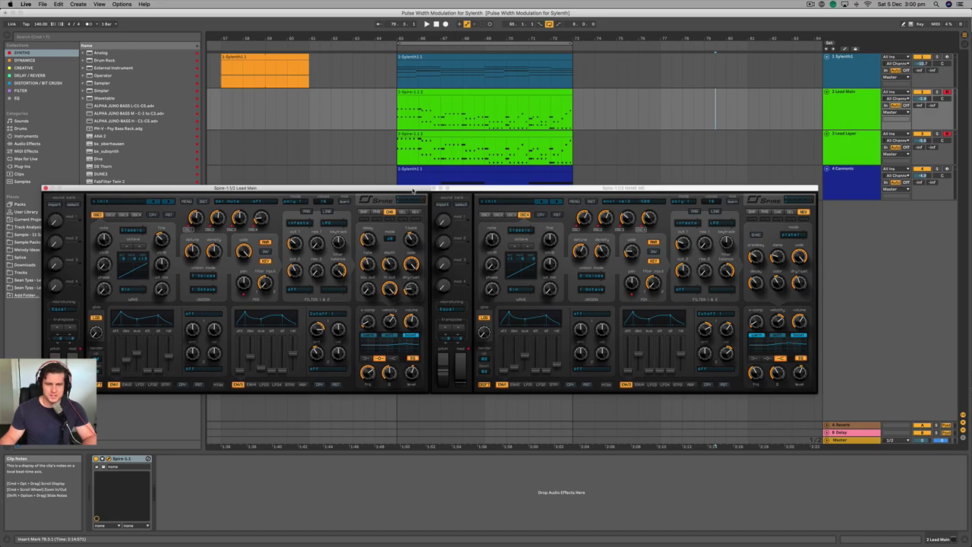